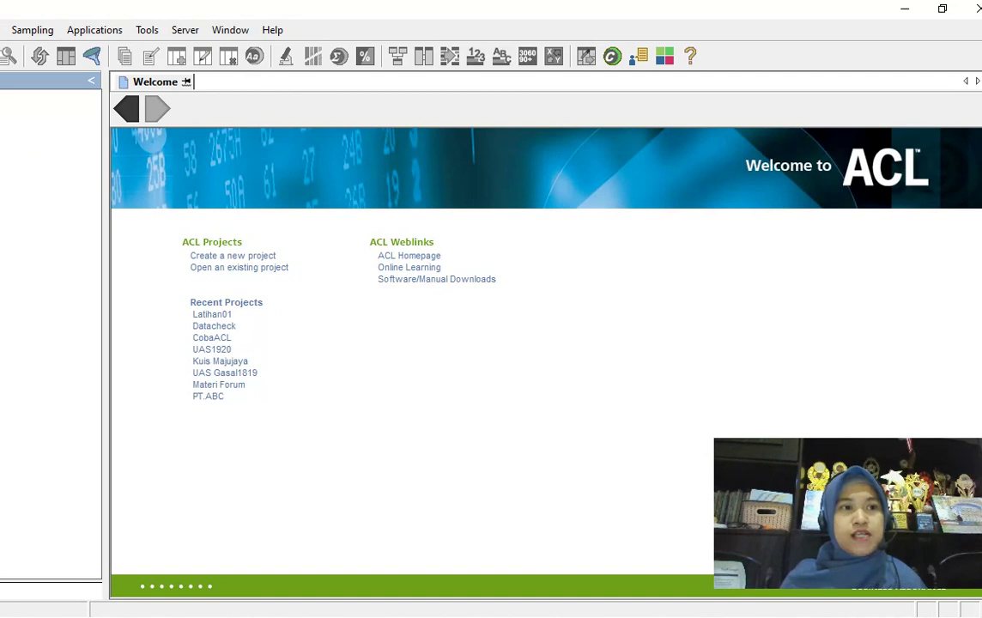
# - Start defining a new table in the Data Definition Wizard, with Disk as the data source
pyautogui.hotkey('alt', 'a')
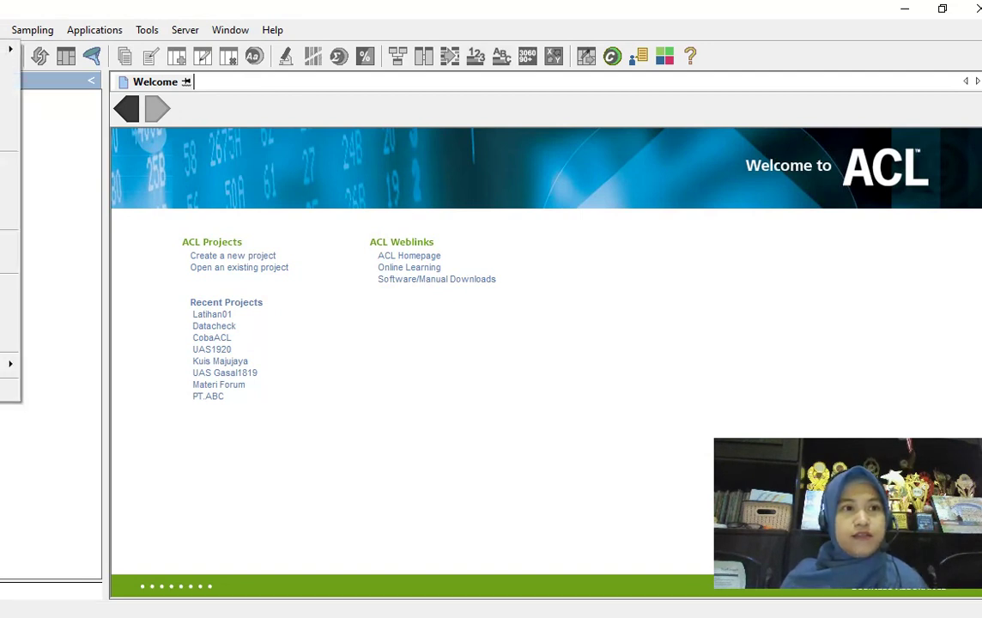
pyautogui.moveTo(8, 49)
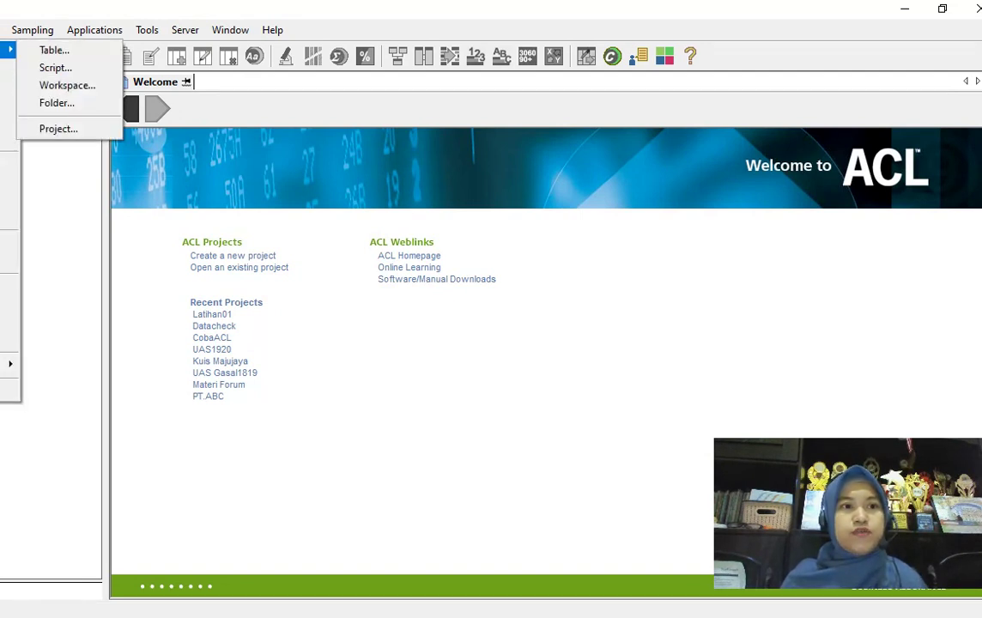
pyautogui.click(54, 51)
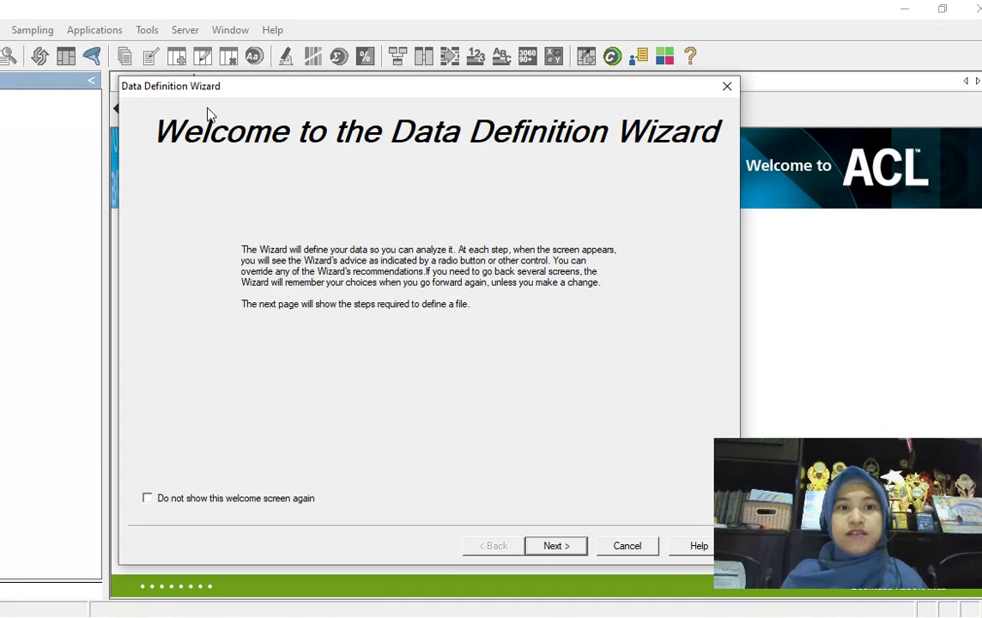
pyautogui.click(556, 548)
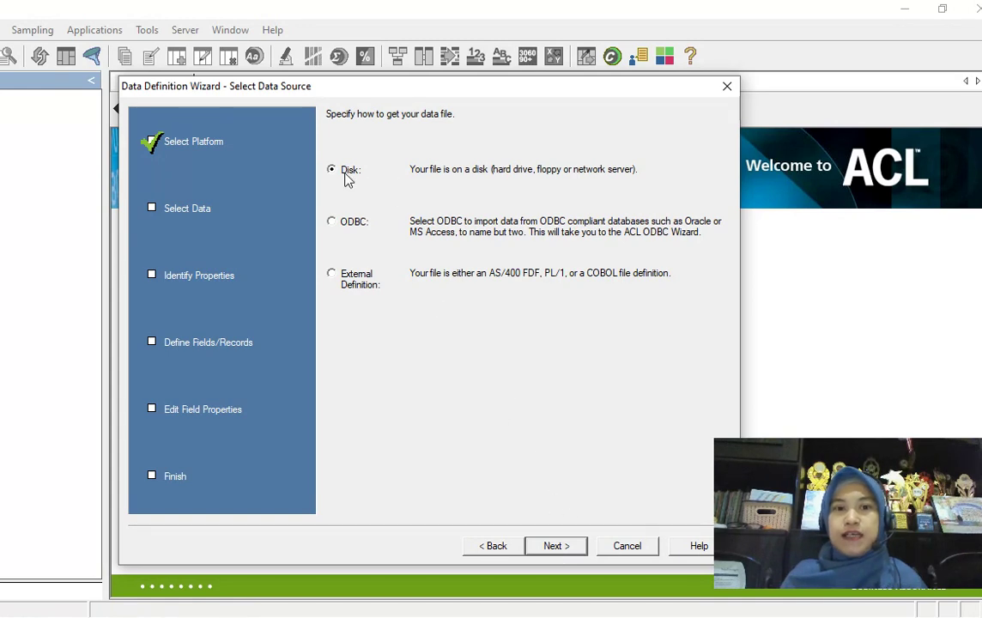
pyautogui.click(564, 548)
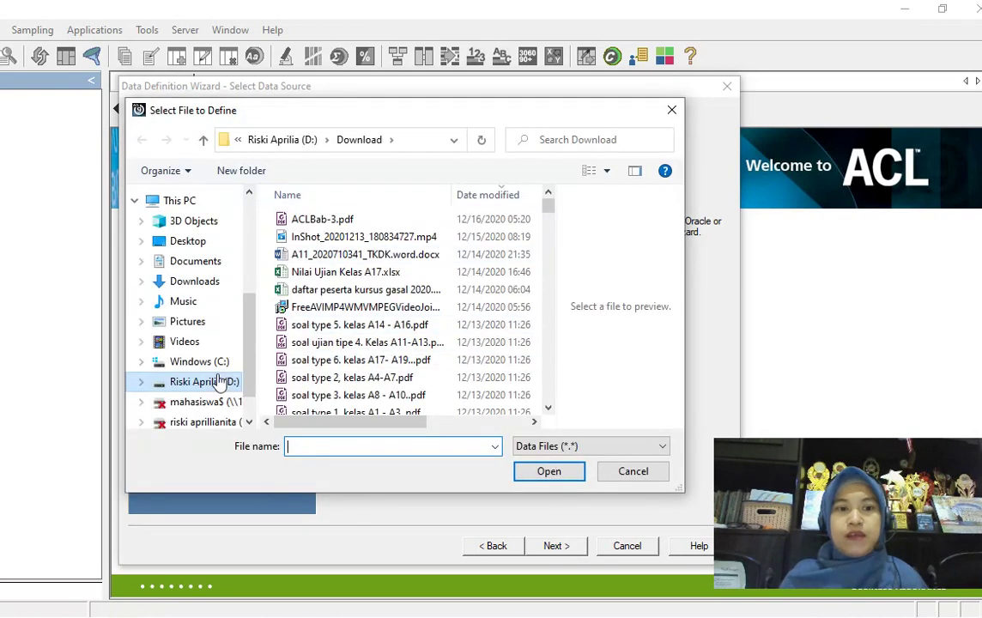
# - Choose ap_trans.dbf from the D: drive folder 03_Pengajaran\Gasal2021\Materi ACL\Datafile\Hillsburg Hardware Co as the file to define
pyautogui.click(215, 382)
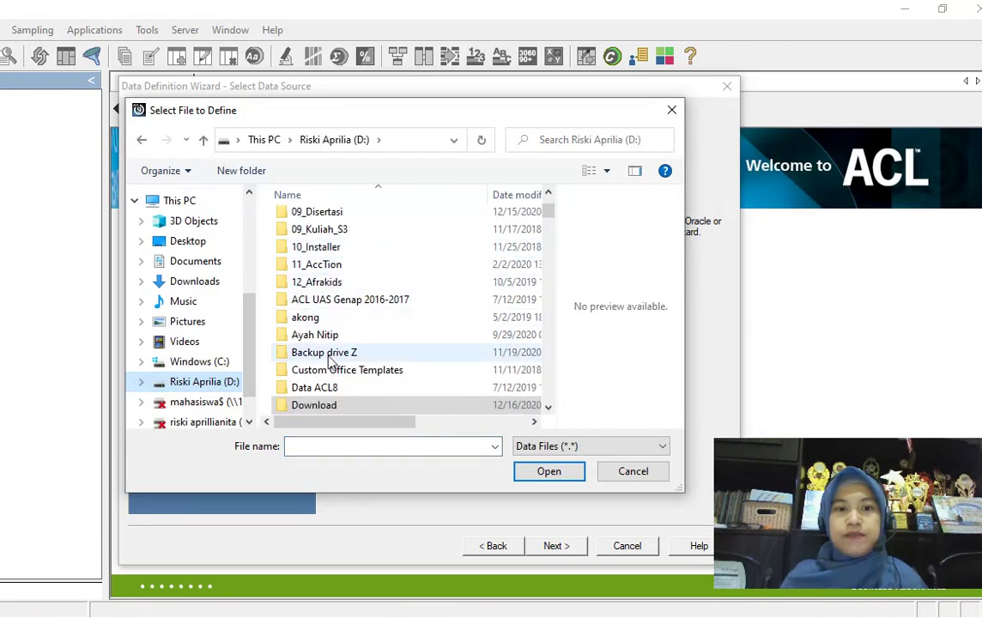
pyautogui.scroll(-2, 335, 304)
pyautogui.scroll(4, 323, 296)
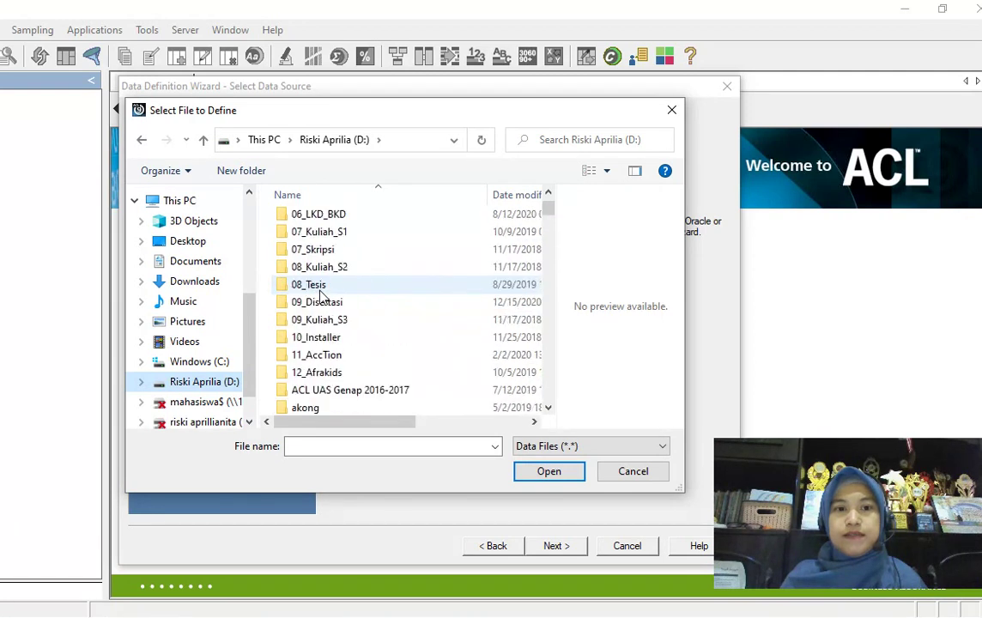
pyautogui.scroll(2, 323, 314)
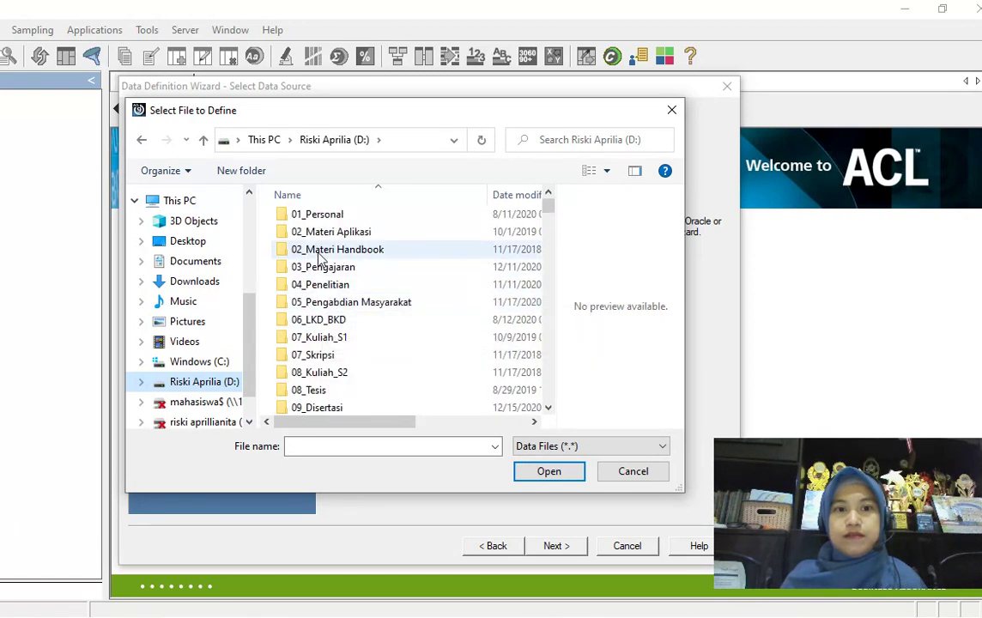
pyautogui.scroll(1, 319, 259)
pyautogui.doubleClick(307, 286)
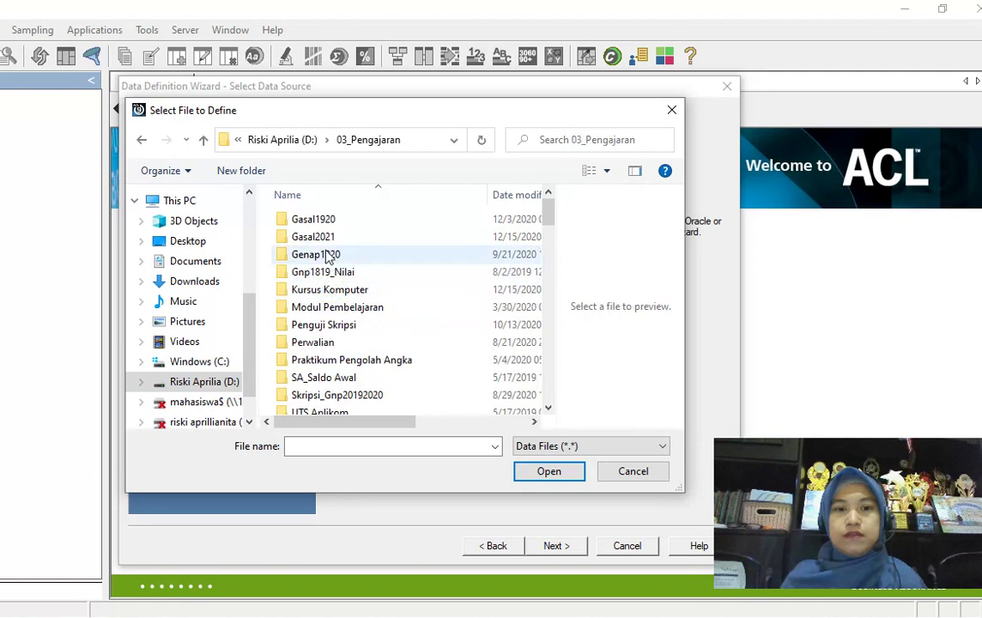
pyautogui.doubleClick(319, 237)
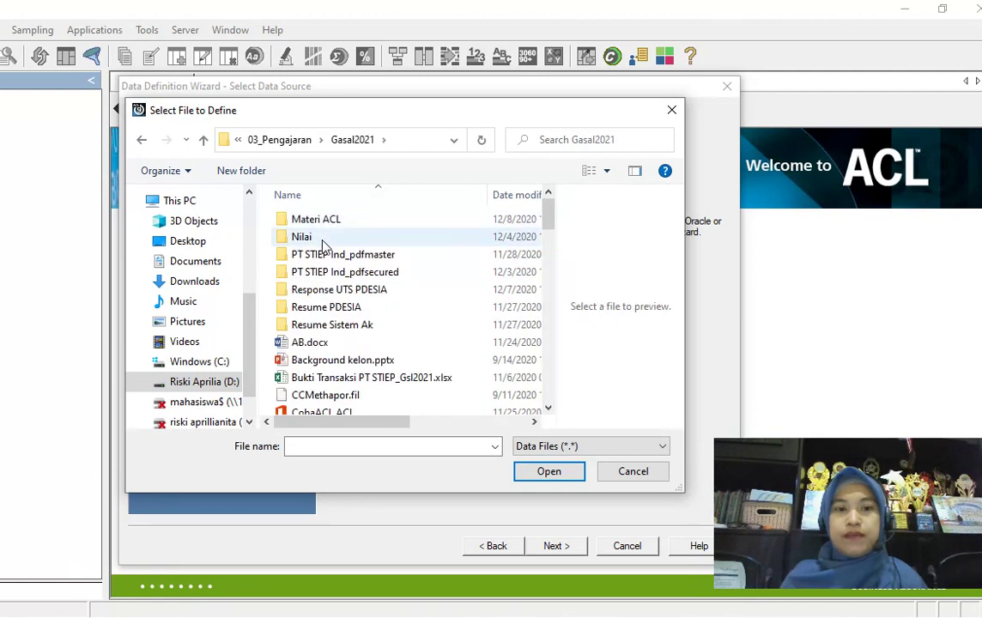
pyautogui.doubleClick(321, 220)
pyautogui.doubleClick(317, 237)
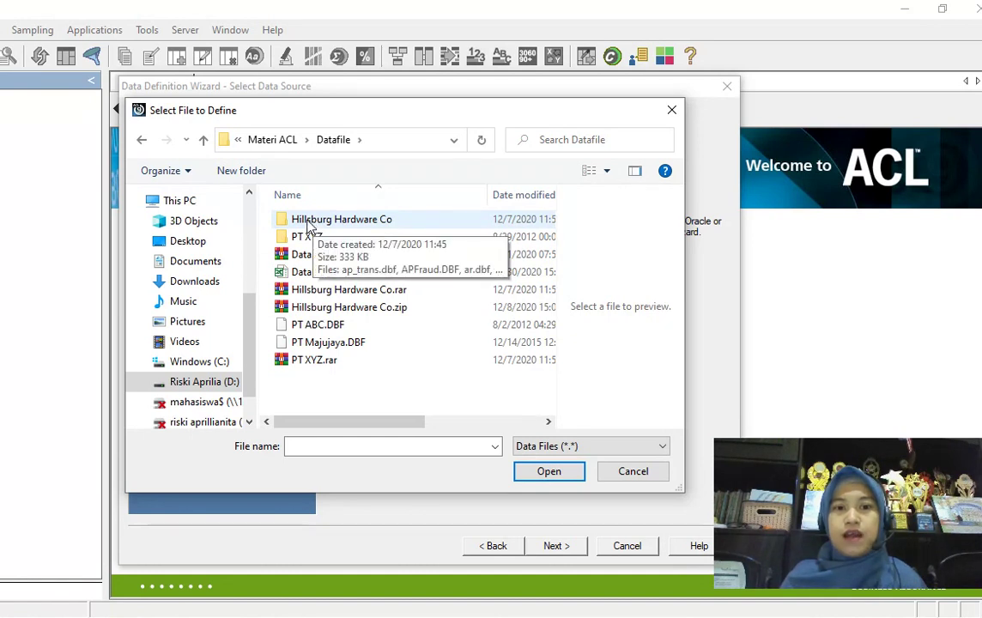
pyautogui.doubleClick(310, 222)
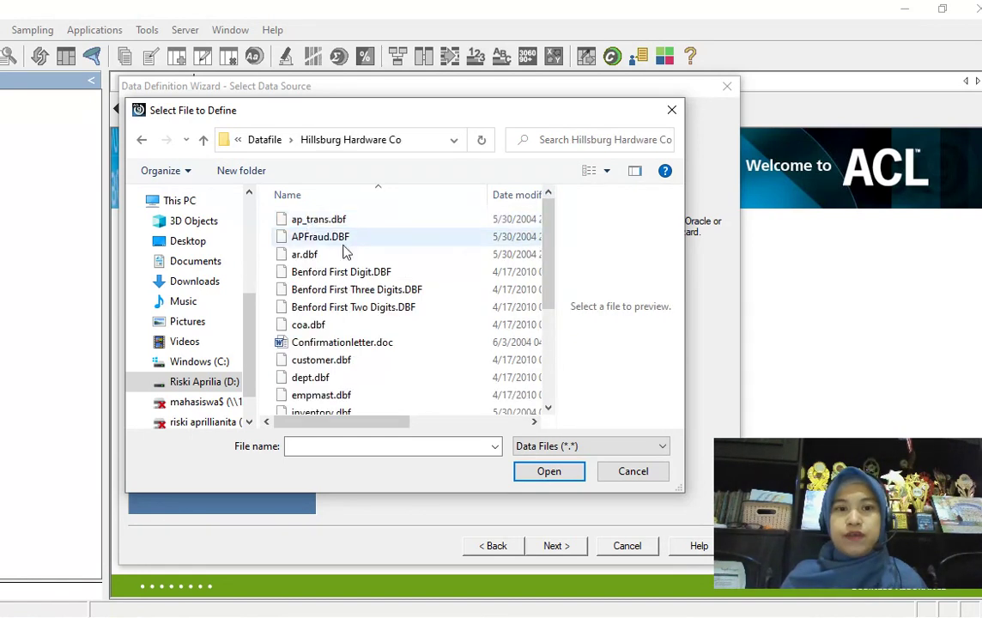
pyautogui.click(322, 220)
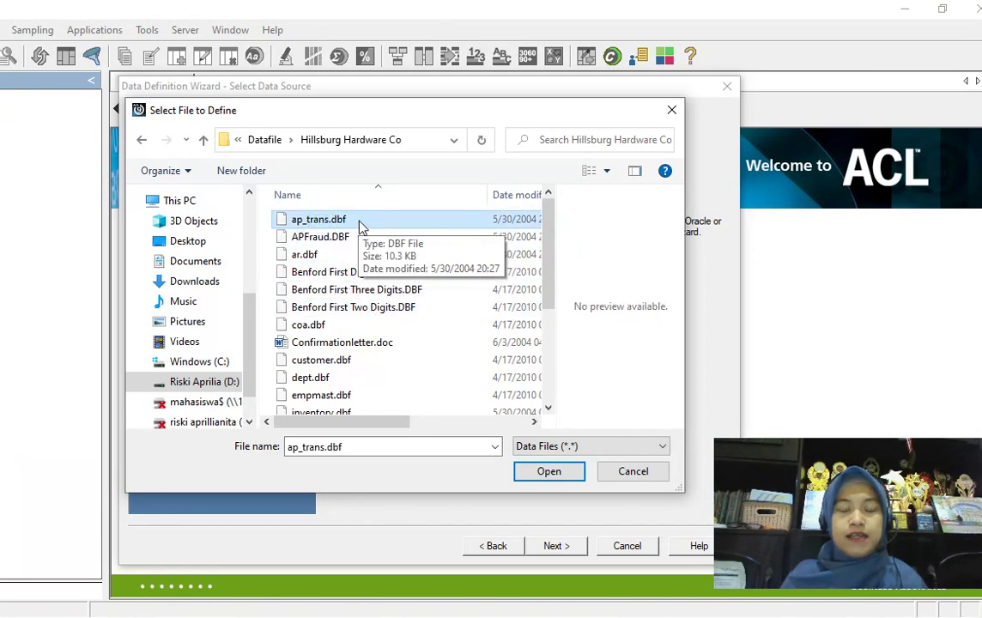
pyautogui.click(546, 472)
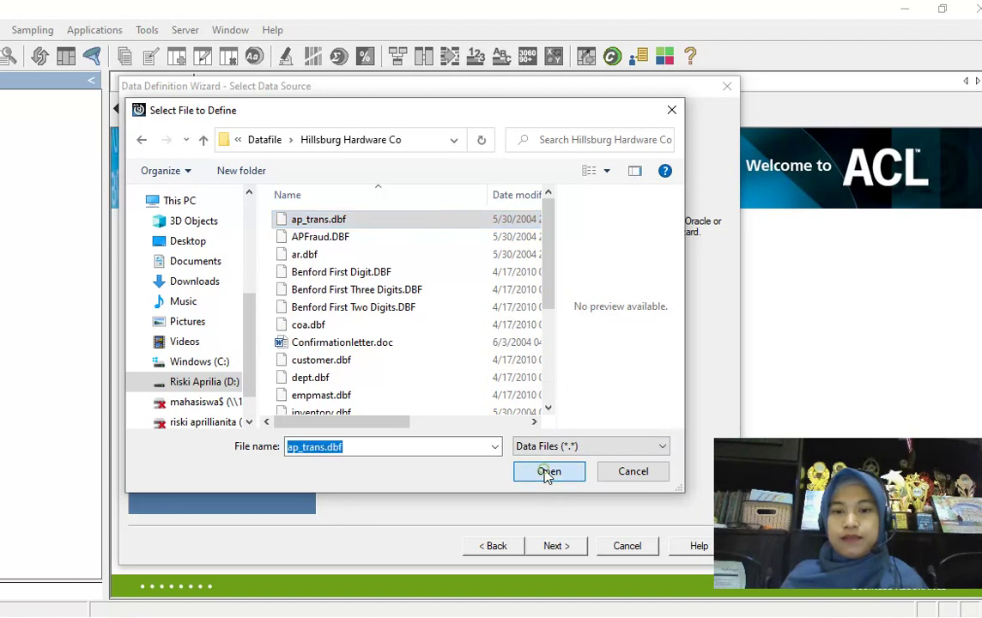
# - Complete the table definition with the wizard's suggested properties and save the table as ap_trans
pyautogui.click(568, 546)
pyautogui.click(568, 546)
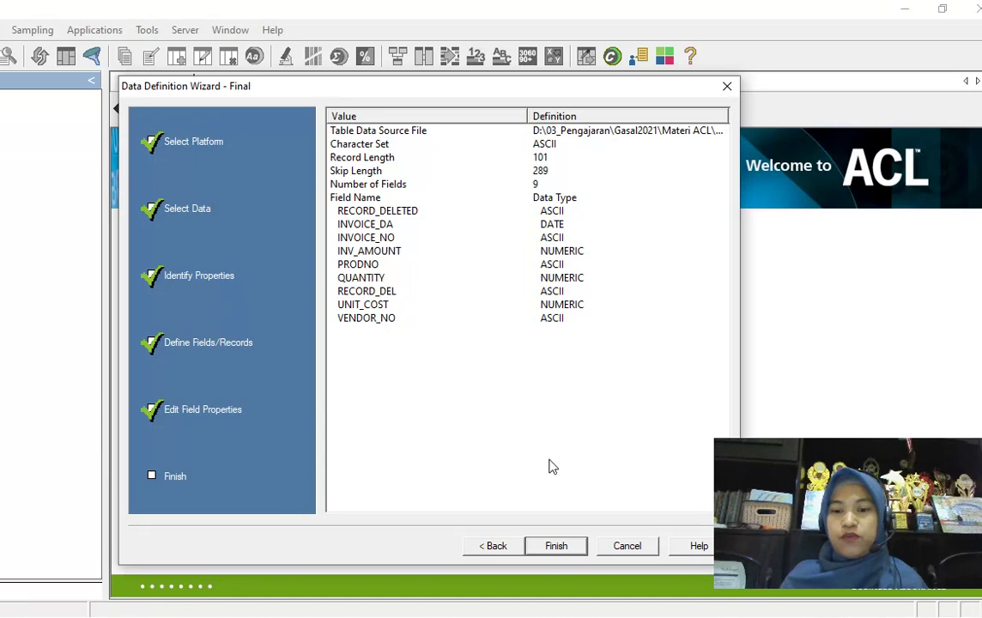
pyautogui.click(555, 546)
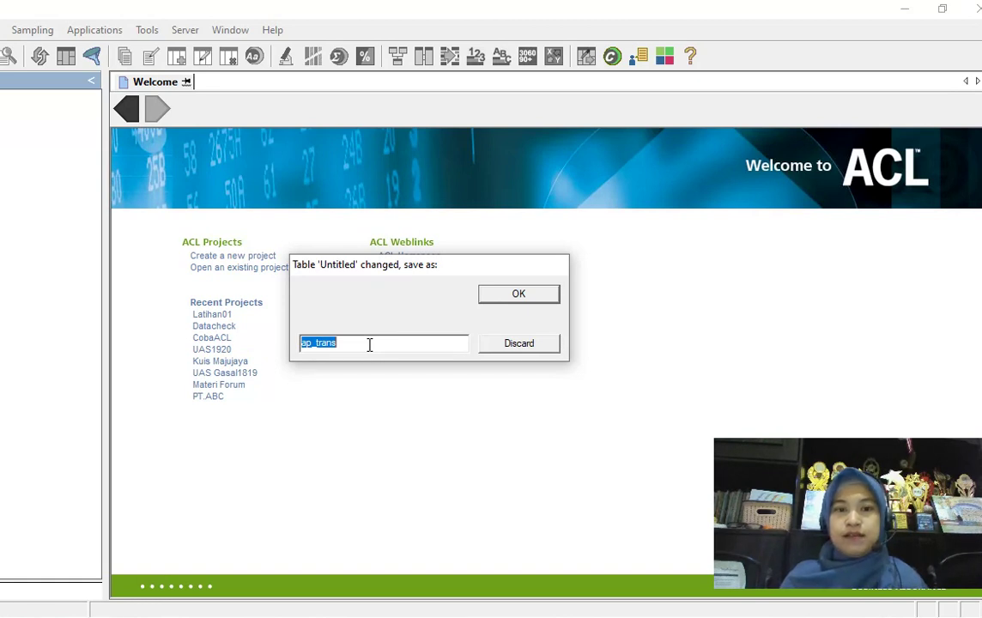
pyautogui.click(522, 297)
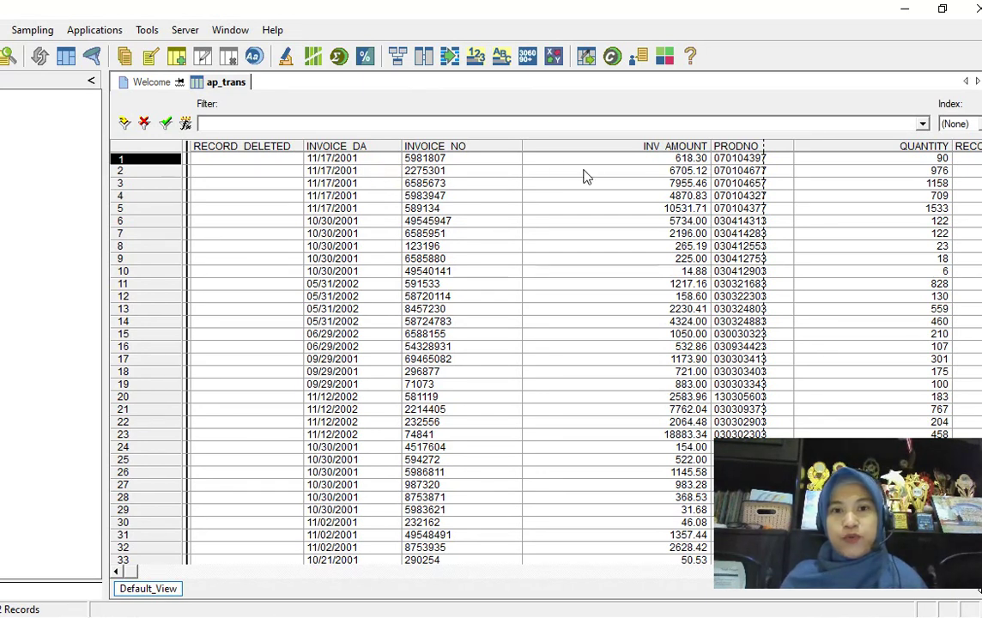
# - Narrow the INV_AMOUNT, QUANTITY and UNIT_COST columns in the ap_trans view
pyautogui.moveTo(711, 146); pyautogui.dragTo(620, 148)
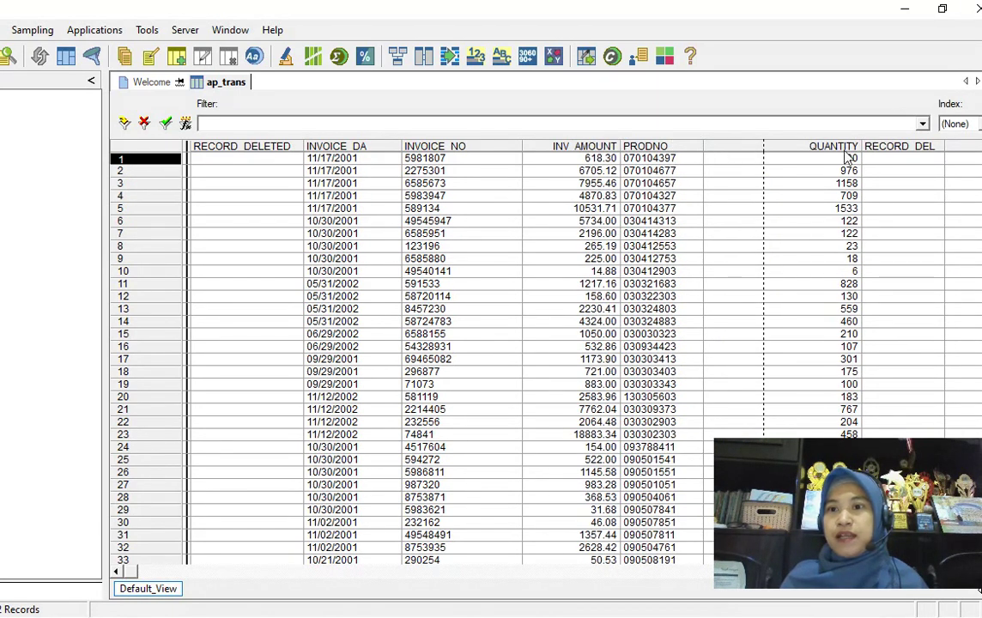
pyautogui.moveTo(861, 148); pyautogui.dragTo(801, 148)
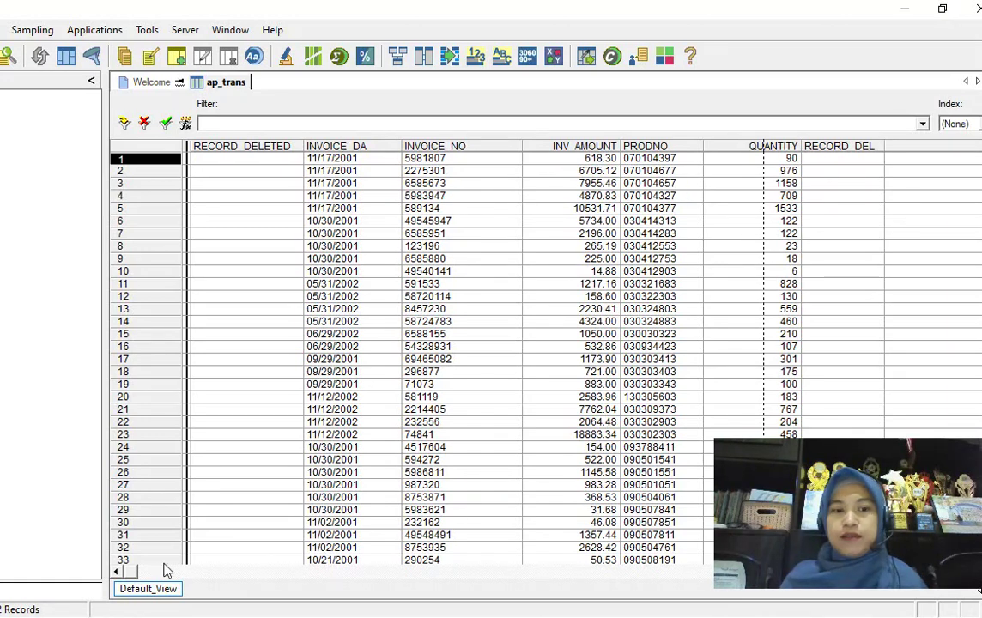
pyautogui.moveTo(127, 574); pyautogui.dragTo(594, 612)
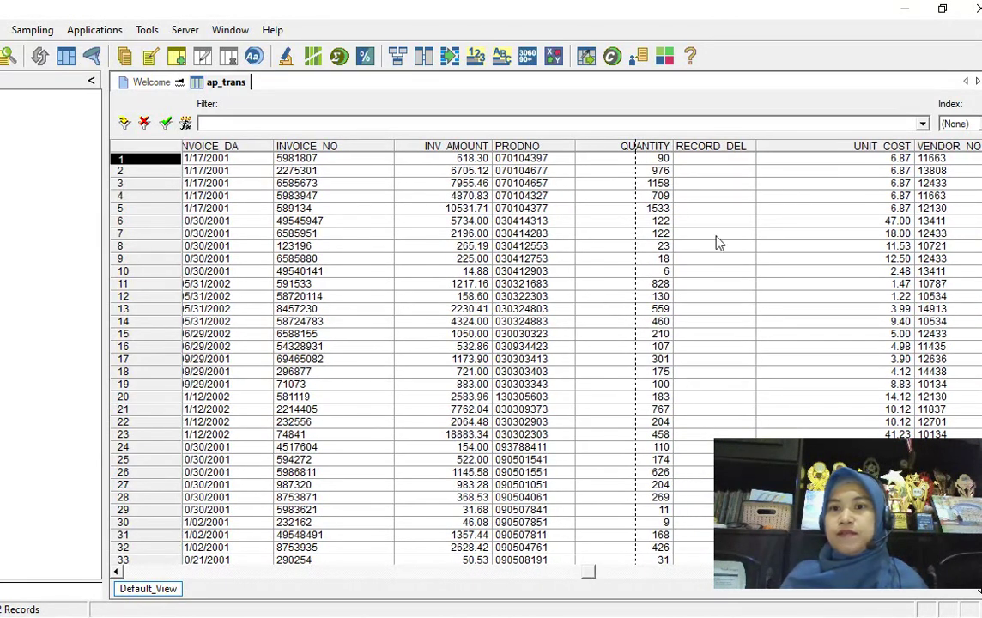
pyautogui.moveTo(915, 147); pyautogui.dragTo(846, 153)
pyautogui.moveTo(915, 147); pyautogui.dragTo(931, 156)
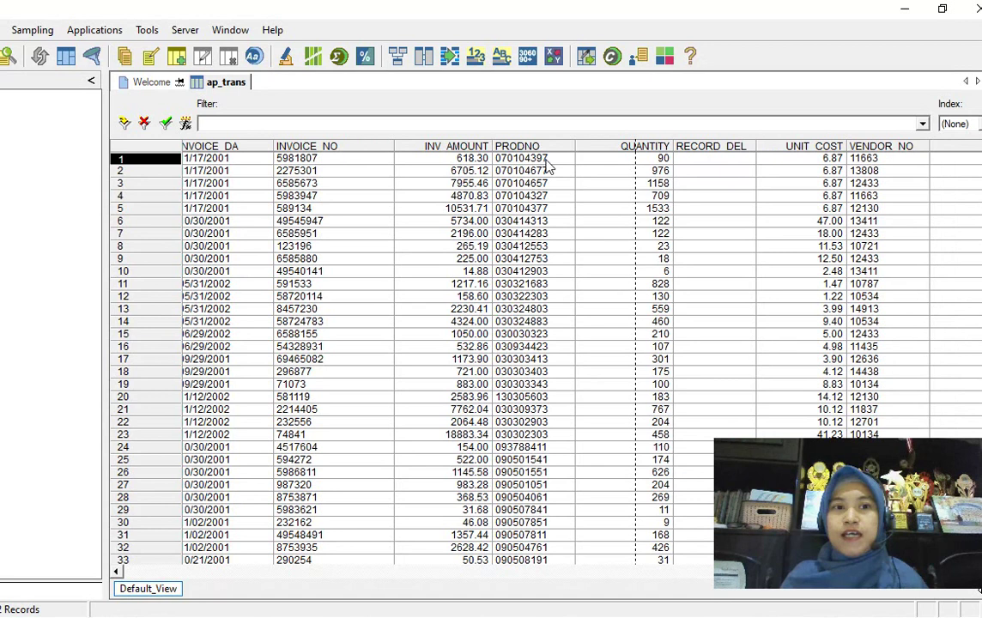
# - Remove the empty RECORD_DEL column from the ap_trans view
pyautogui.click(707, 147)
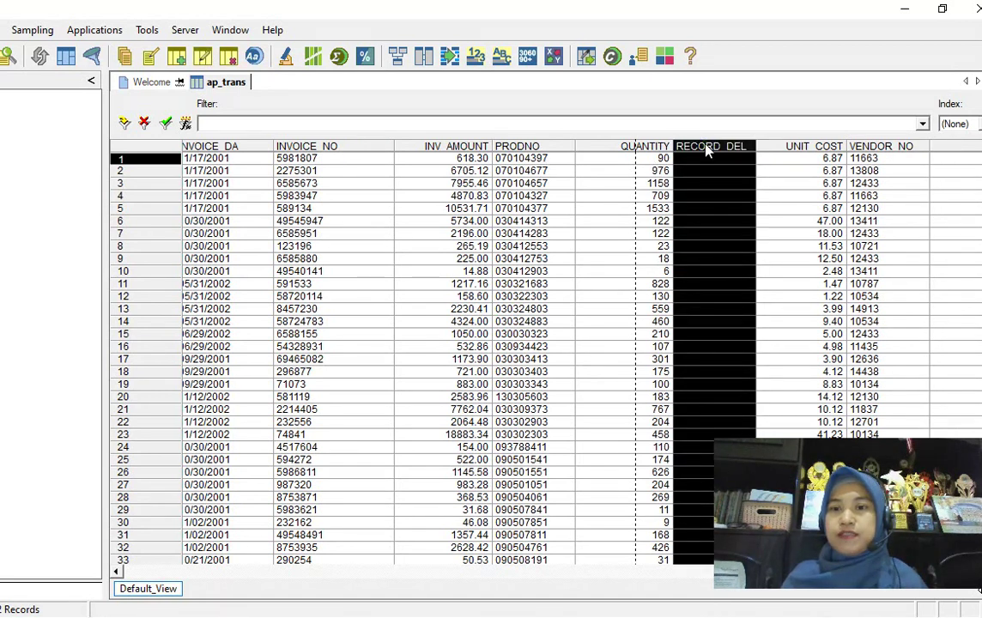
pyautogui.rightClick(708, 149)
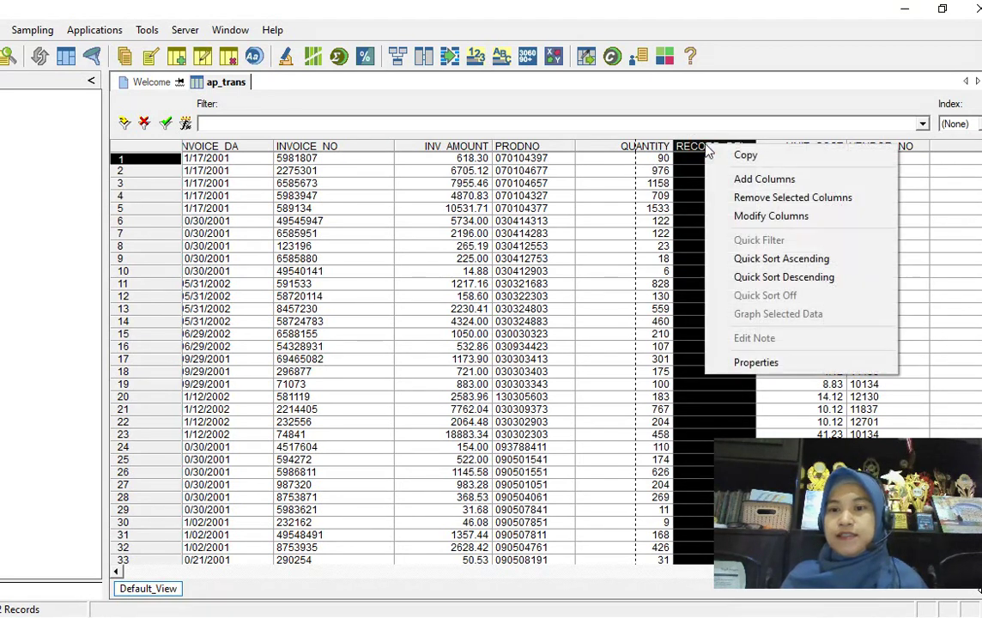
pyautogui.click(747, 198)
pyautogui.click(522, 282)
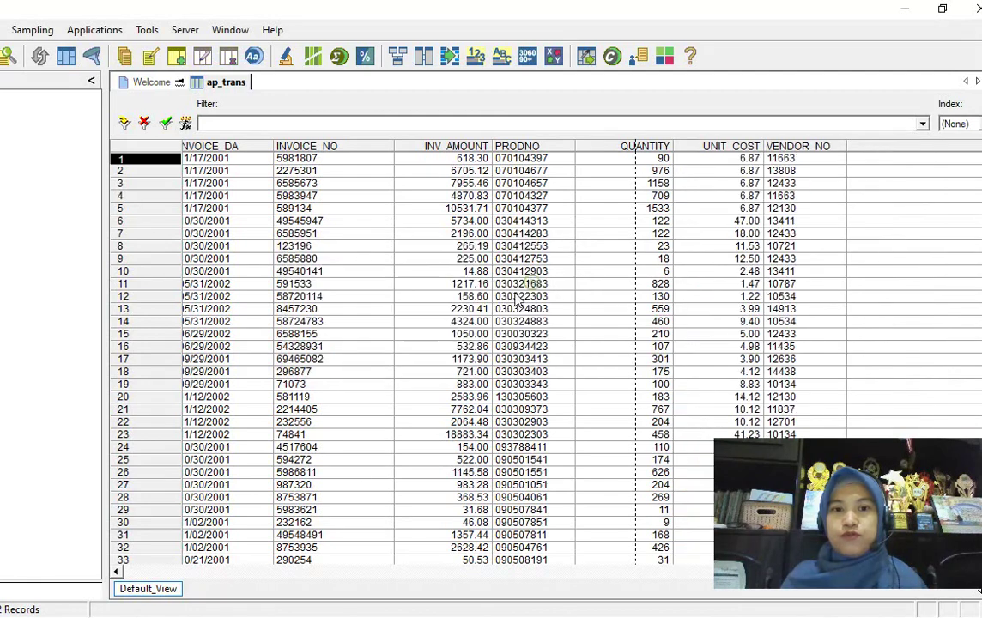
# - Remove the empty RECORD_DELETED column from the ap_trans view
pyautogui.click(115, 572)
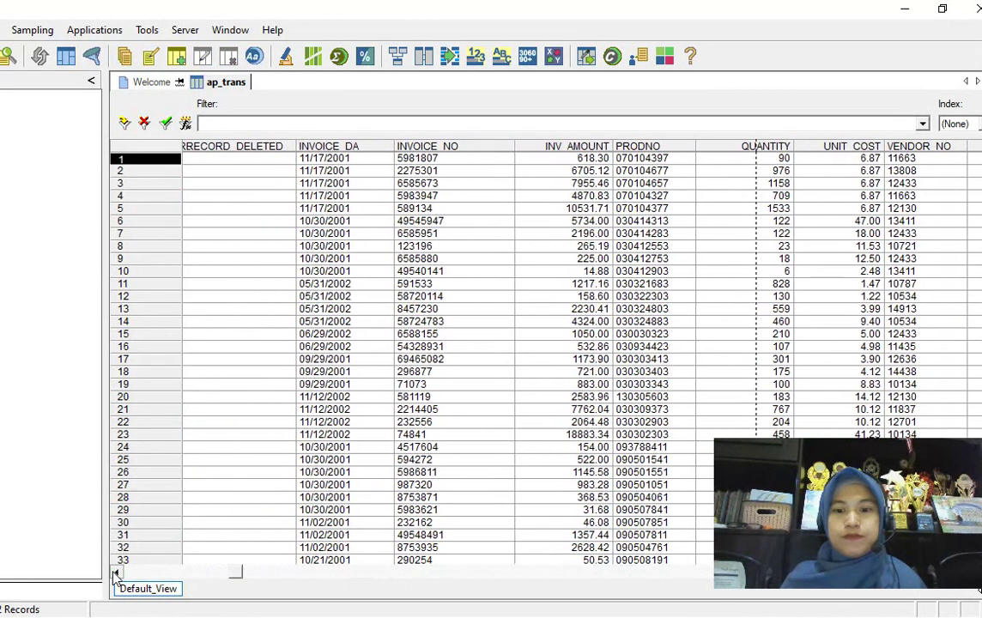
pyautogui.click(228, 152)
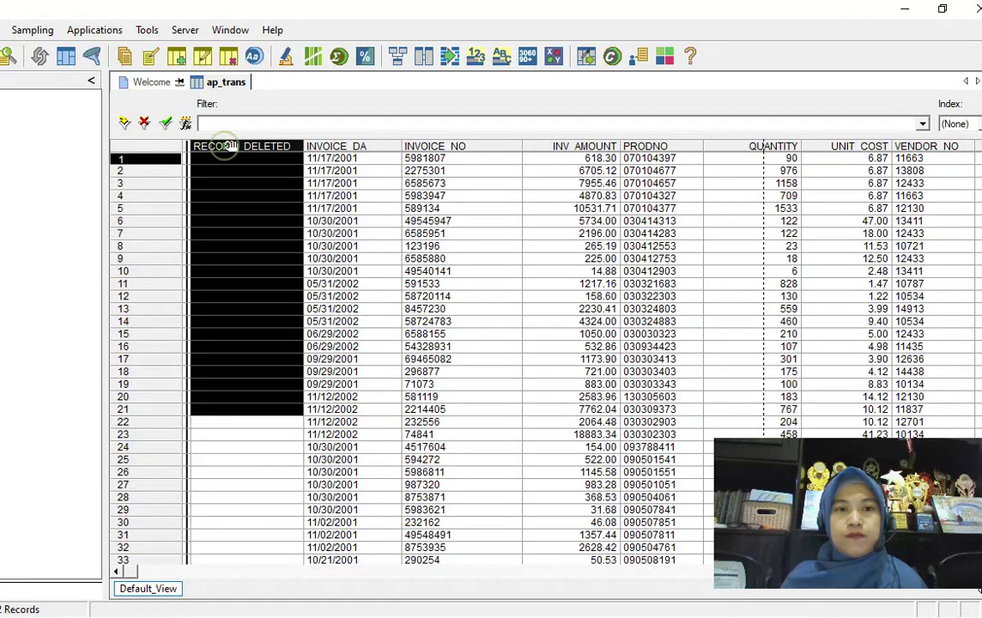
pyautogui.rightClick(226, 149)
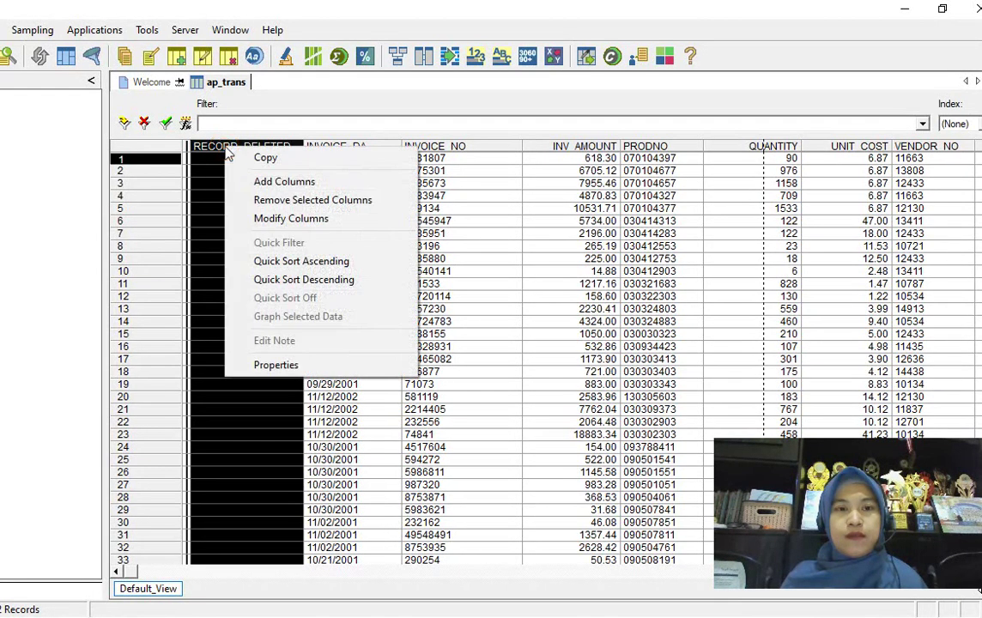
pyautogui.click(268, 200)
pyautogui.click(511, 284)
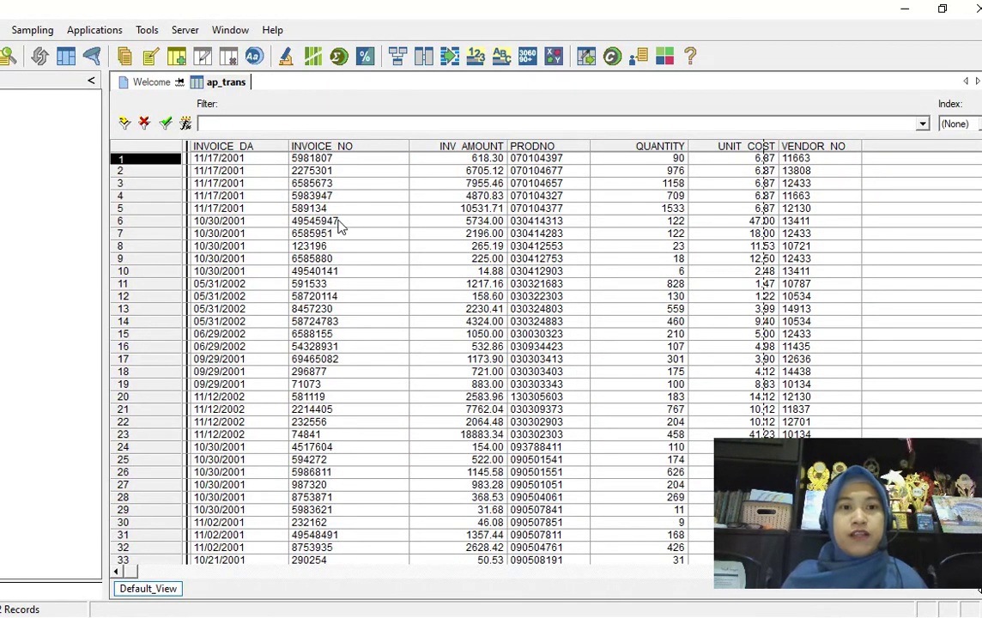
# - Run Verify on all available fields of the ap_trans table to check data validity
pyautogui.hotkey('alt', 'e')
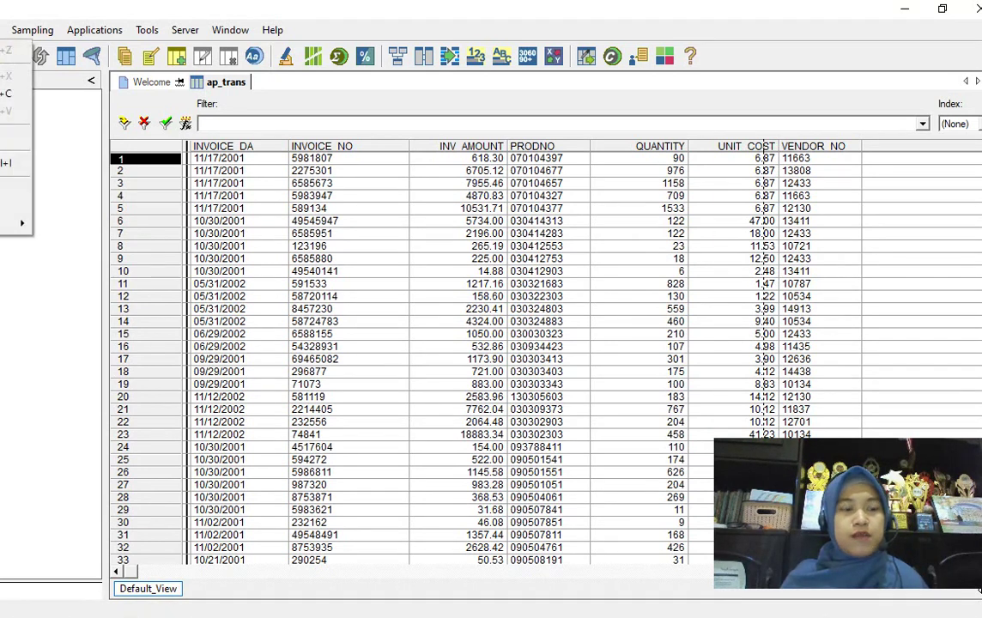
pyautogui.press('Right')
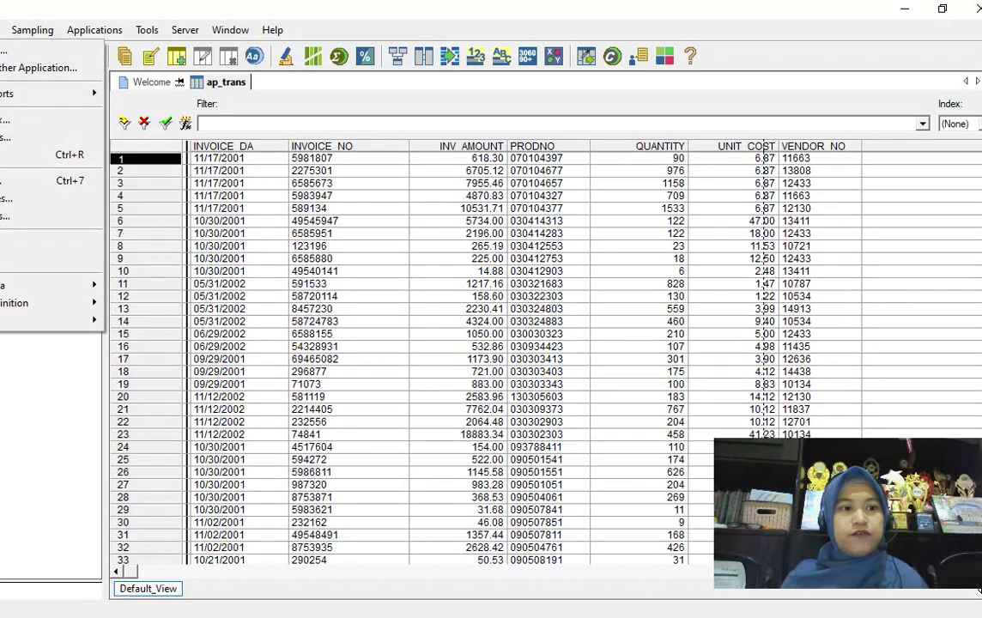
pyautogui.click(10, 244)
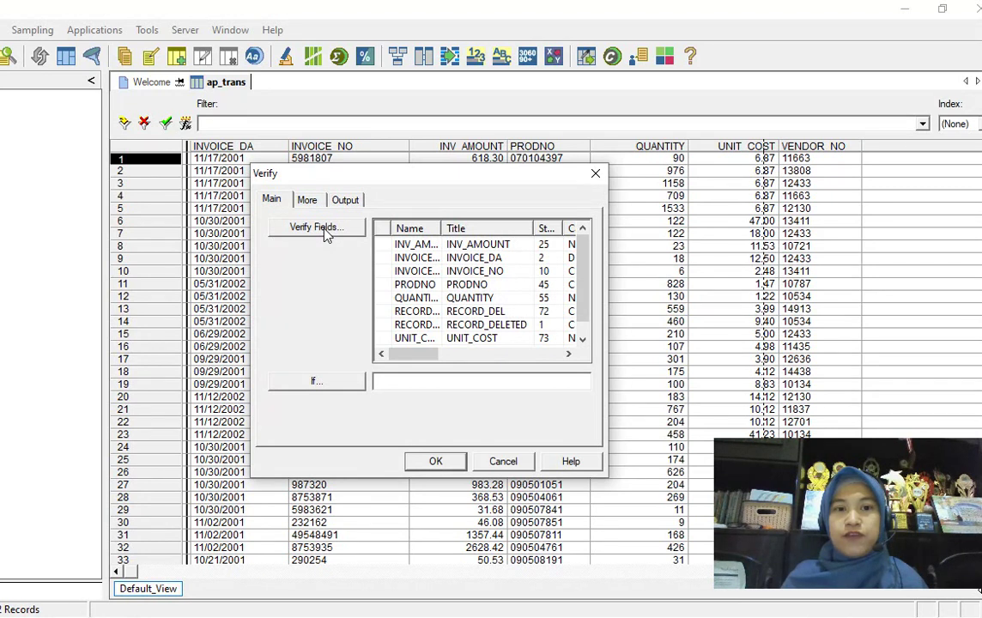
pyautogui.click(325, 229)
pyautogui.click(478, 293)
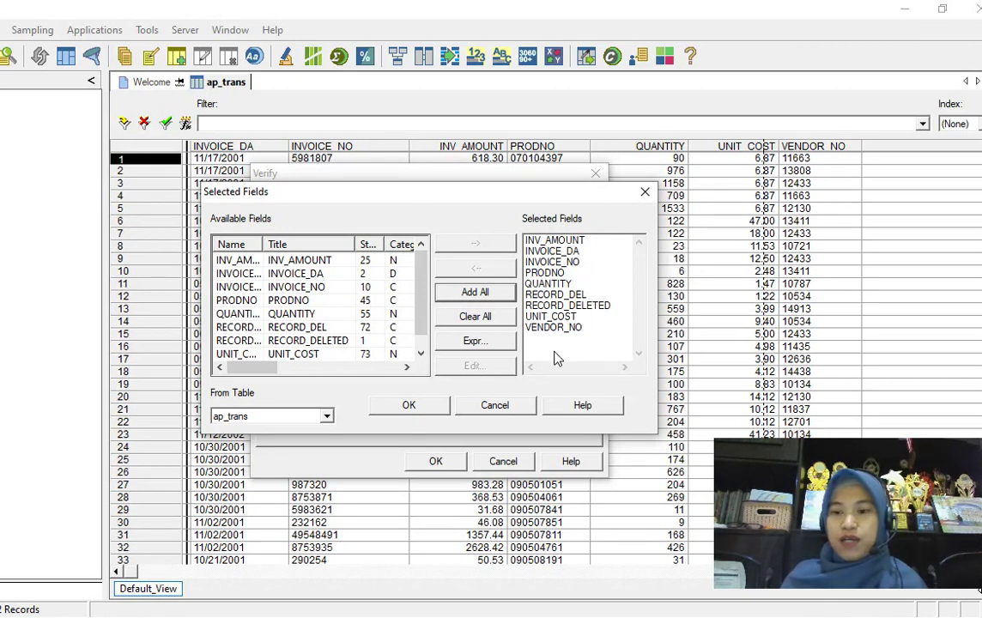
pyautogui.click(410, 405)
pyautogui.click(435, 461)
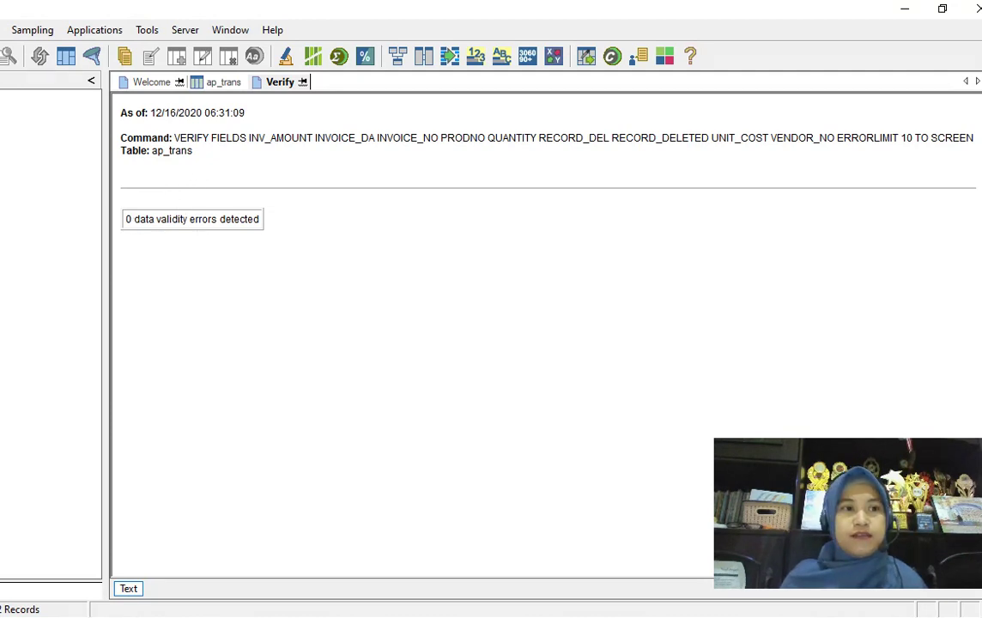
# - Run Statistics on the INV_AMOUNT field of the ap_trans table with standard deviation included
pyautogui.click(221, 82)
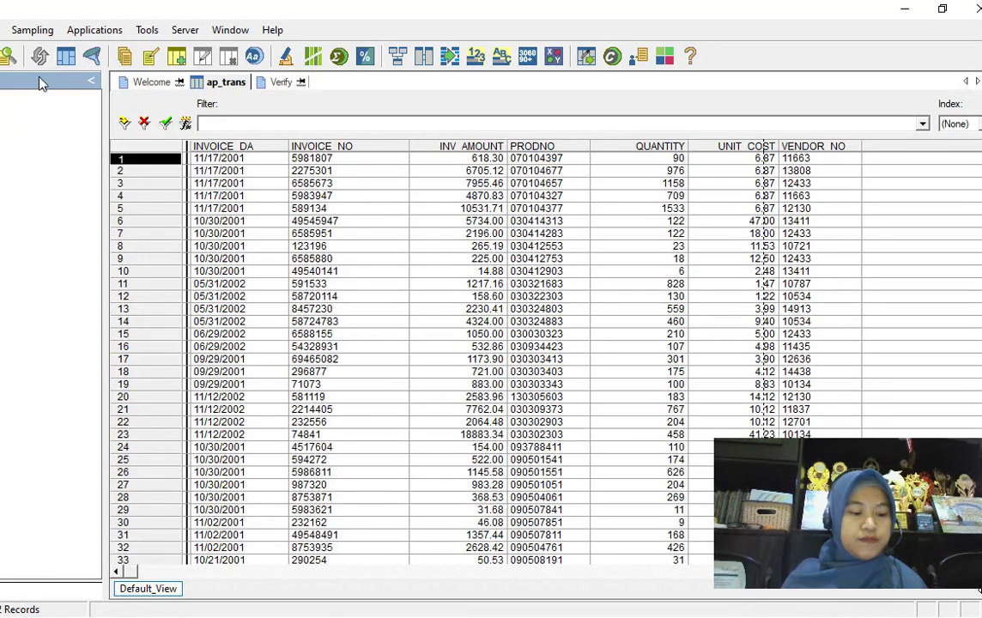
pyautogui.click(2, 31)
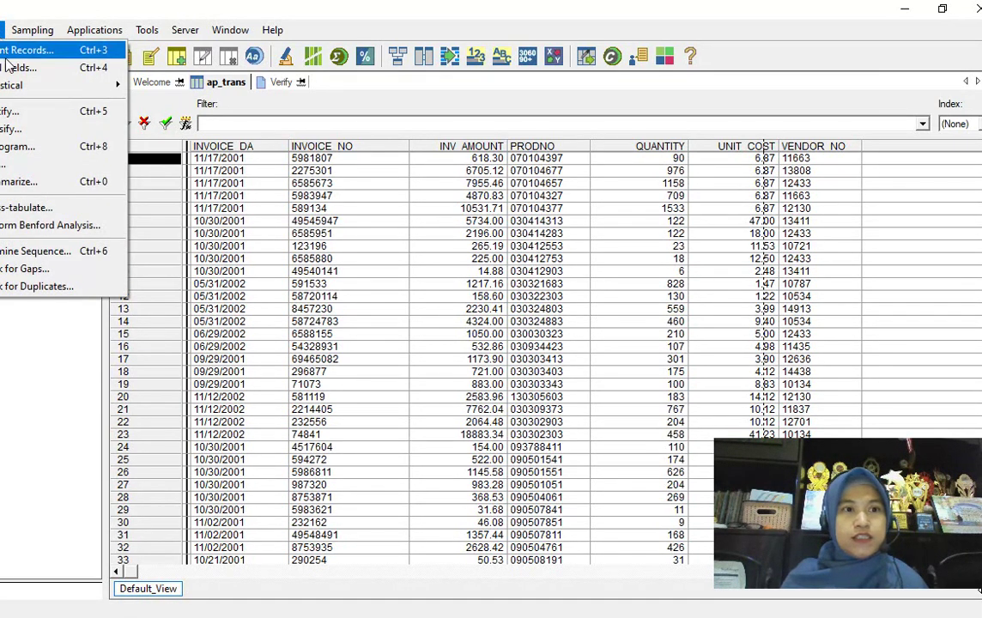
pyautogui.moveTo(8, 89)
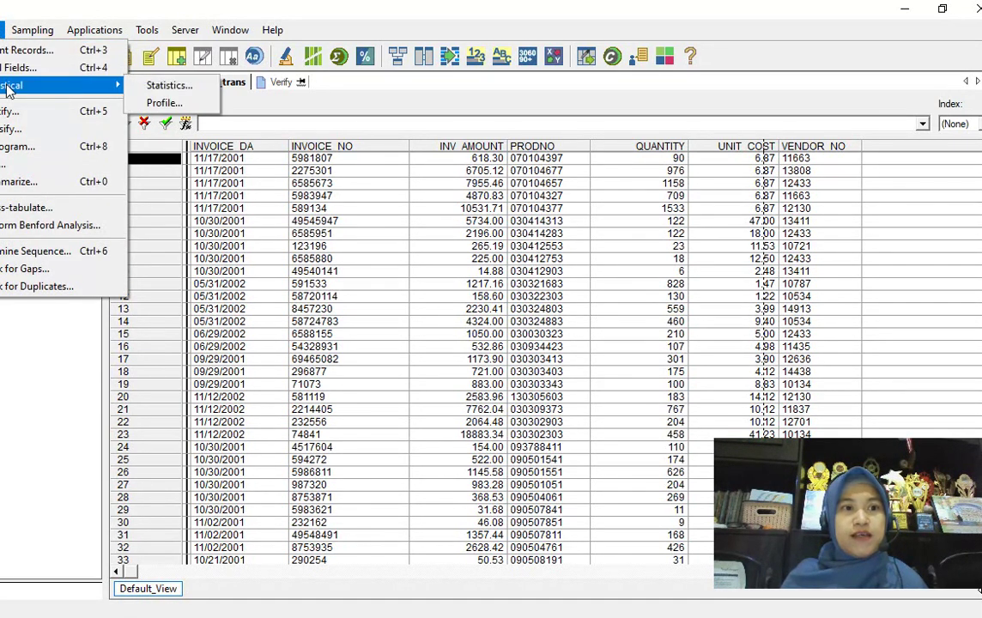
pyautogui.click(172, 86)
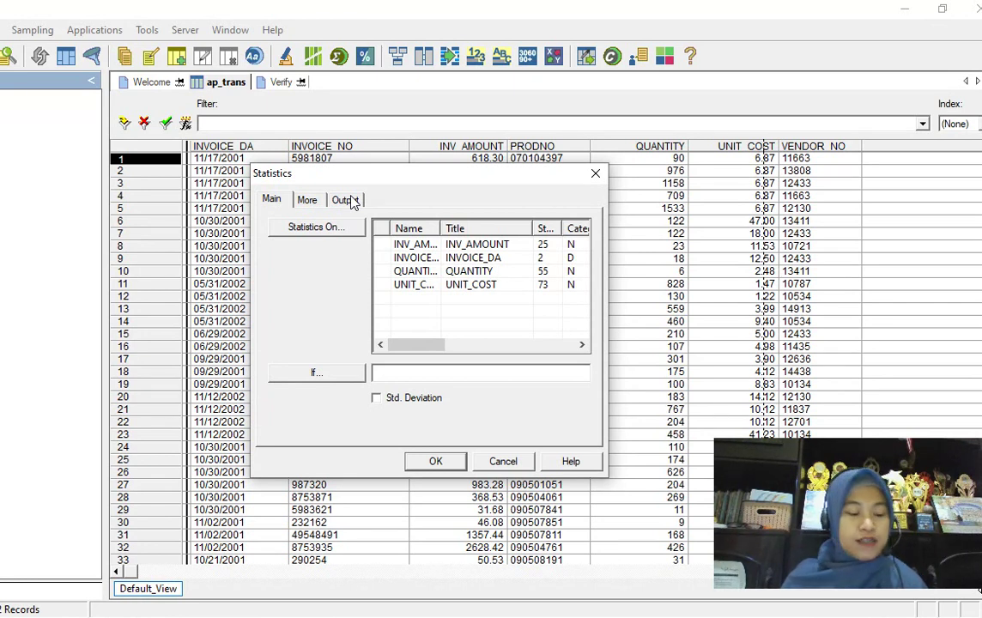
pyautogui.click(388, 247)
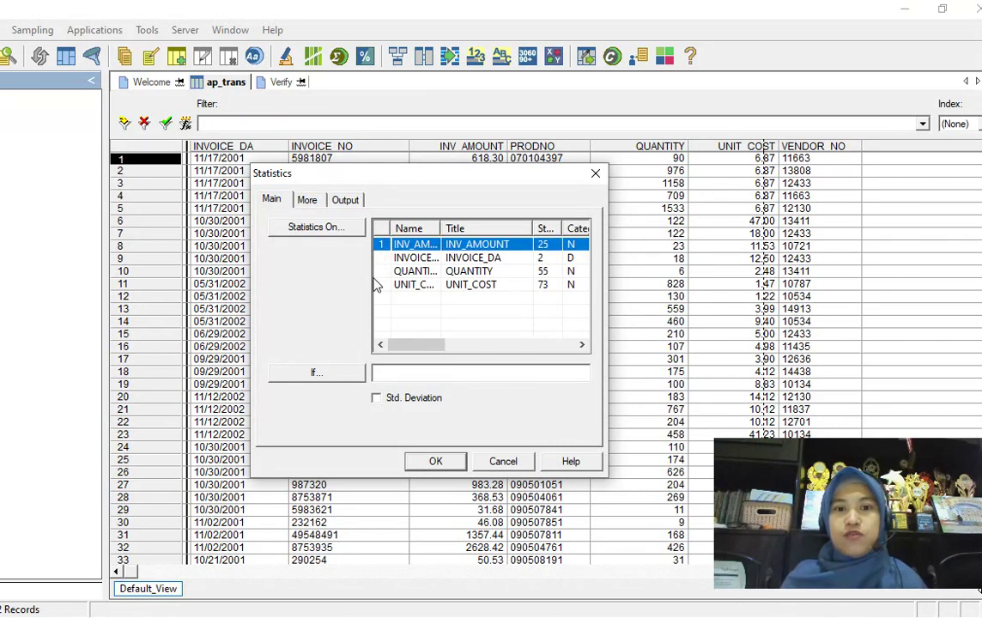
pyautogui.click(316, 228)
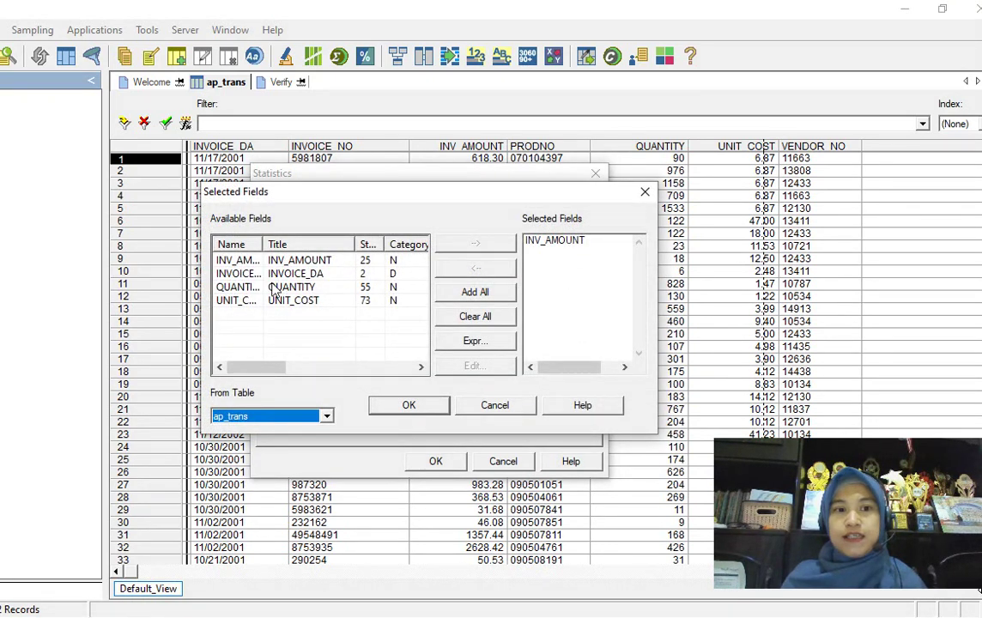
pyautogui.click(494, 410)
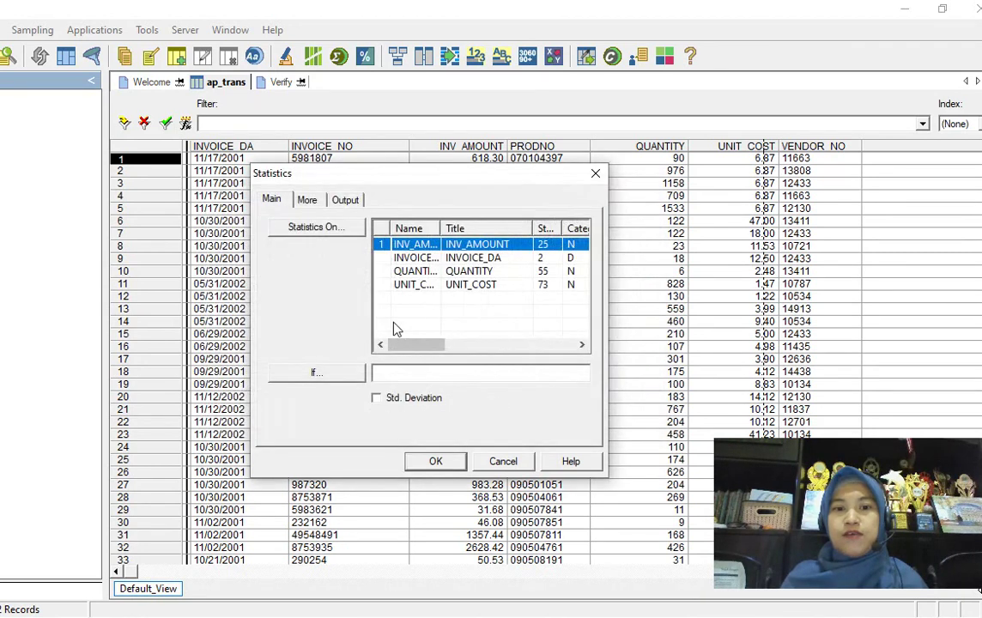
pyautogui.keyDown('ctrl'); pyautogui.click(390, 271); pyautogui.keyUp('ctrl')
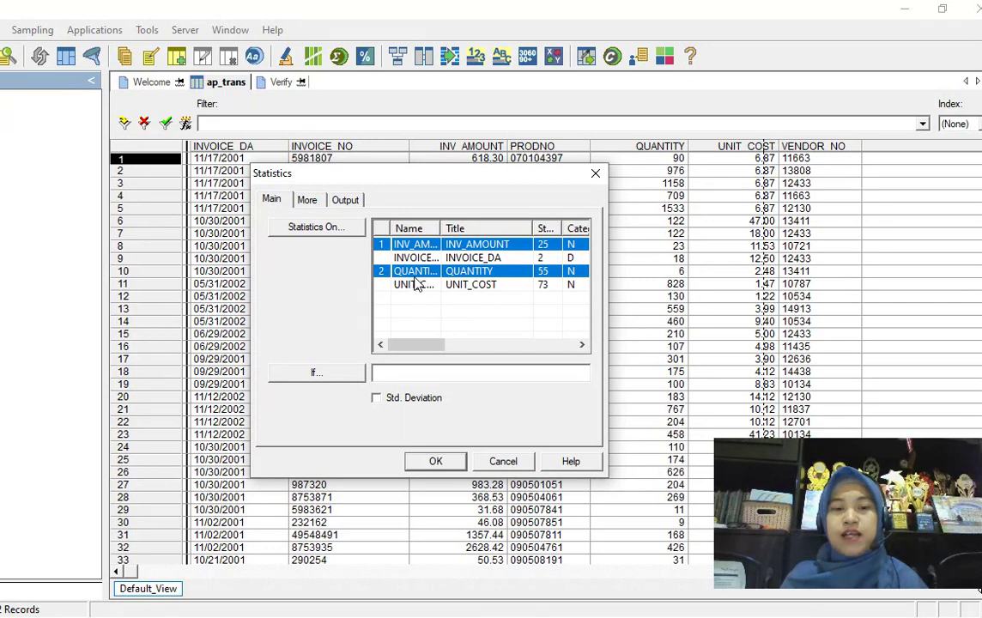
pyautogui.keyDown('ctrl'); pyautogui.click(383, 245); pyautogui.keyUp('ctrl')
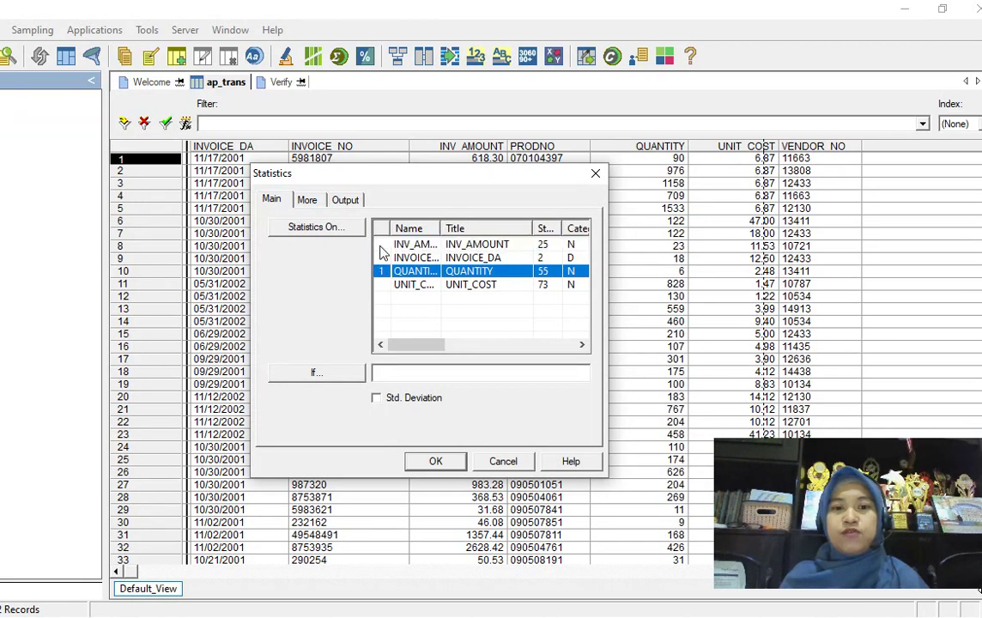
pyautogui.click(382, 245)
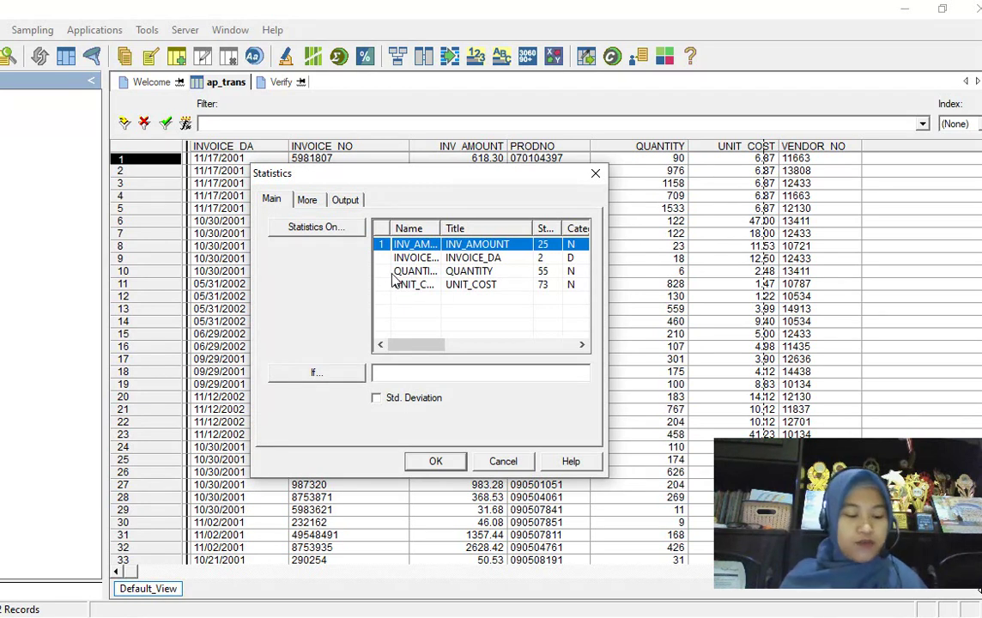
pyautogui.click(377, 400)
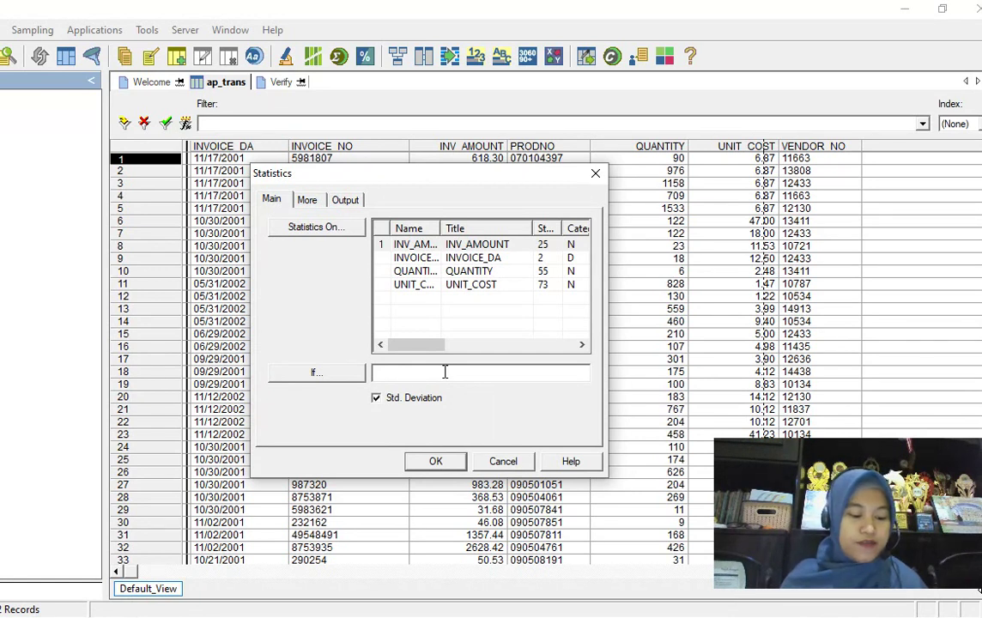
pyautogui.click(436, 464)
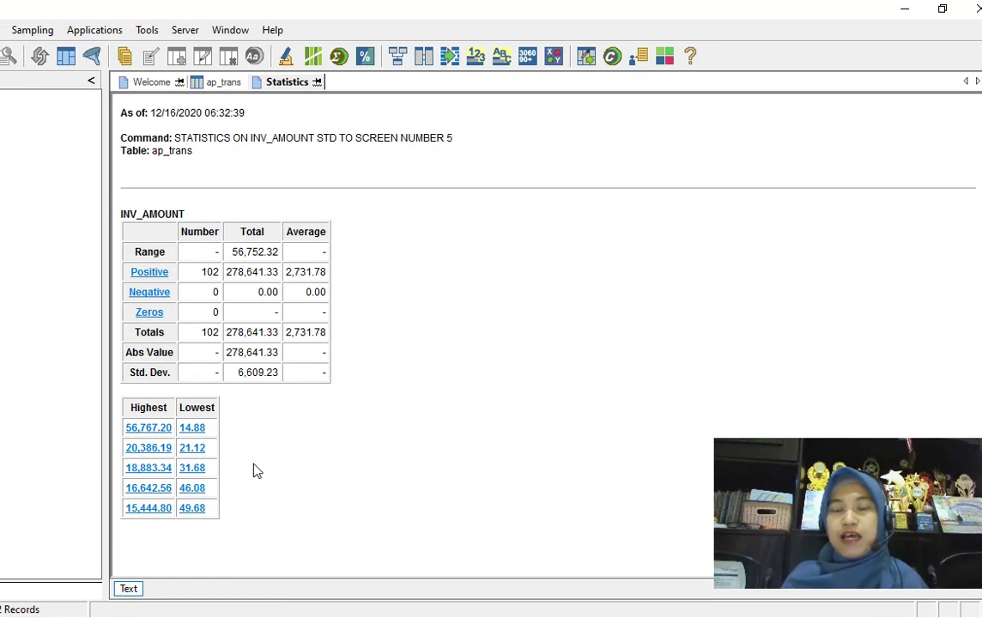
# - Drill down to the record behind the highest INV_AMOUNT value, and clear the resulting filter from ap_trans
pyautogui.click(157, 428)
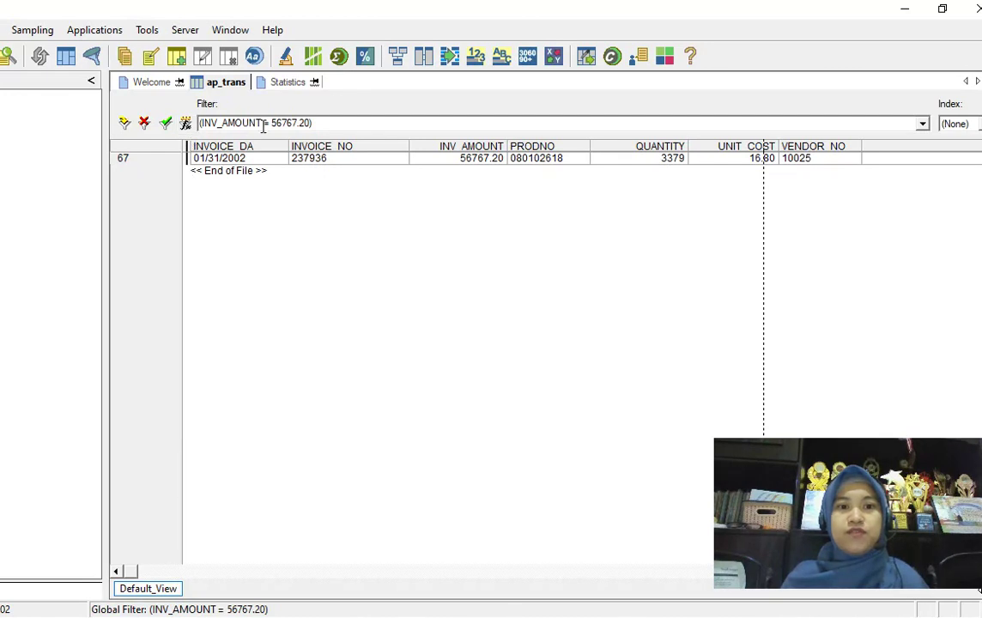
pyautogui.click(144, 125)
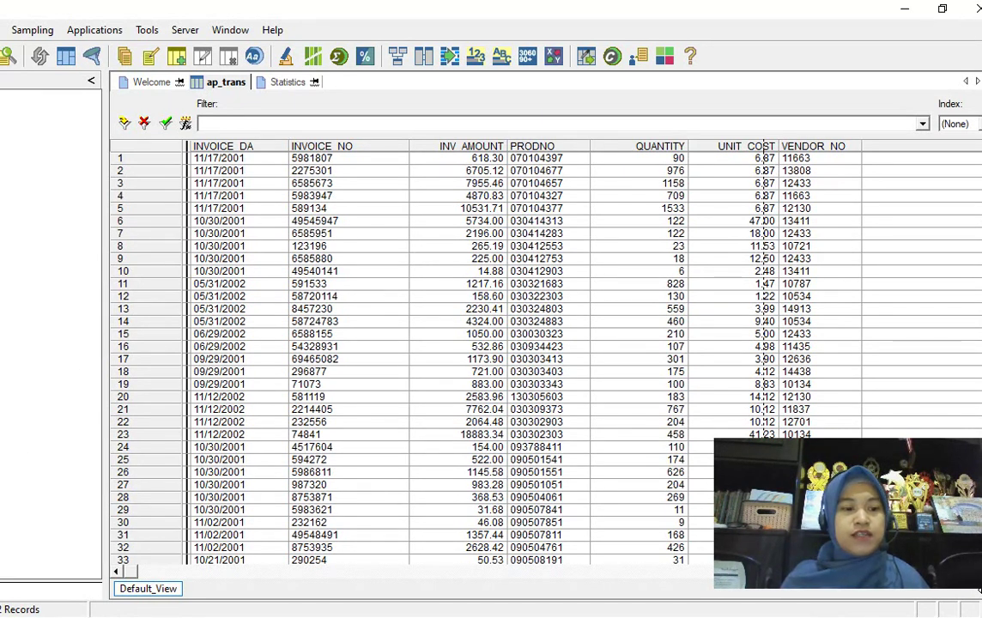
# - Reopen the logged Verify and Statistics results from the session's command log
pyautogui.click(25, 343)
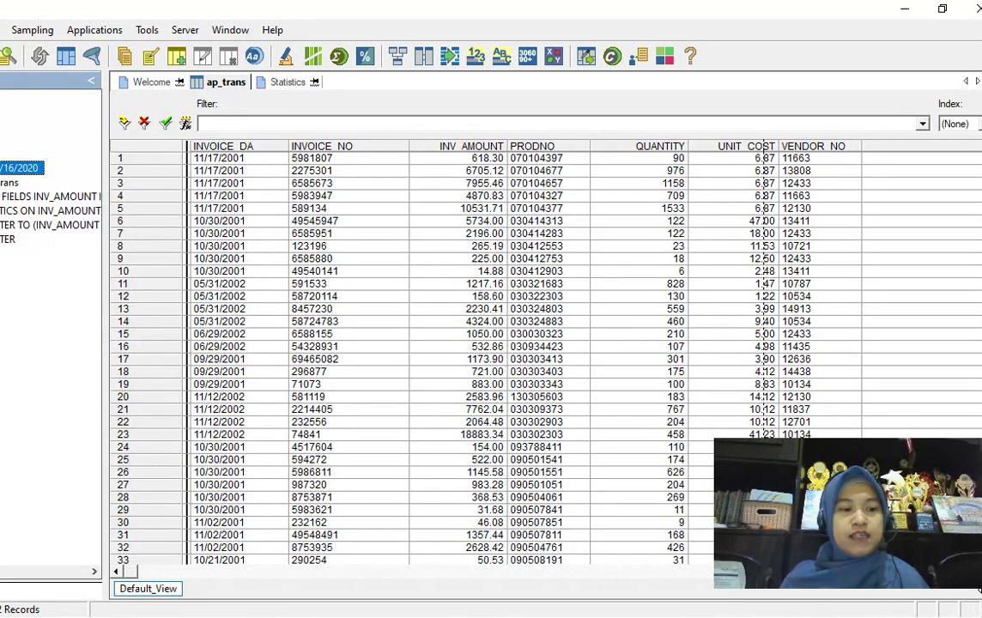
pyautogui.click(11, 226)
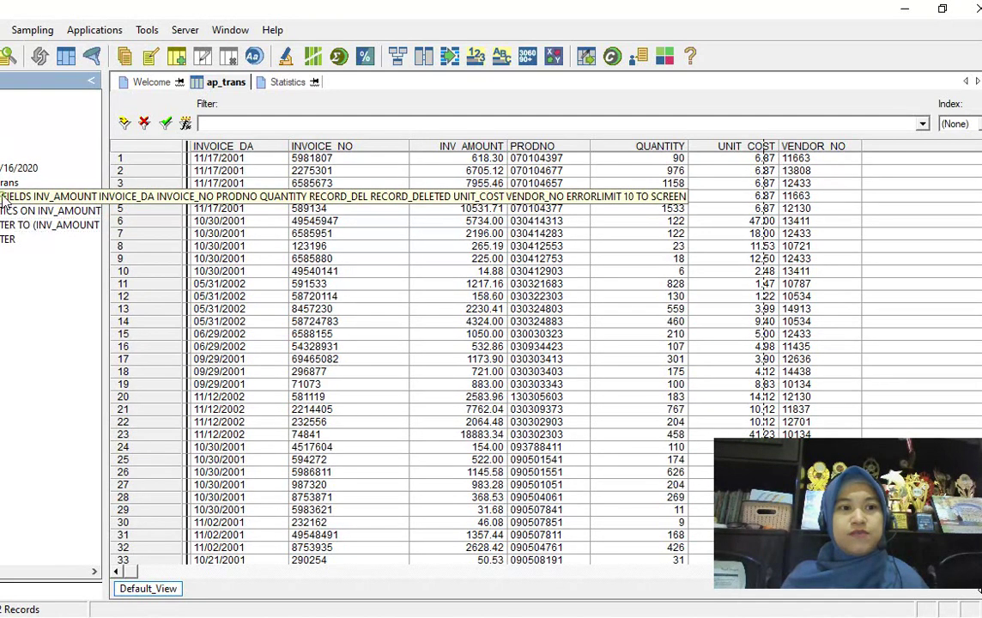
pyautogui.doubleClick(9, 196)
pyautogui.doubleClick(4, 215)
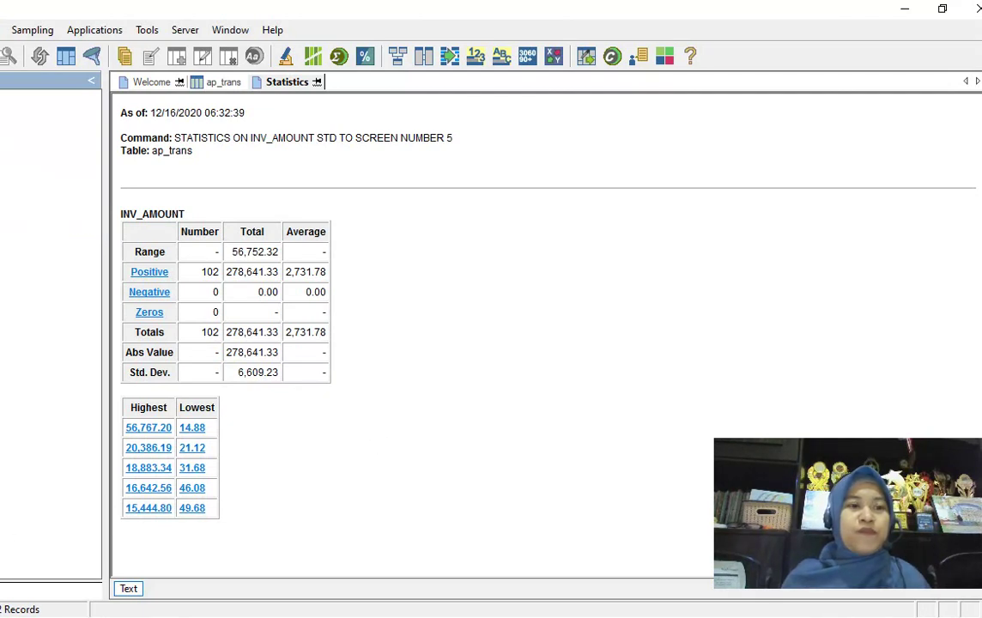
# - Run Profile on the INV_AMOUNT field of the ap_trans table
pyautogui.hotkey('ctrl', 'shift', 'Tab')
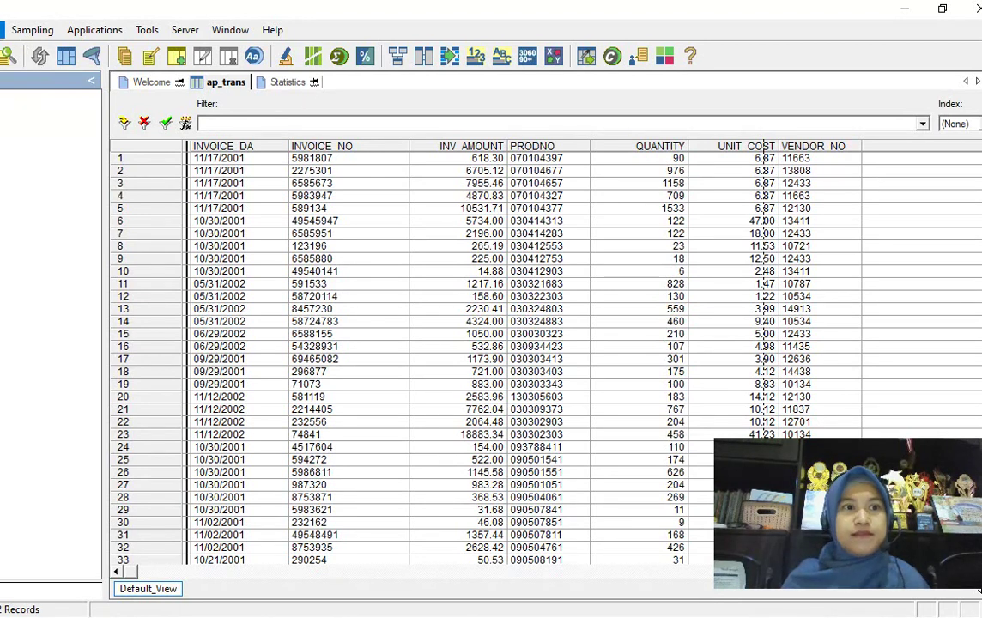
pyautogui.click(3, 29)
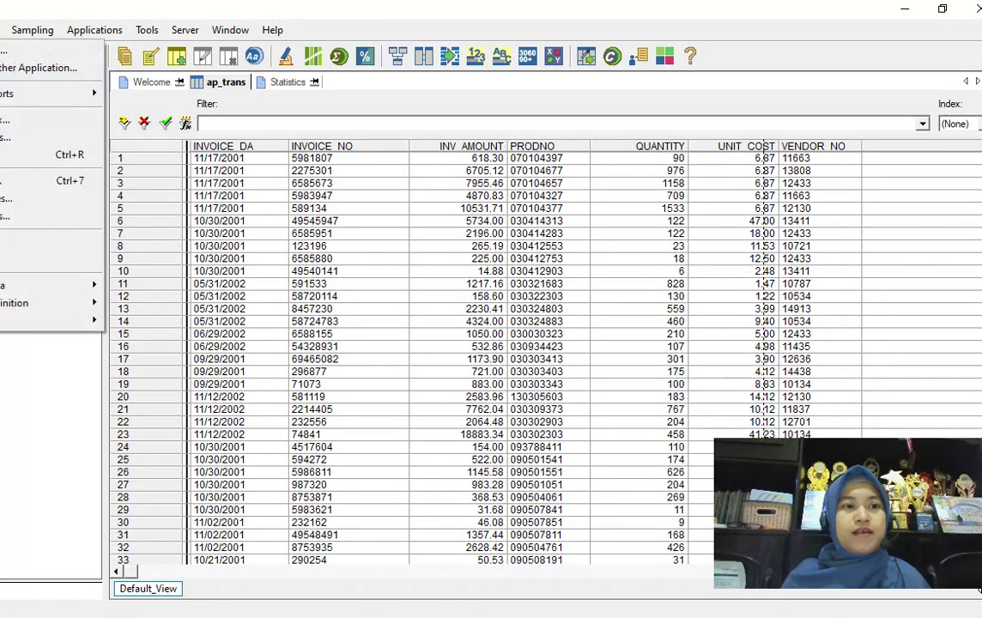
pyautogui.moveTo(80, 85)
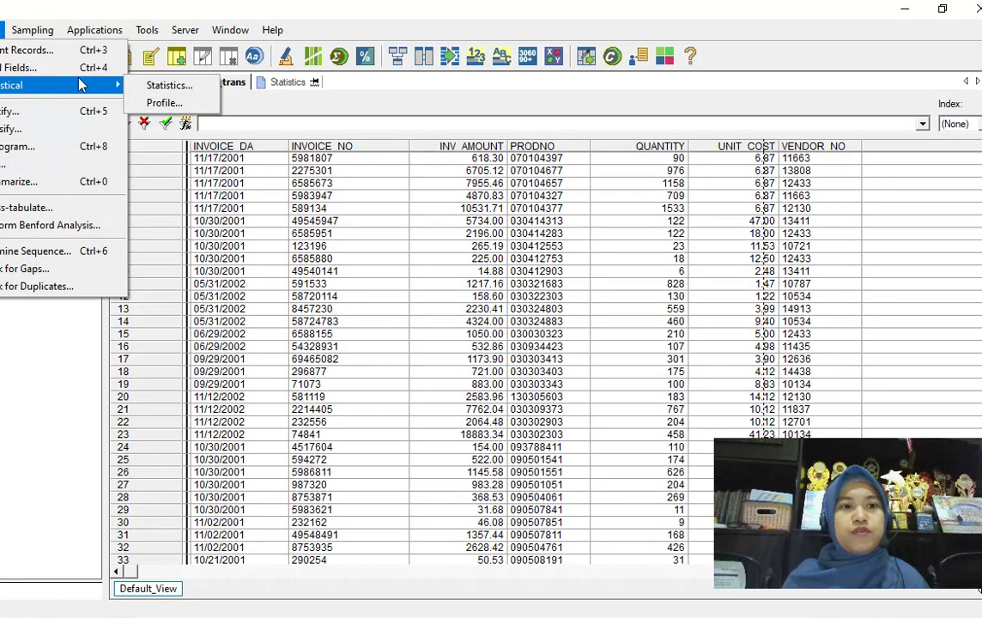
pyautogui.click(163, 103)
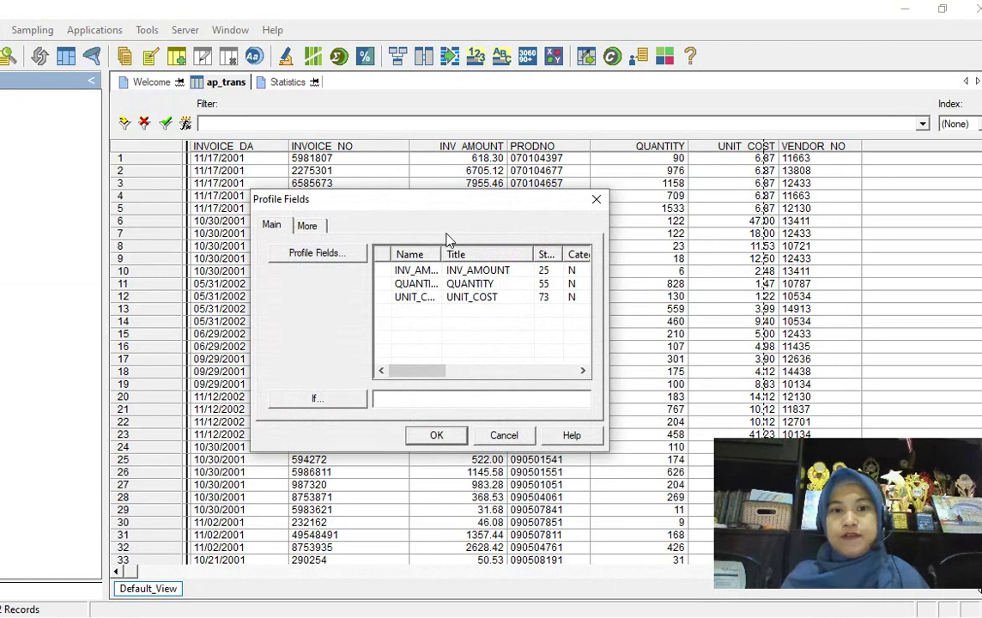
pyautogui.click(389, 272)
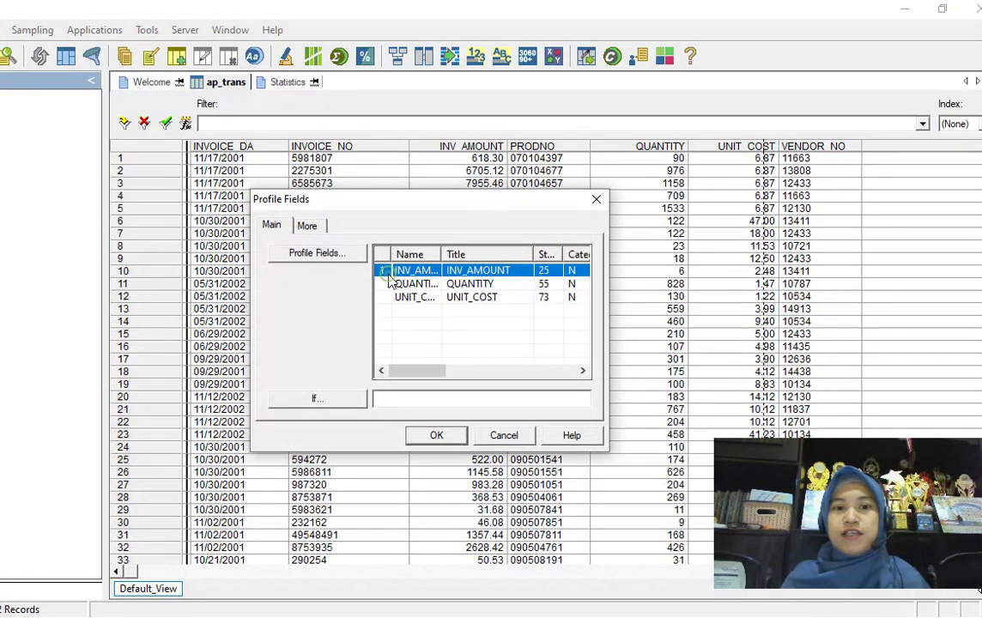
pyautogui.click(436, 436)
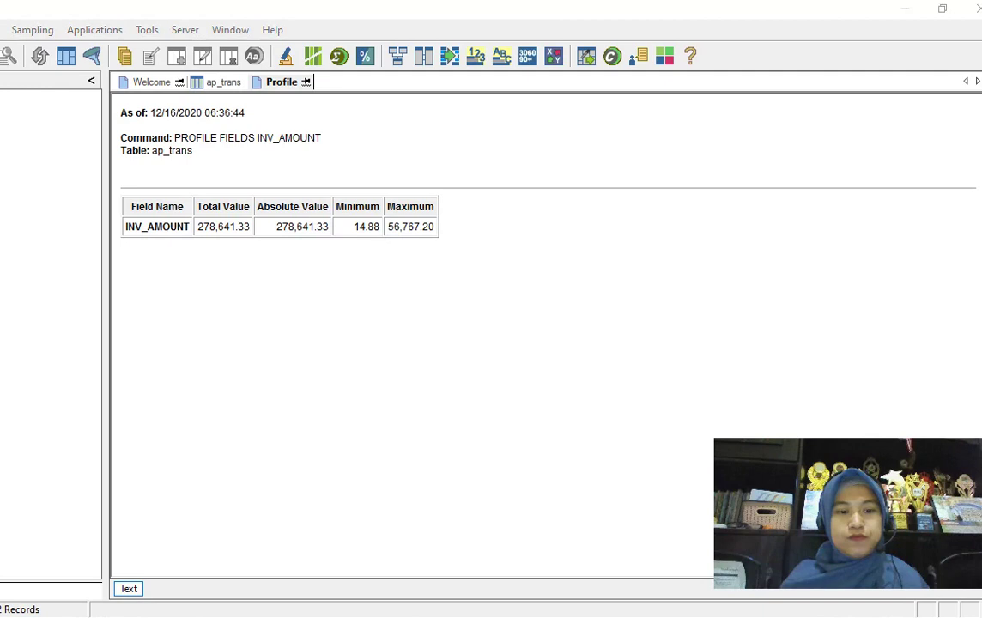
# - Switch to the ACL_Statistical Function.ppt slide show in PowerPoint and advance to the Sequence slide
pyautogui.moveTo(175, 586)
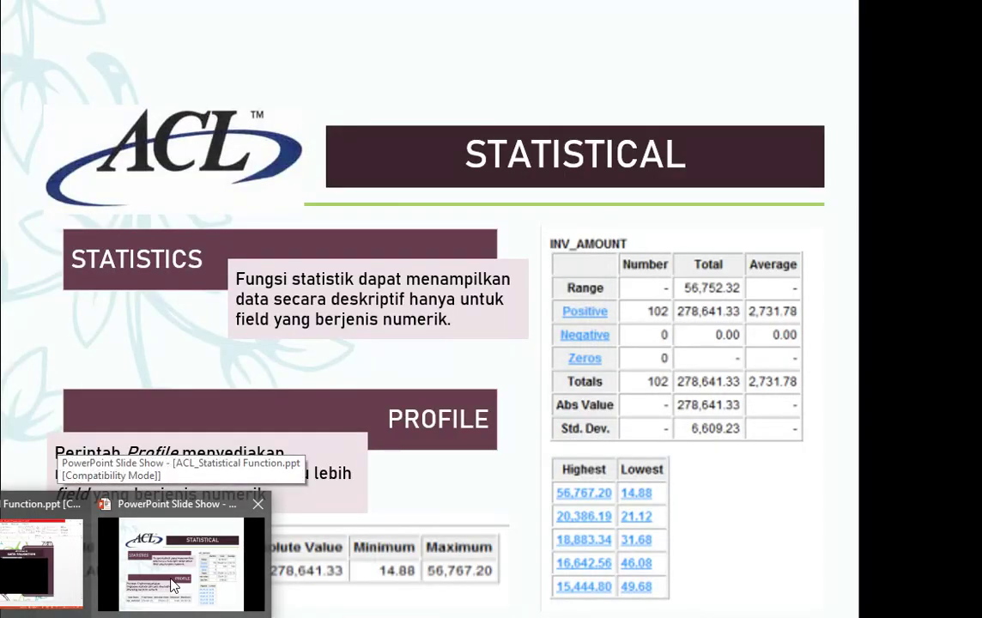
pyautogui.click(174, 586)
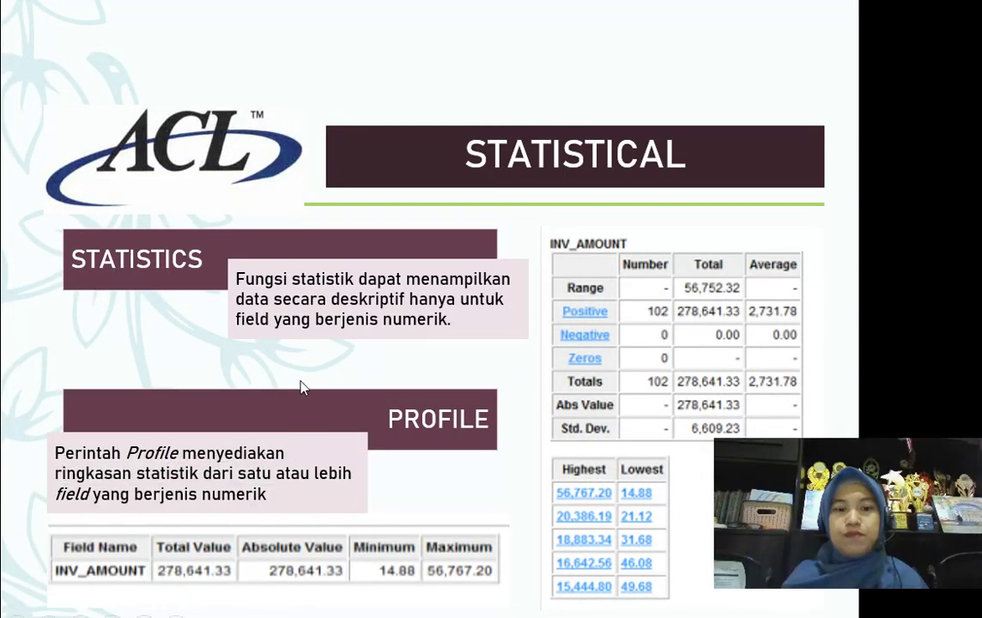
pyautogui.click(300, 388)
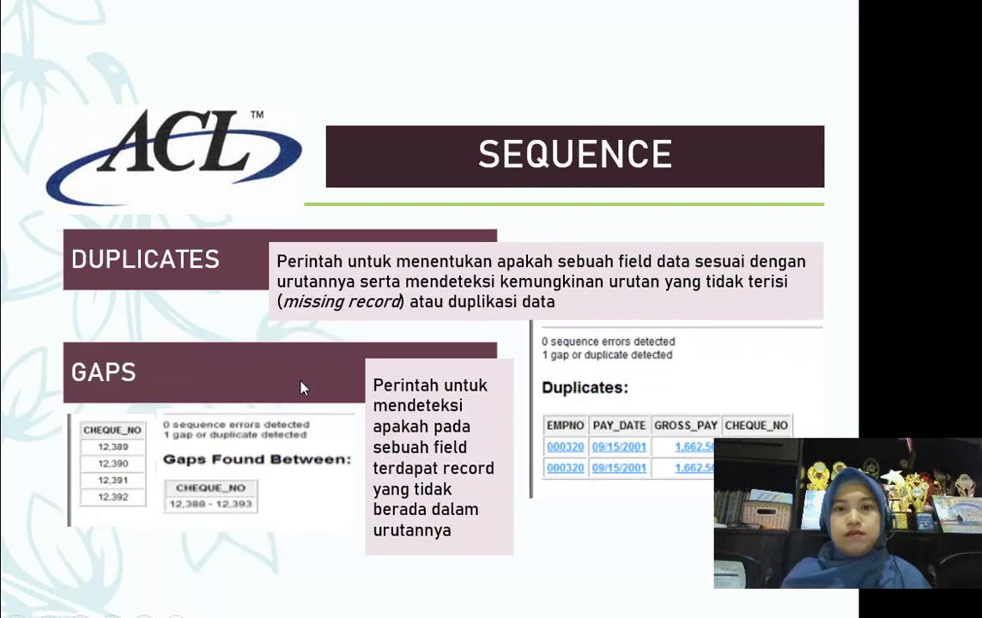
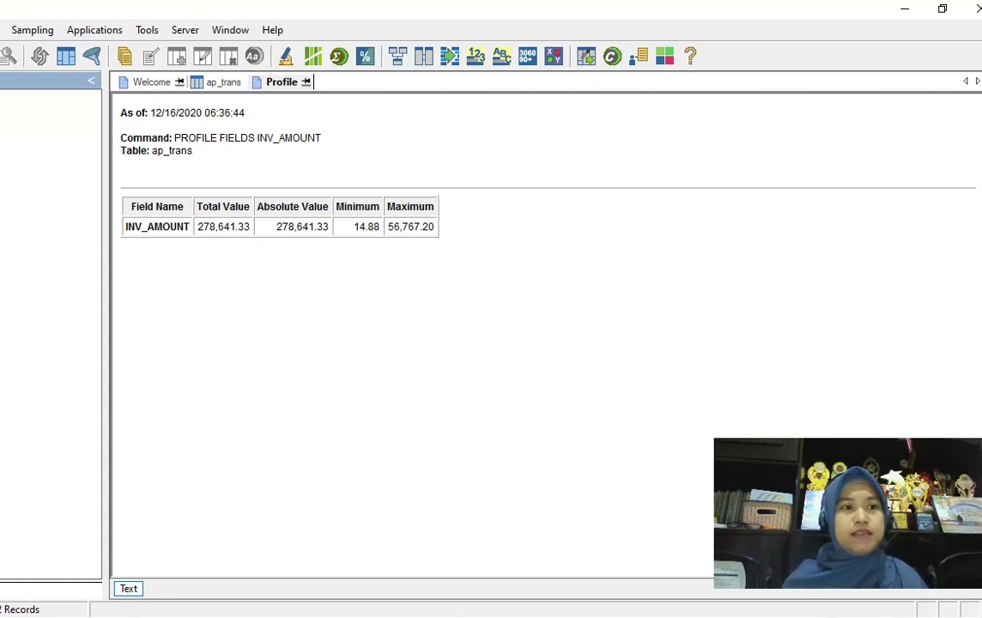
# - Start defining a new table from the ap_trans view and save the changes made to ap_trans
pyautogui.click(222, 81)
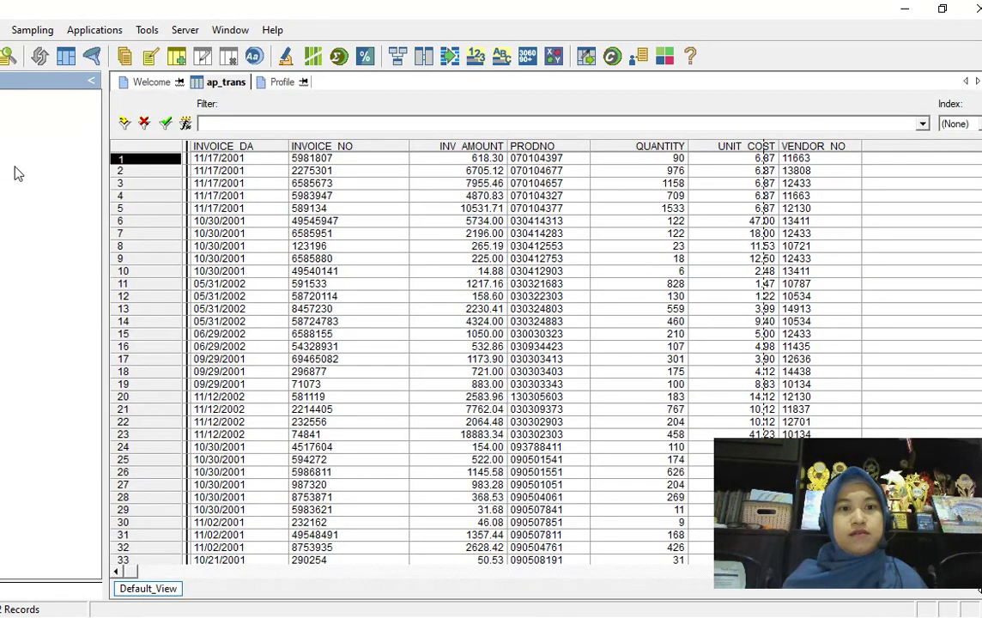
pyautogui.click(2, 29)
pyautogui.moveTo(10, 50)
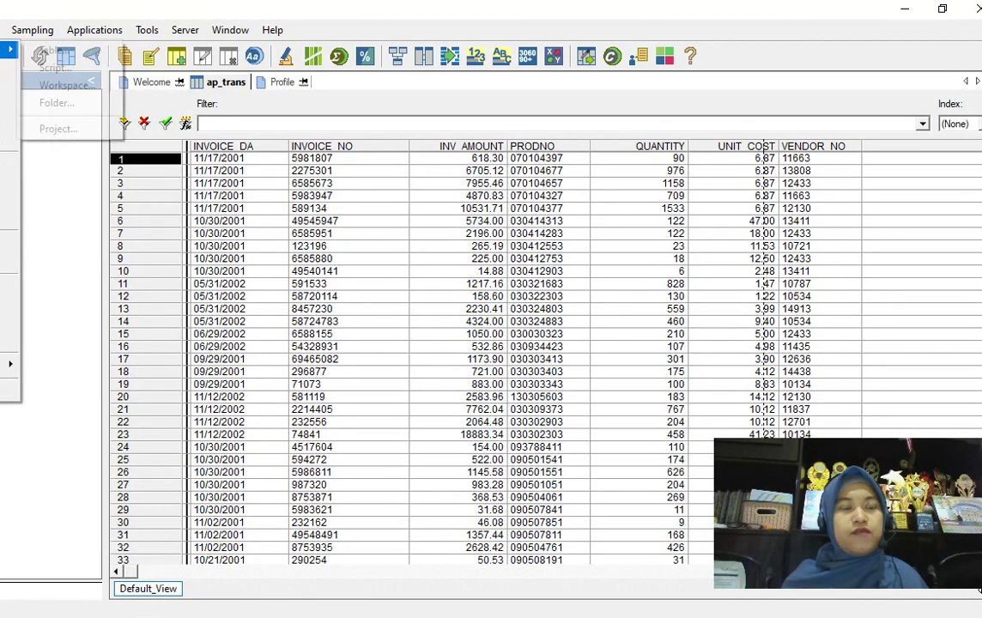
pyautogui.click(49, 50)
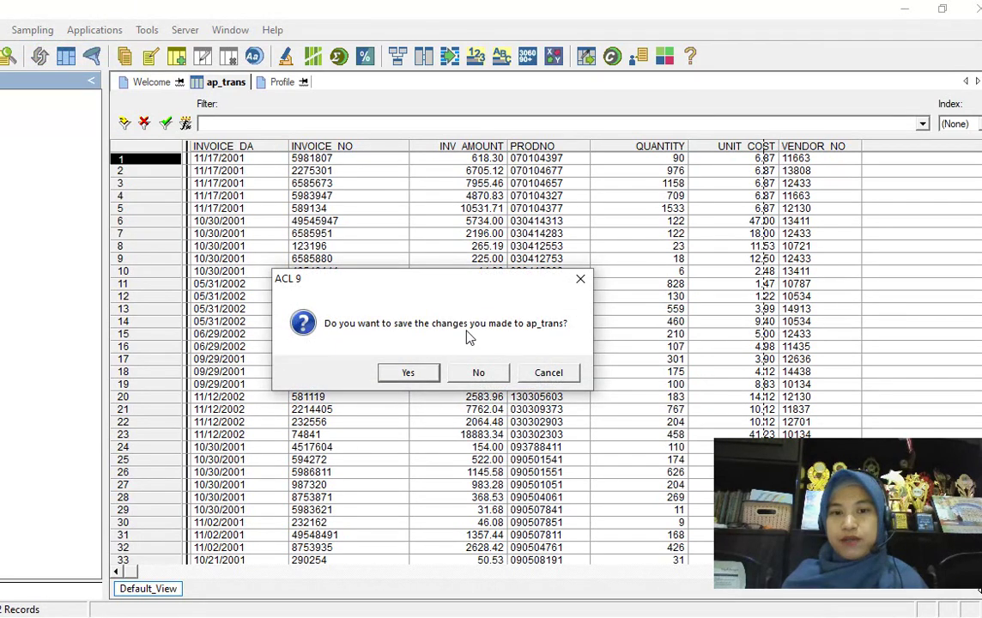
pyautogui.click(409, 372)
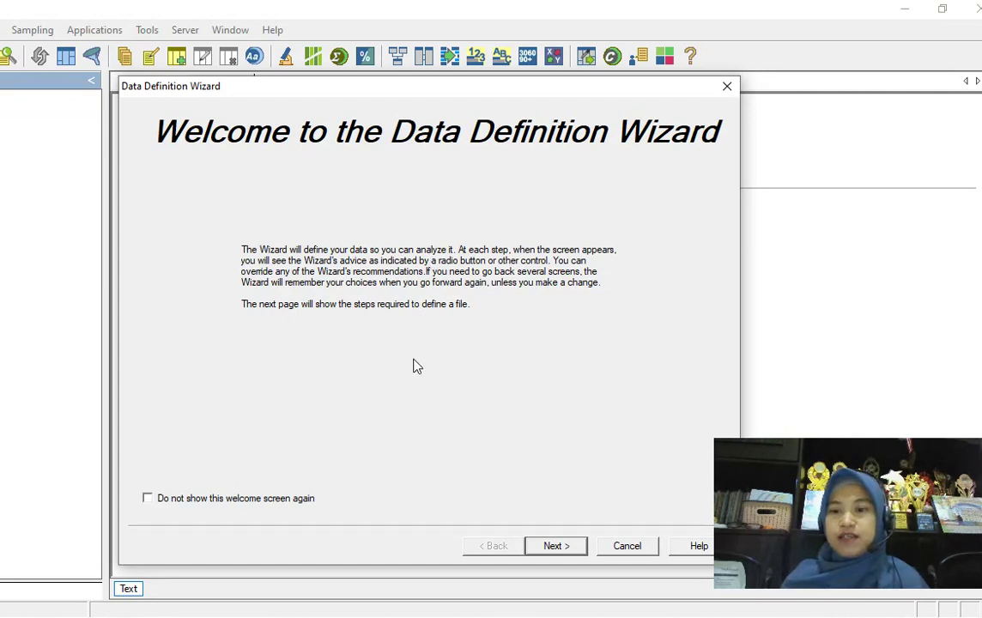
# - Define payroll.dbf from the Hillsburg Hardware Co folder on disk as a dBASE compatible file and save the table as payroll
pyautogui.click(558, 545)
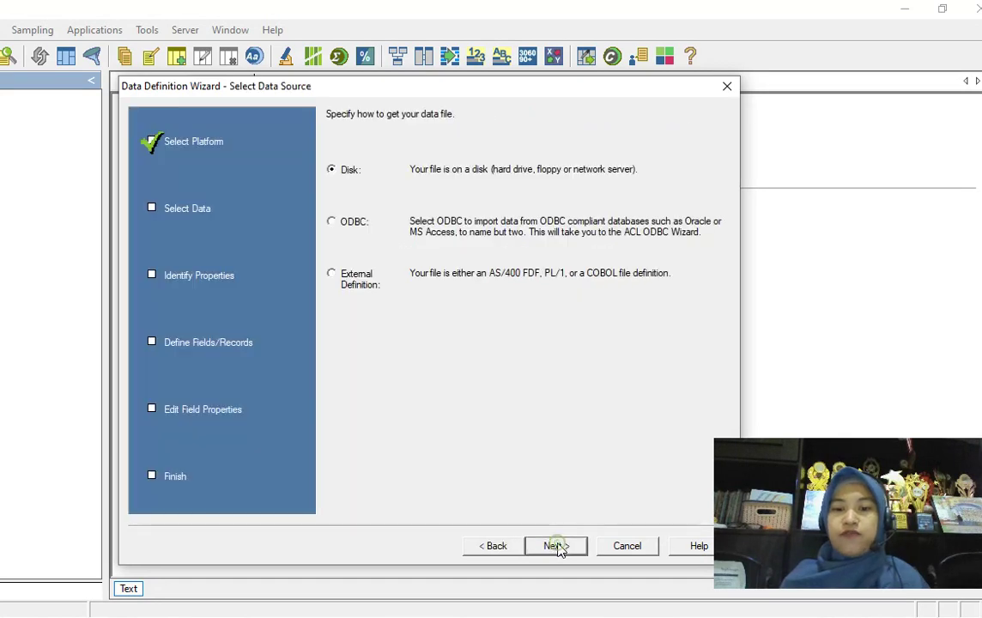
pyautogui.click(566, 550)
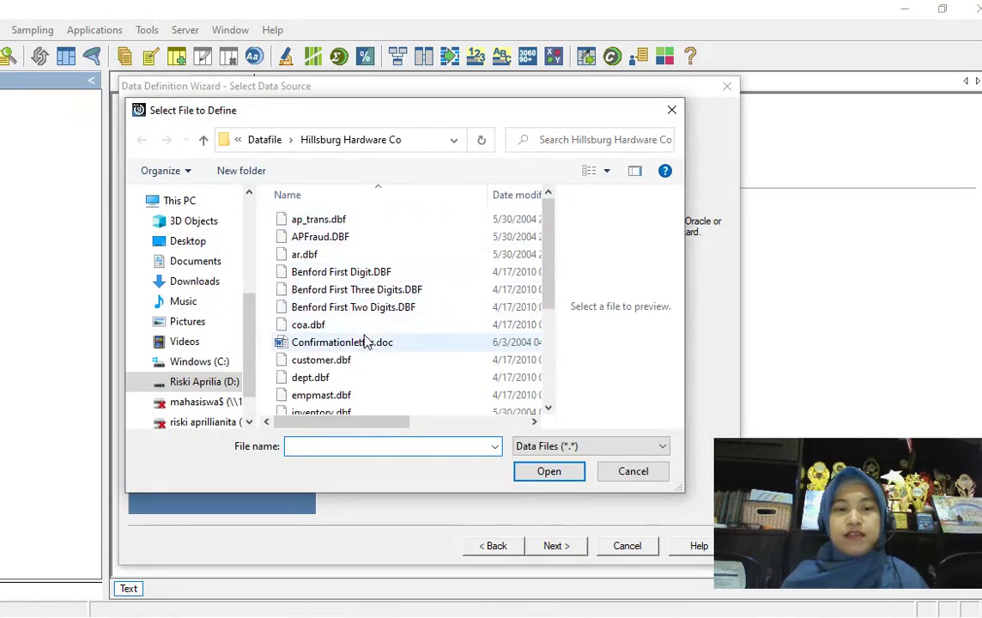
pyautogui.scroll(-2, 366, 341)
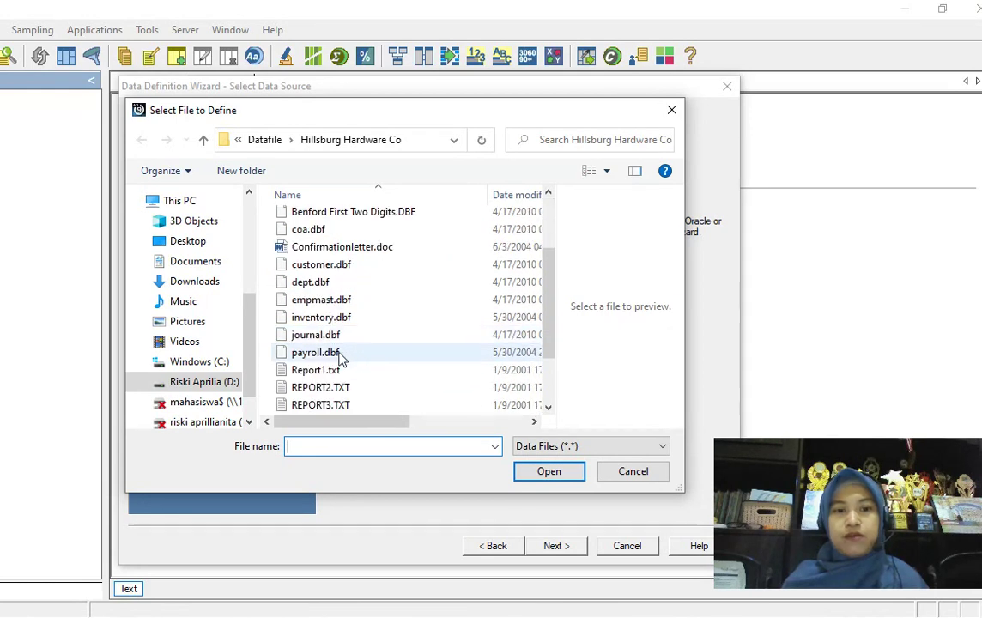
pyautogui.click(344, 354)
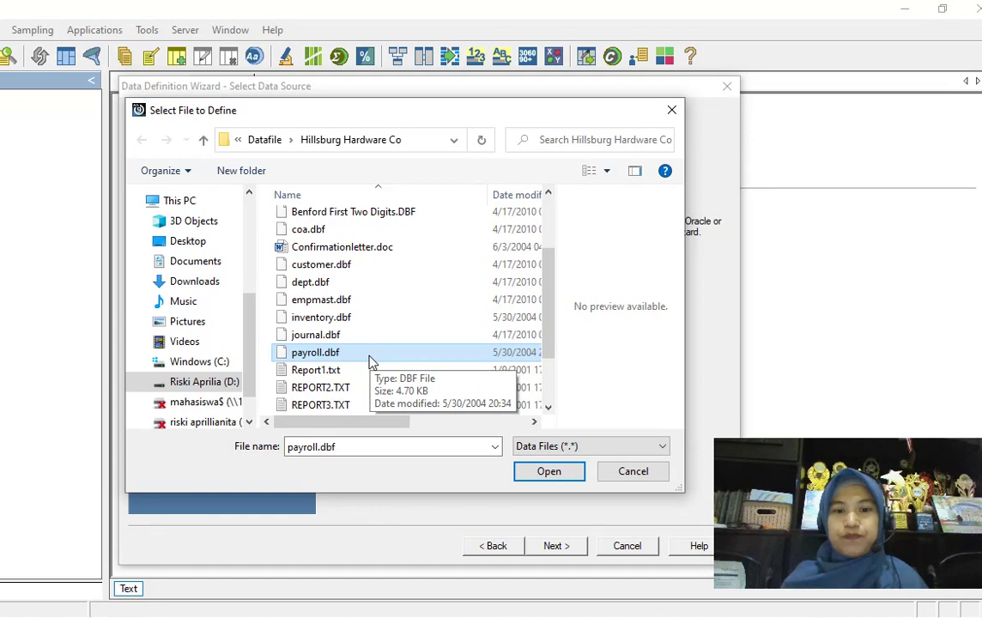
pyautogui.click(547, 479)
pyautogui.click(556, 546)
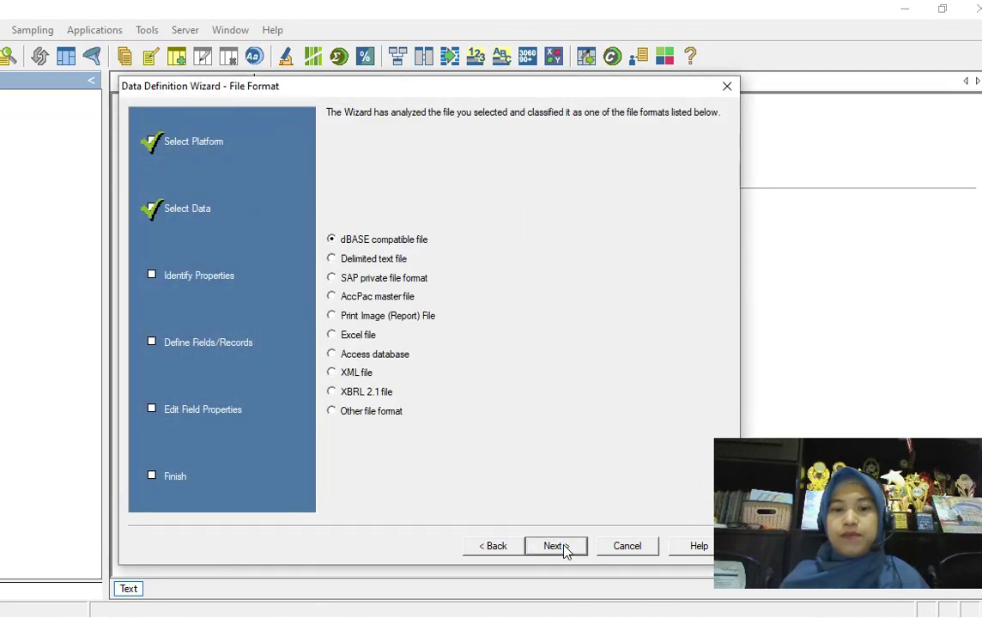
pyautogui.click(556, 546)
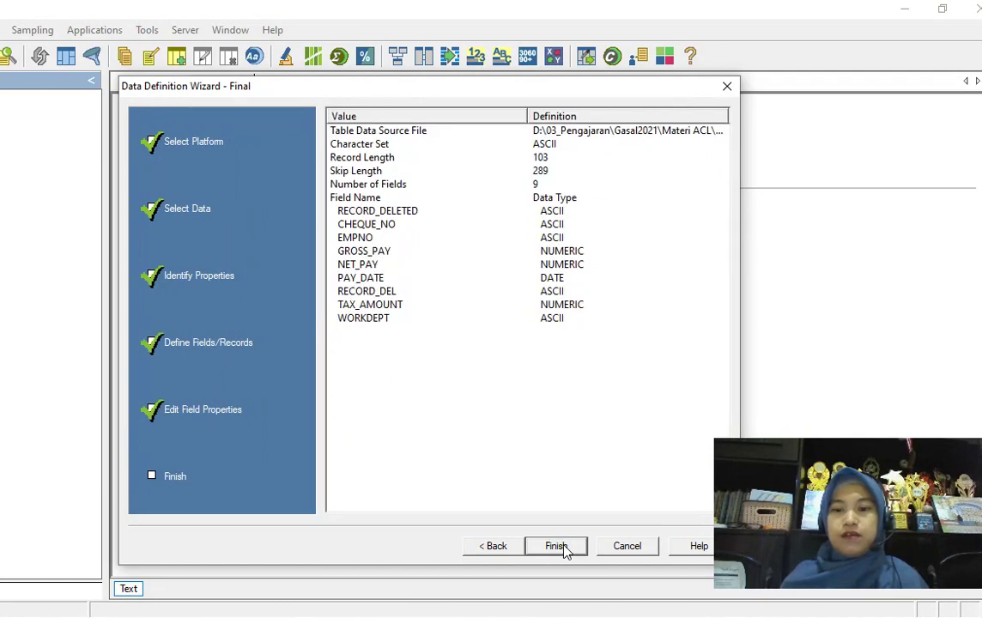
pyautogui.click(556, 546)
pyautogui.click(516, 294)
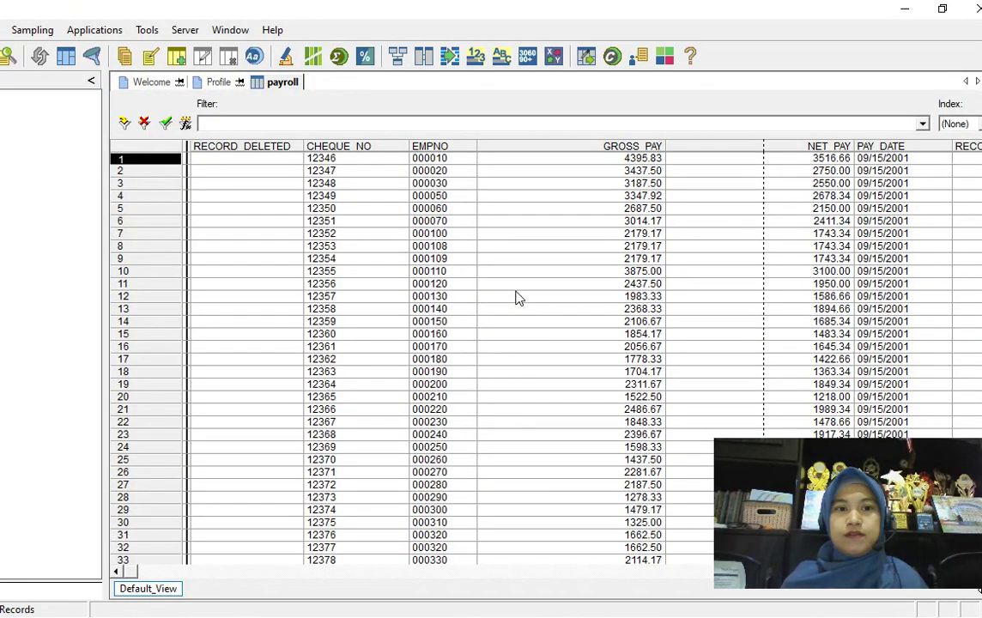
# - Remove the RECORD_DELETED column from the payroll table's view
pyautogui.click(266, 148)
pyautogui.rightClick(266, 151)
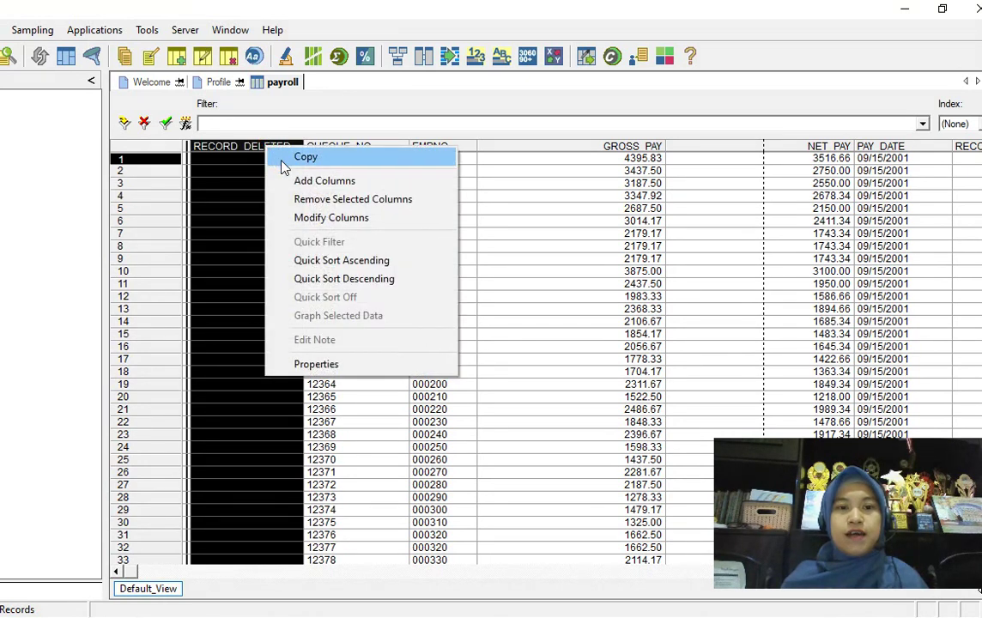
pyautogui.click(300, 203)
pyautogui.click(532, 283)
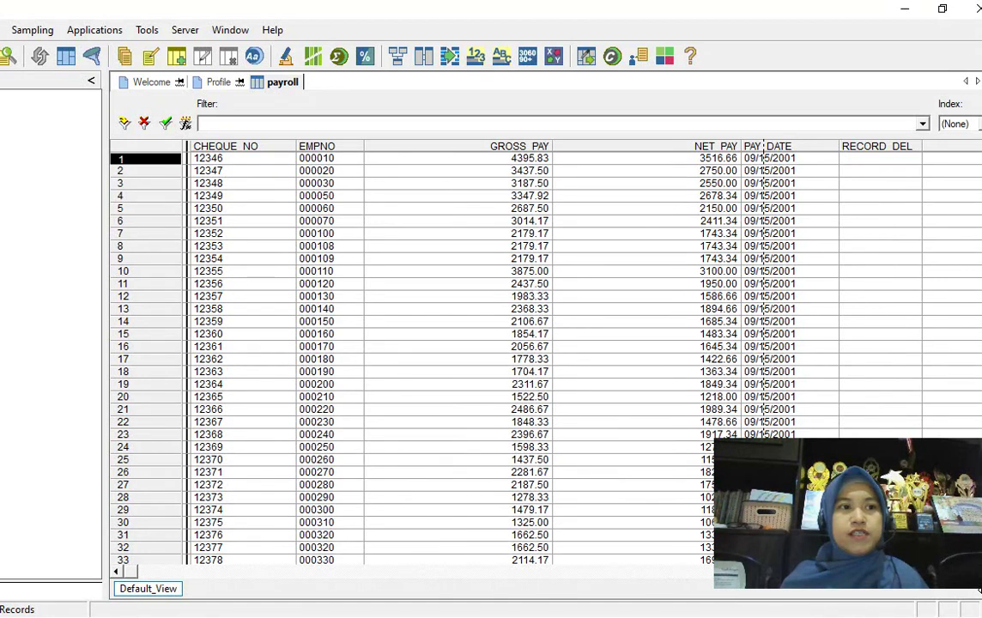
# - Run Verify on all fields of the payroll table
pyautogui.click(2, 29)
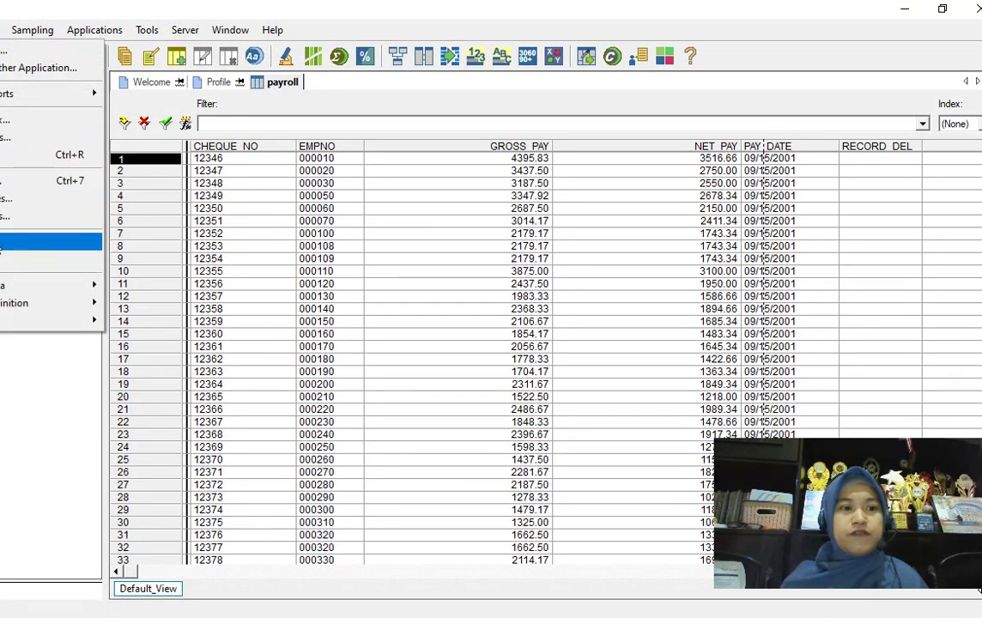
pyautogui.click(34, 216)
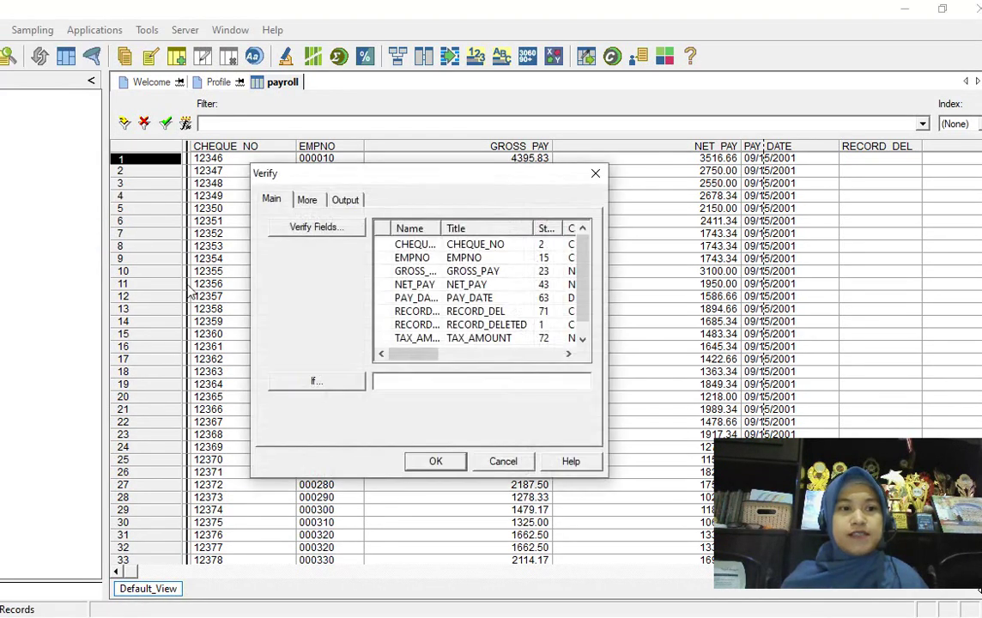
pyautogui.click(333, 231)
pyautogui.click(475, 291)
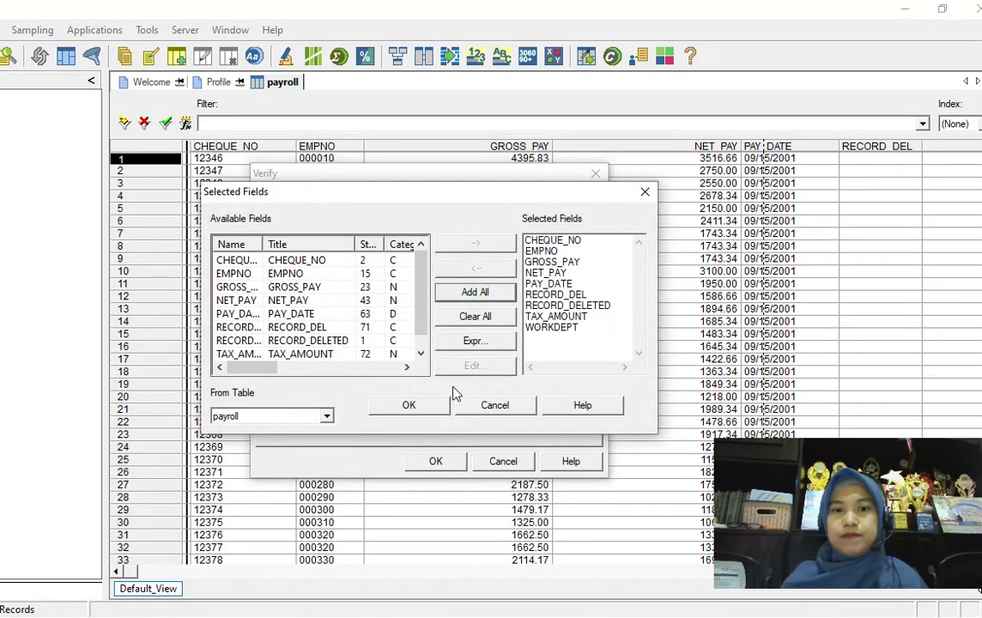
pyautogui.click(429, 408)
pyautogui.click(436, 461)
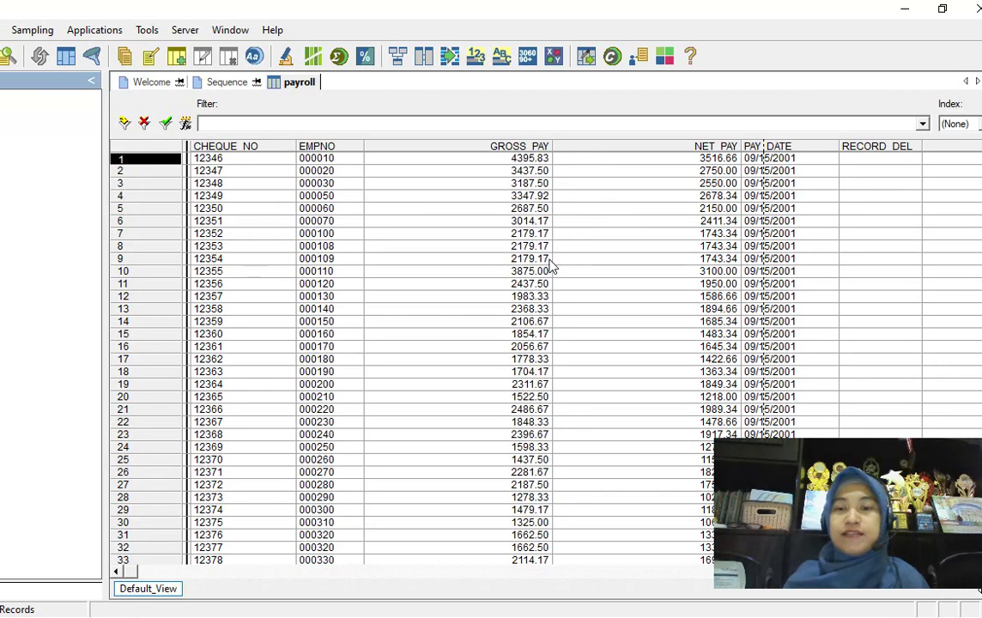
# - Switch to Modul PDESIA_secured.pdf in Foxit PhantomPDF, examine the instructions for the Sequence command, and return to ACL
pyautogui.click(3, 31)
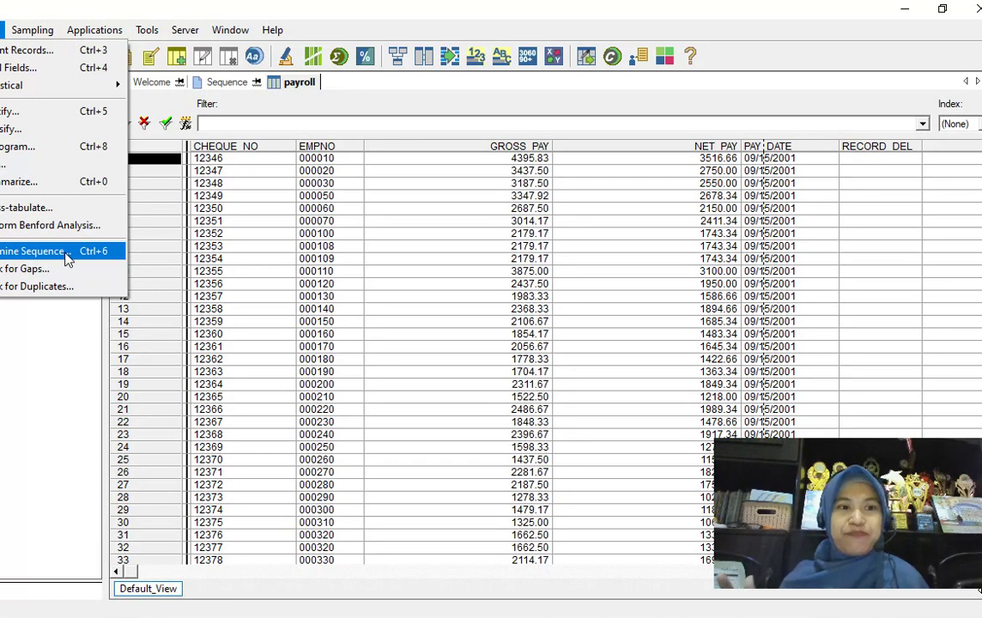
pyautogui.hotkey('alt', 'Tab')
pyautogui.click(801, 315)
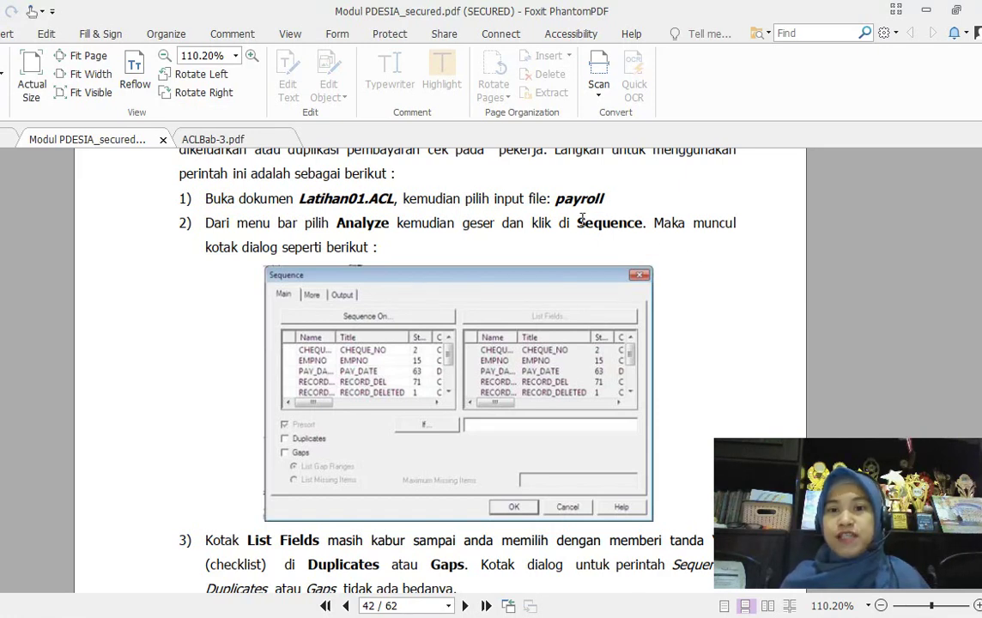
pyautogui.moveTo(577, 223); pyautogui.dragTo(644, 225)
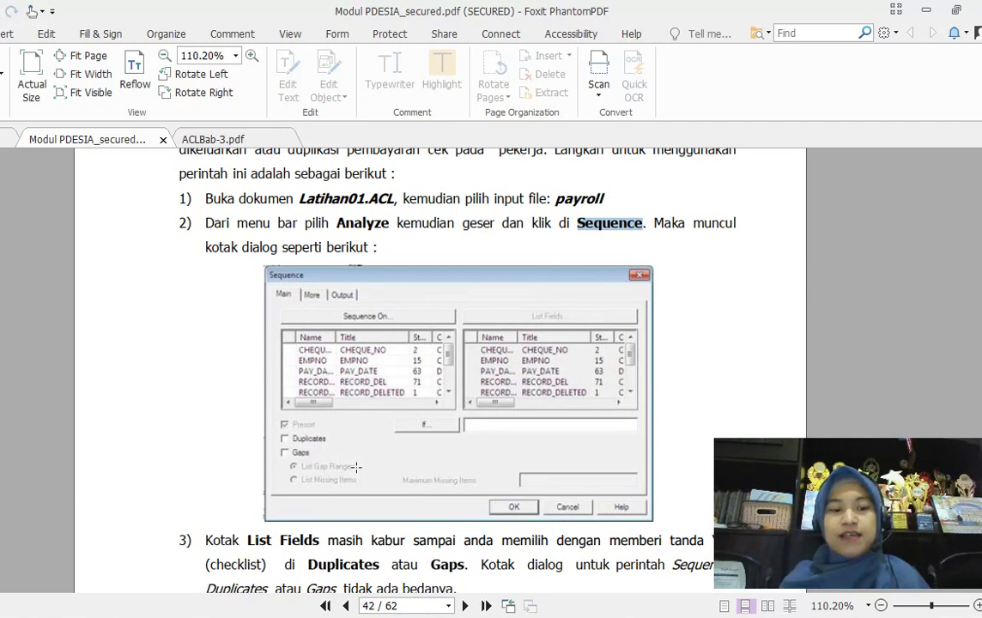
pyautogui.hotkey('alt', 'Tab')
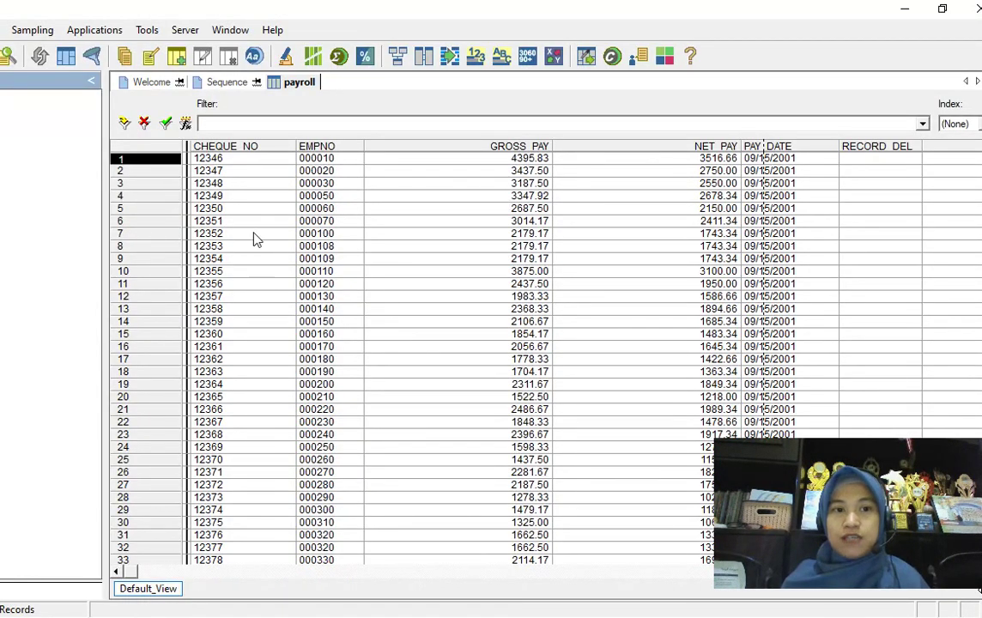
pyautogui.click(3, 29)
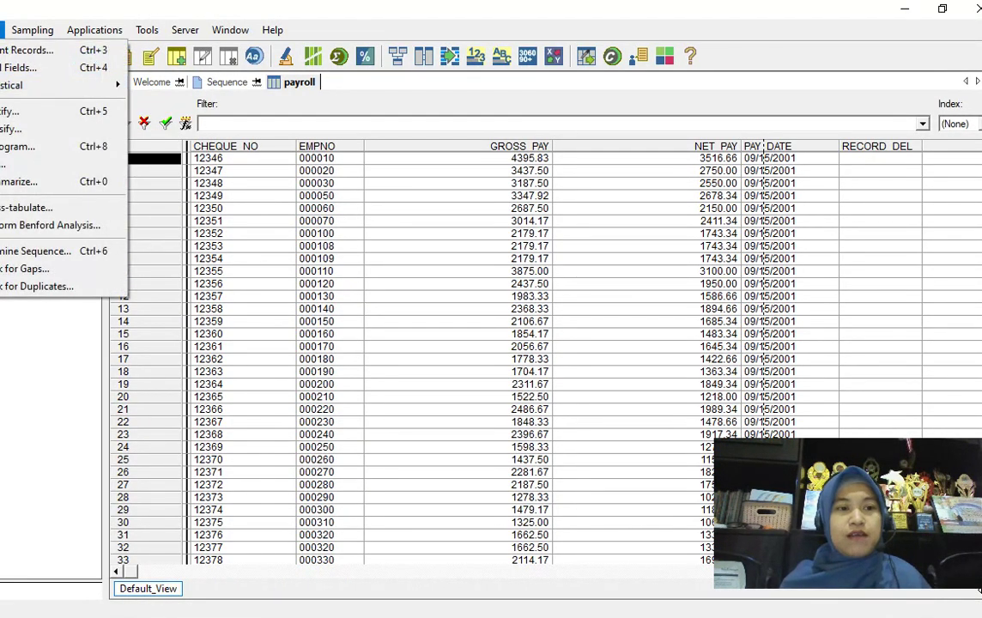
pyautogui.click(84, 254)
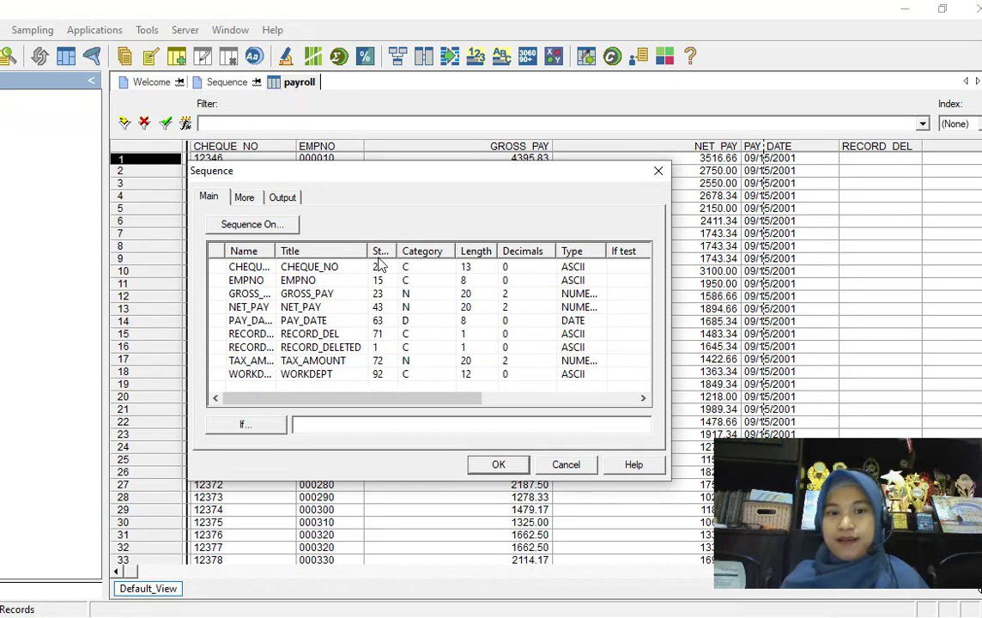
pyautogui.click(566, 465)
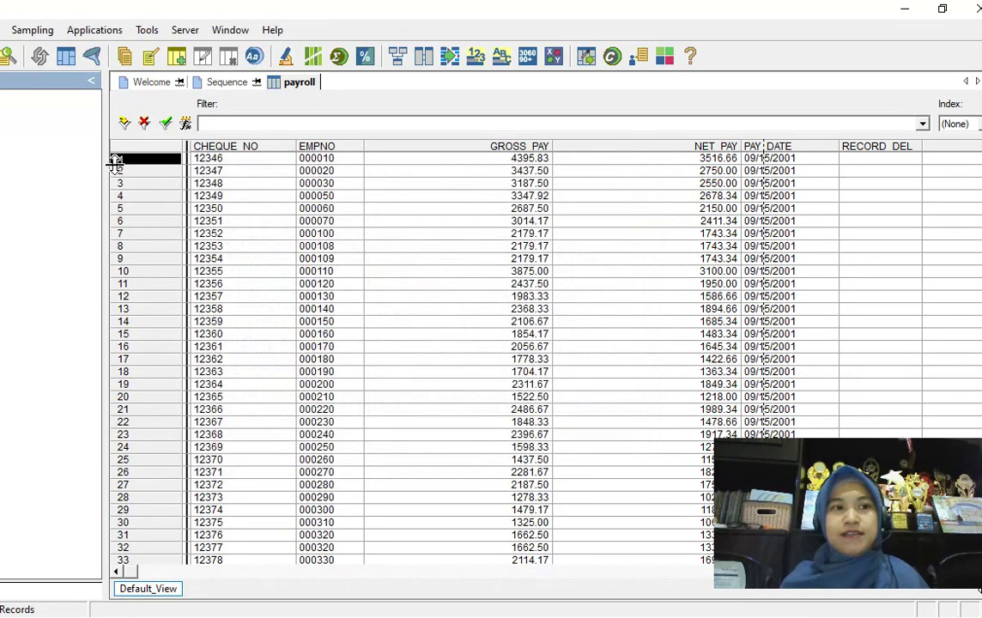
pyautogui.click(2, 29)
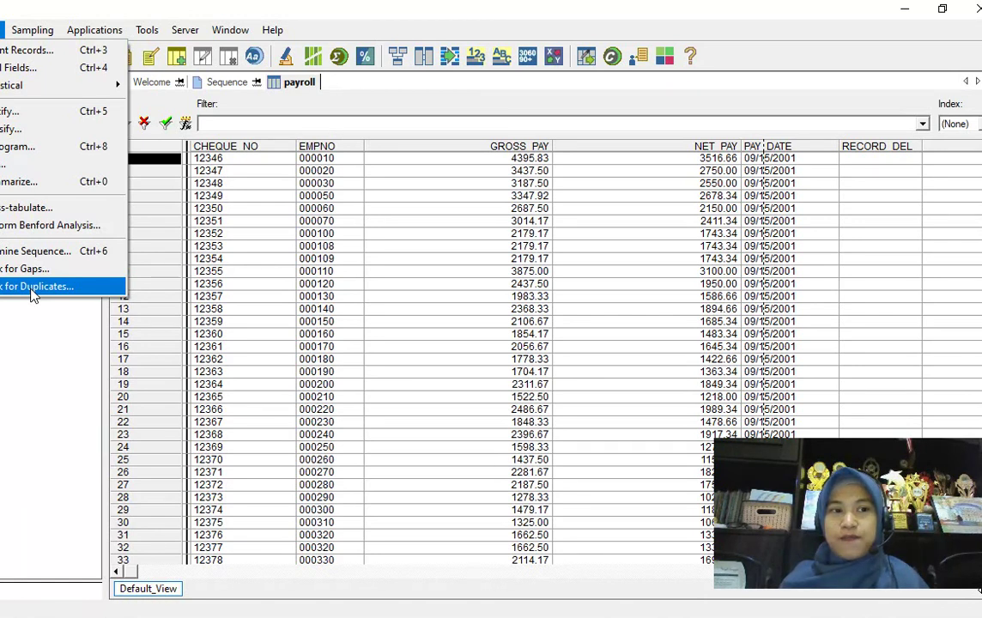
pyautogui.click(362, 260)
pyautogui.click(331, 171)
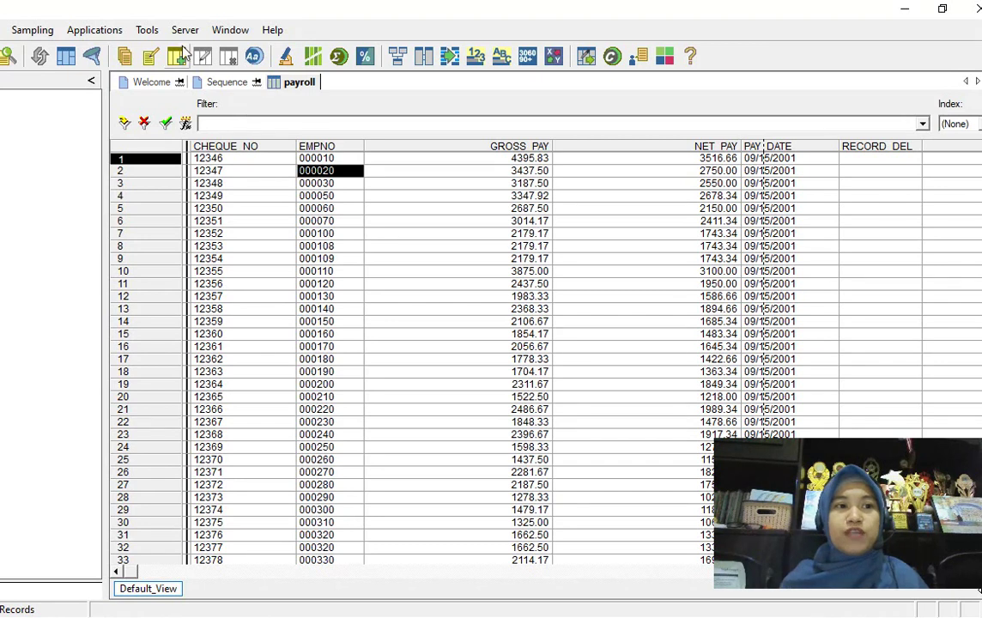
# - Run Examine Sequence on the EMPNO field of the payroll table, then go back to the table and select its EMPNO column
pyautogui.click(3, 29)
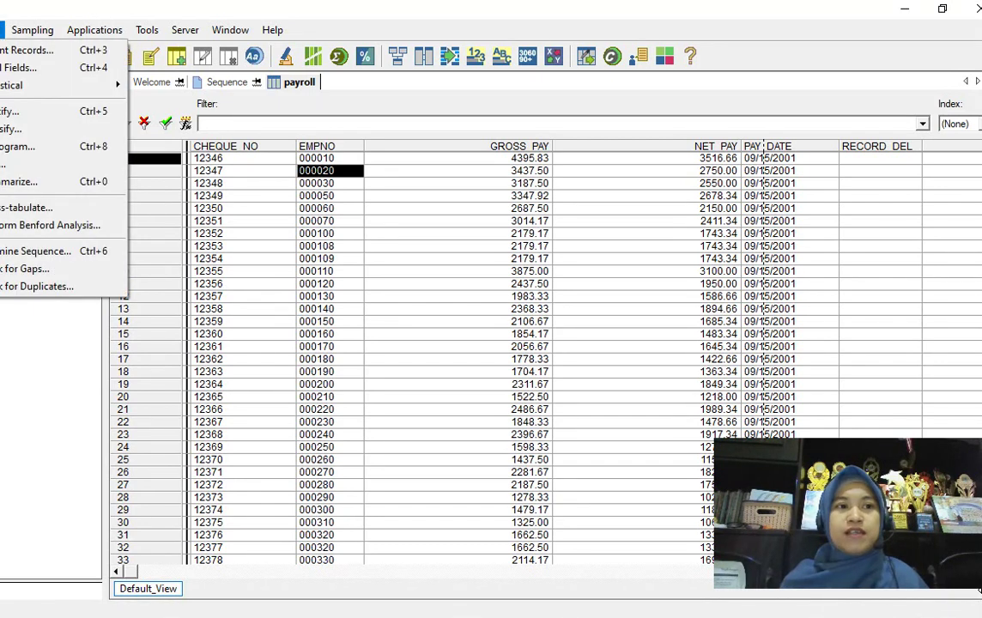
pyautogui.click(70, 252)
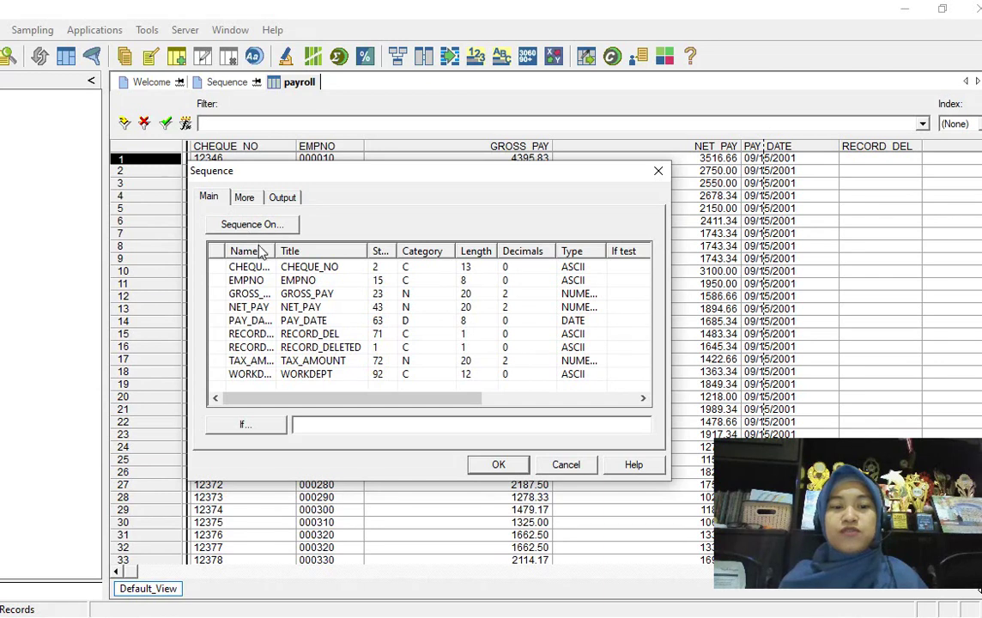
pyautogui.click(220, 286)
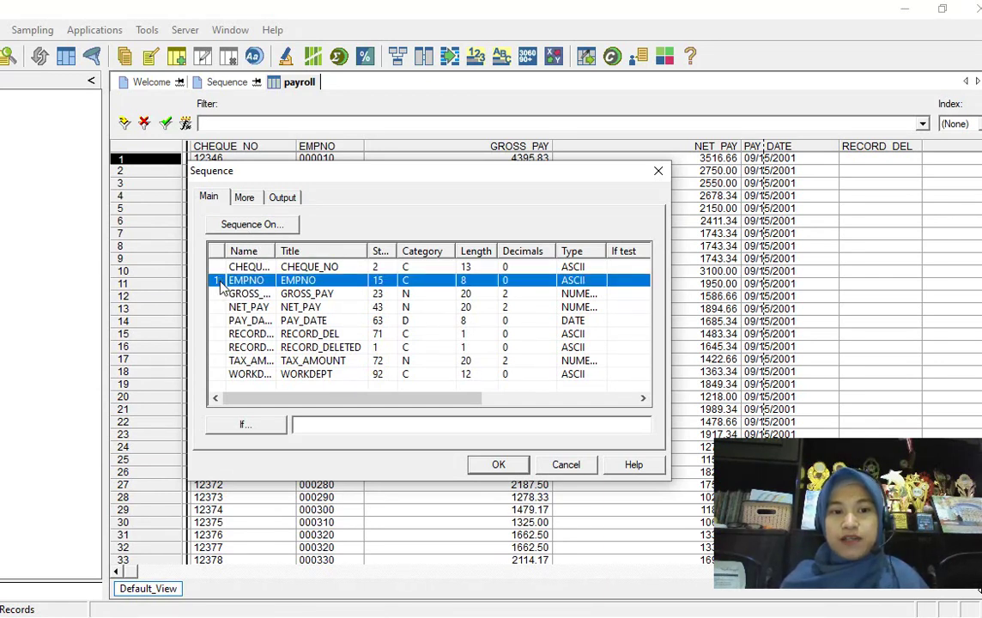
pyautogui.click(498, 464)
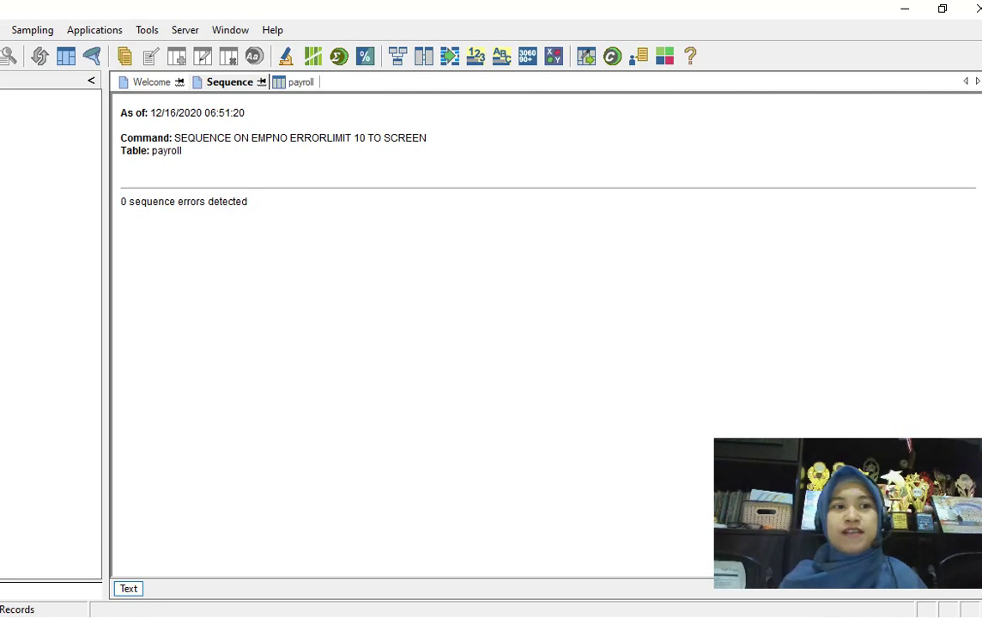
pyautogui.click(301, 81)
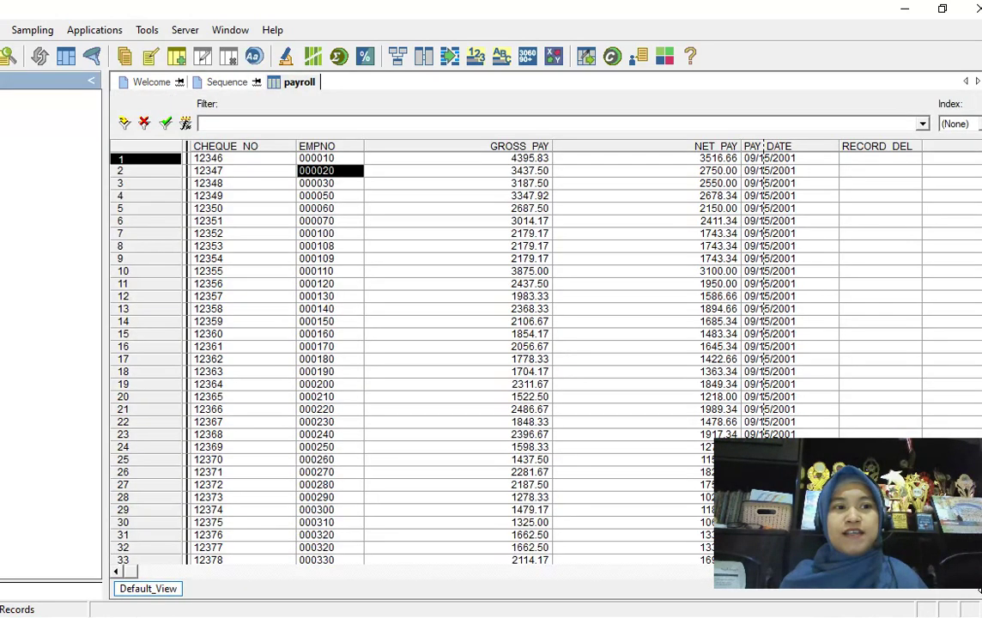
pyautogui.click(341, 147)
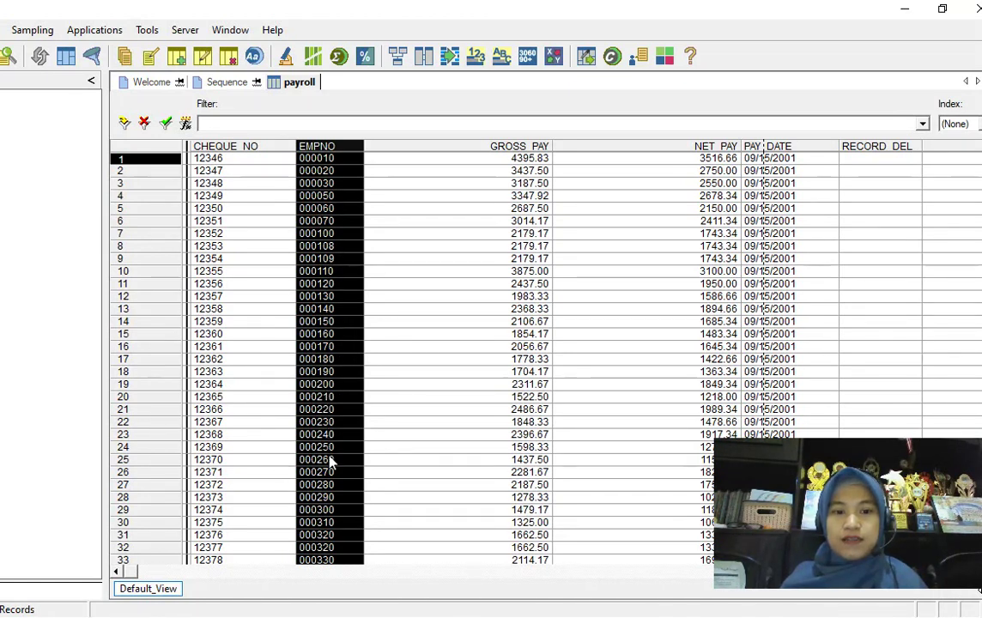
# - Check the CHEQUE_NO field of the payroll table for gaps, with presorting on and gap ranges listed
pyautogui.click(4, 29)
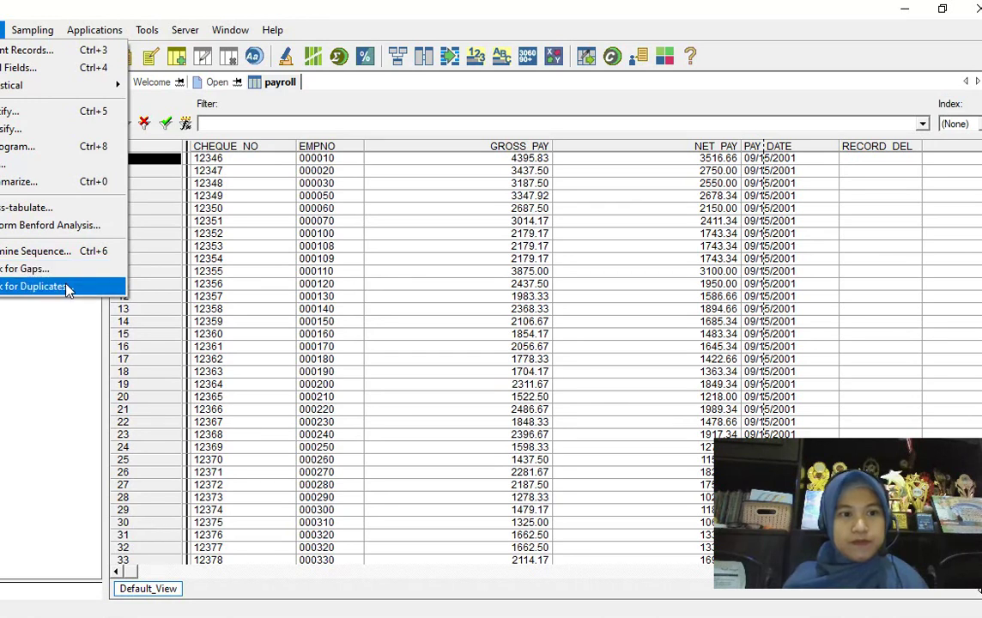
pyautogui.click(68, 273)
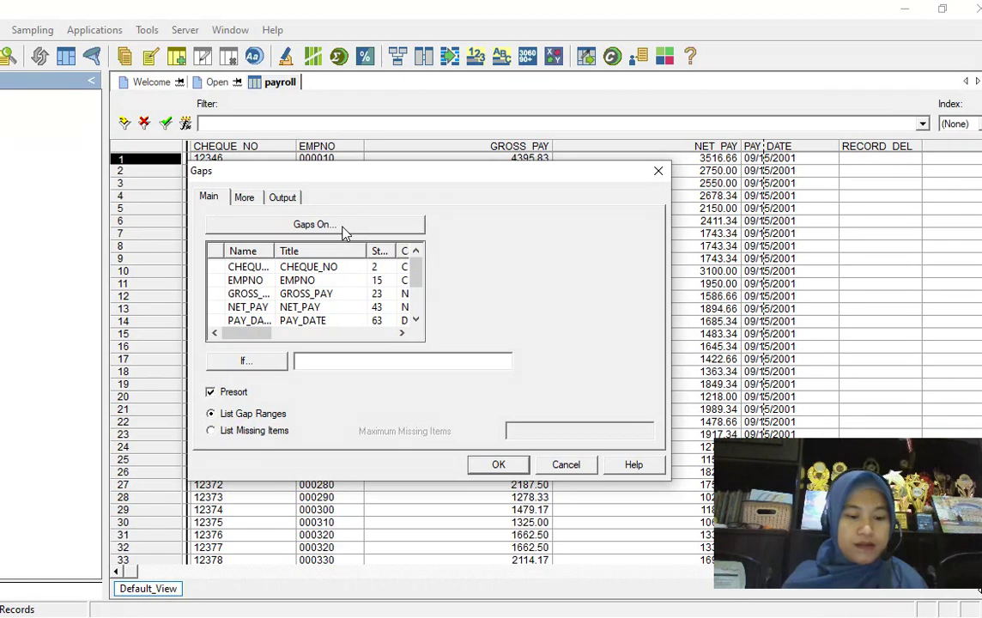
pyautogui.click(325, 268)
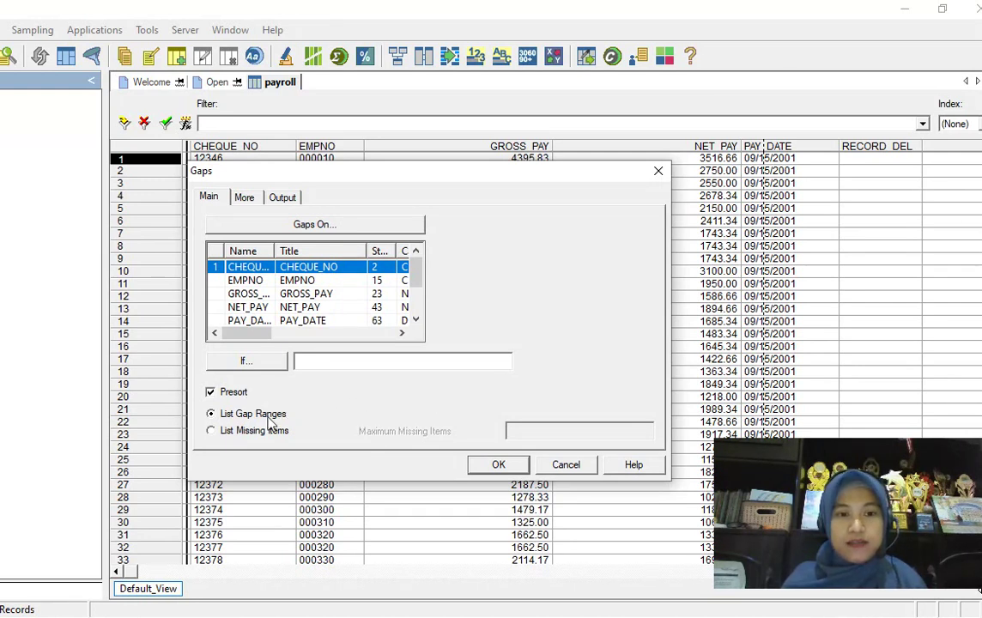
pyautogui.click(212, 431)
pyautogui.click(212, 414)
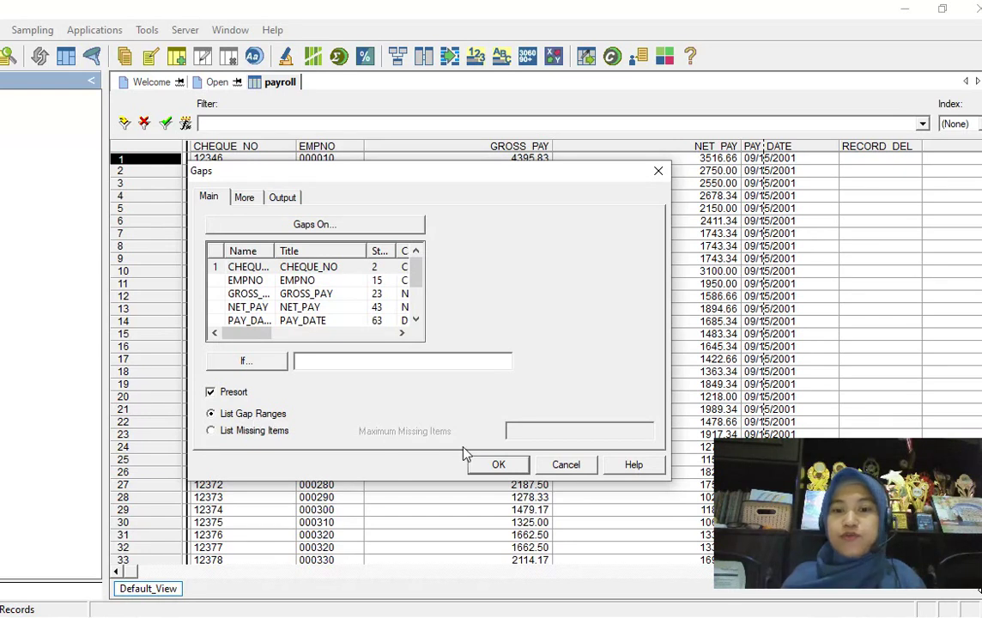
pyautogui.click(498, 465)
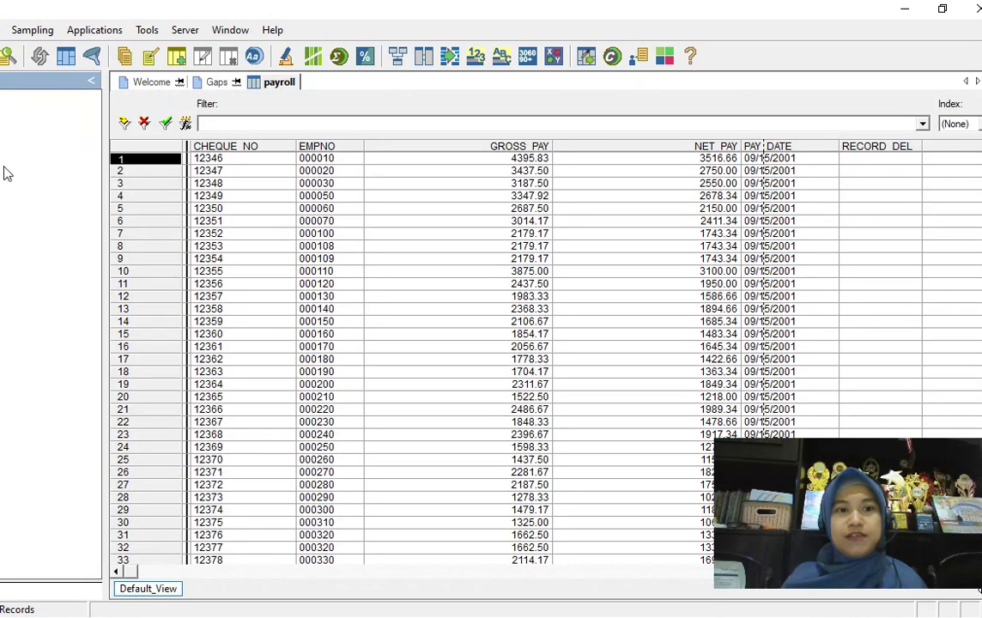
# - Set up another gap check on the payroll table that lists missing items, with a maximum of 5 missing items
pyautogui.click(2, 30)
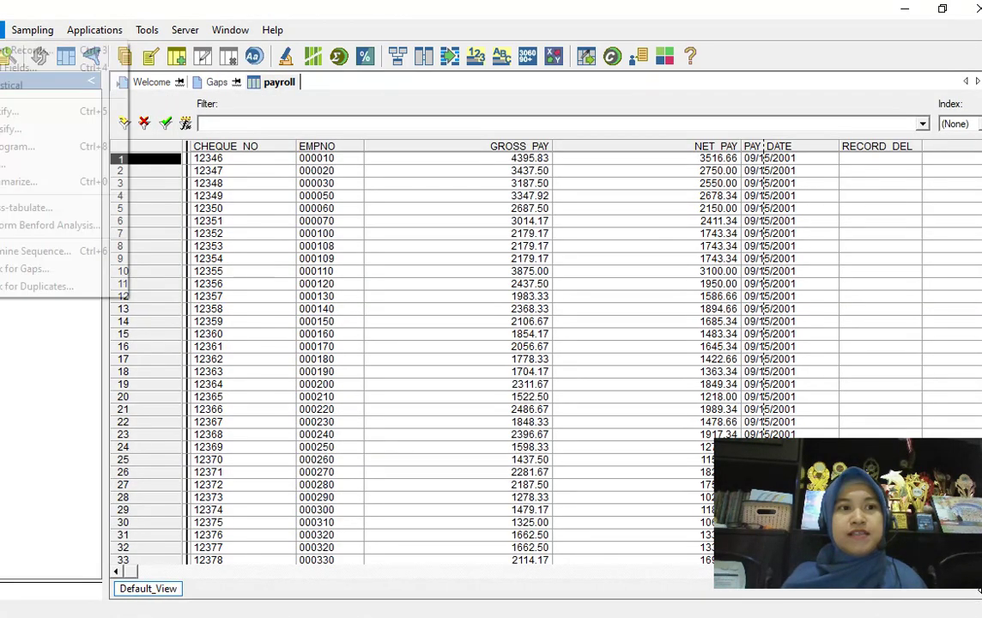
pyautogui.click(44, 270)
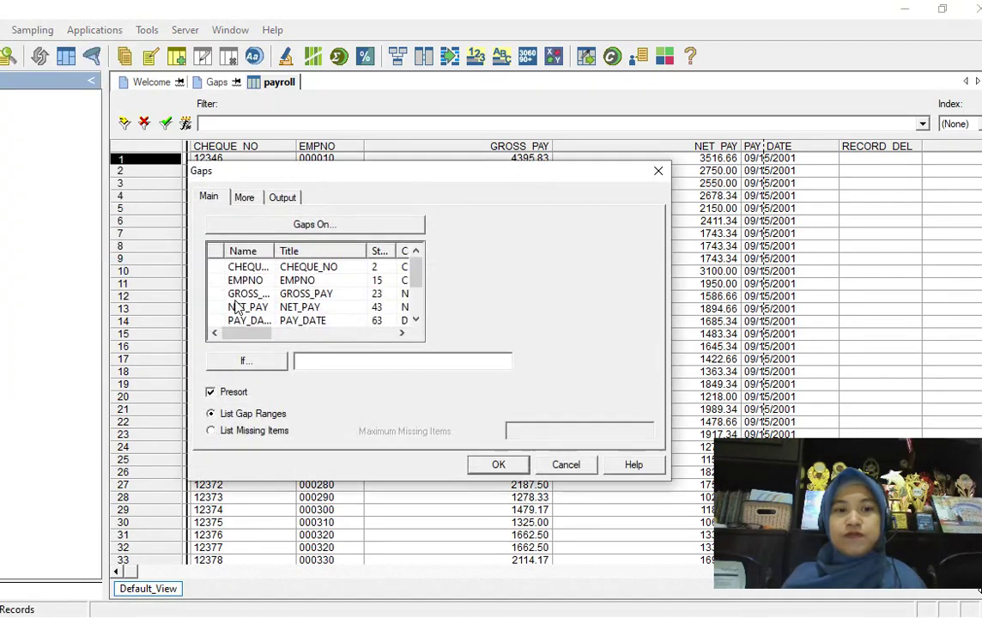
pyautogui.click(257, 432)
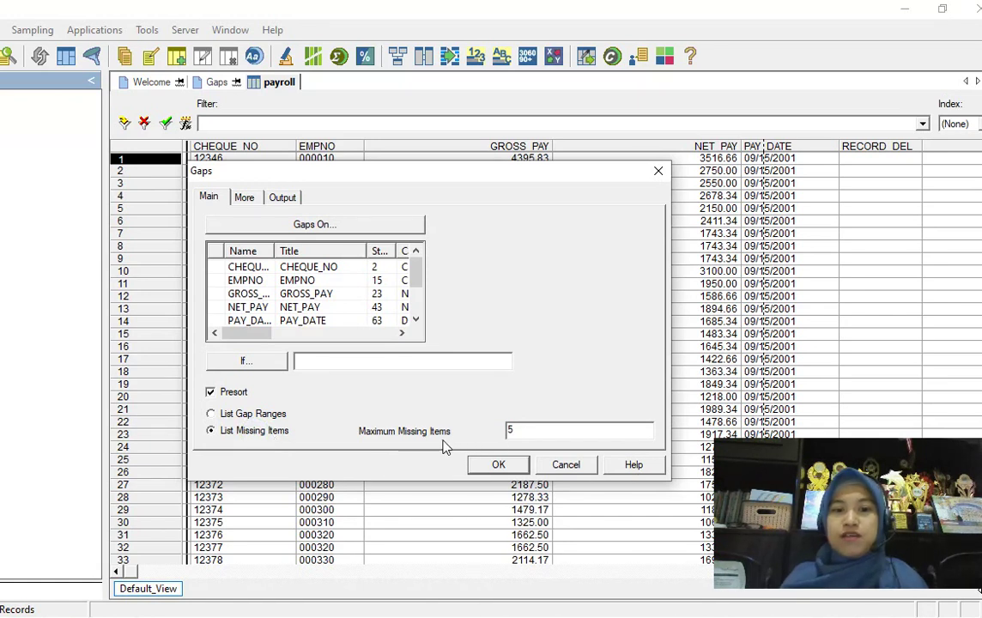
pyautogui.doubleClick(519, 430)
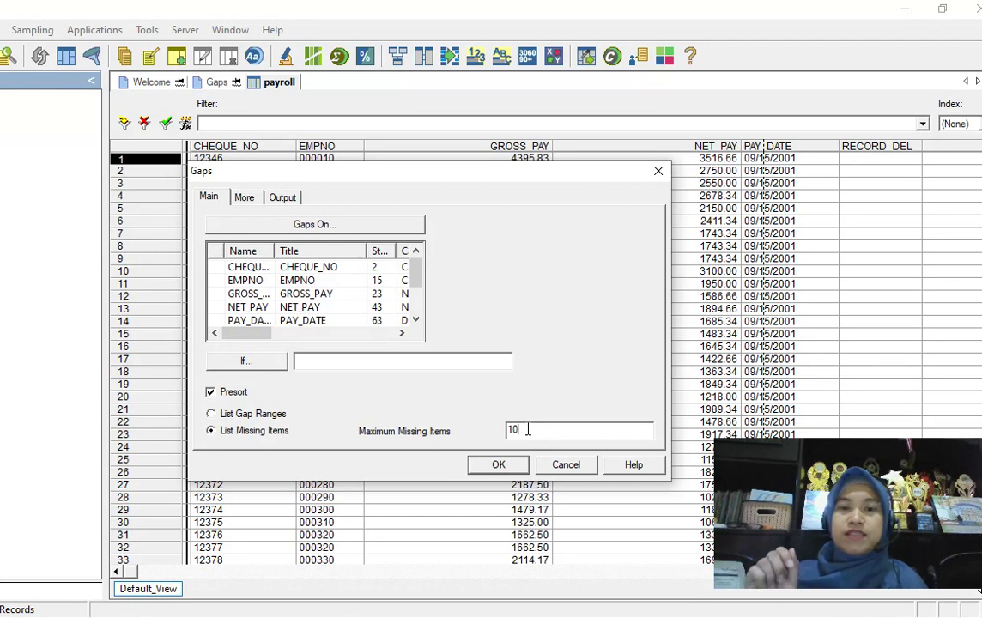
pyautogui.press('BackSpace')
pyautogui.press('BackSpace')
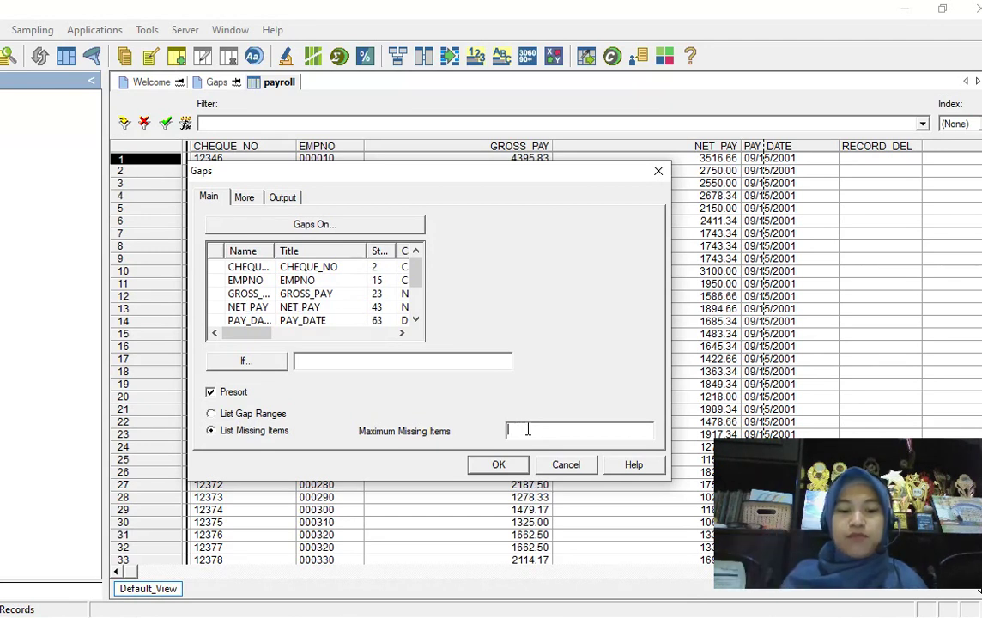
pyautogui.write('5')
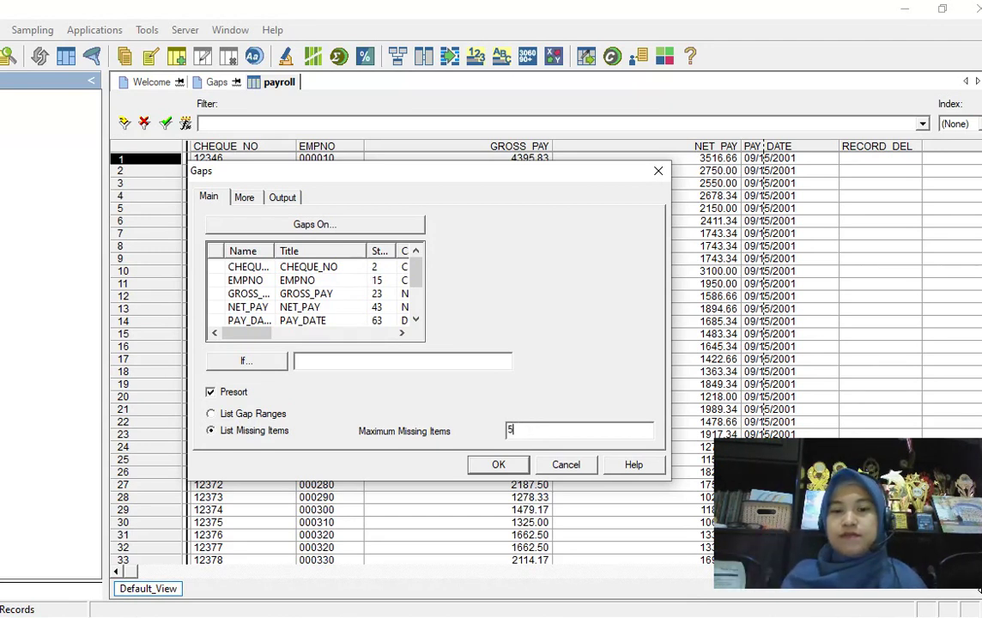
pyautogui.write('10')
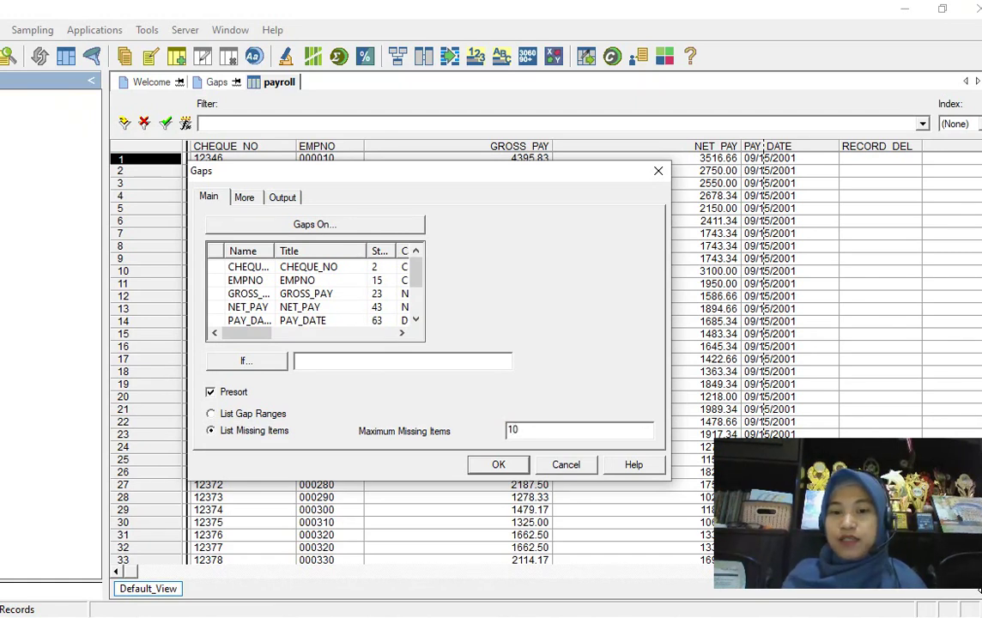
pyautogui.press('BackSpace')
pyautogui.press('BackSpace')
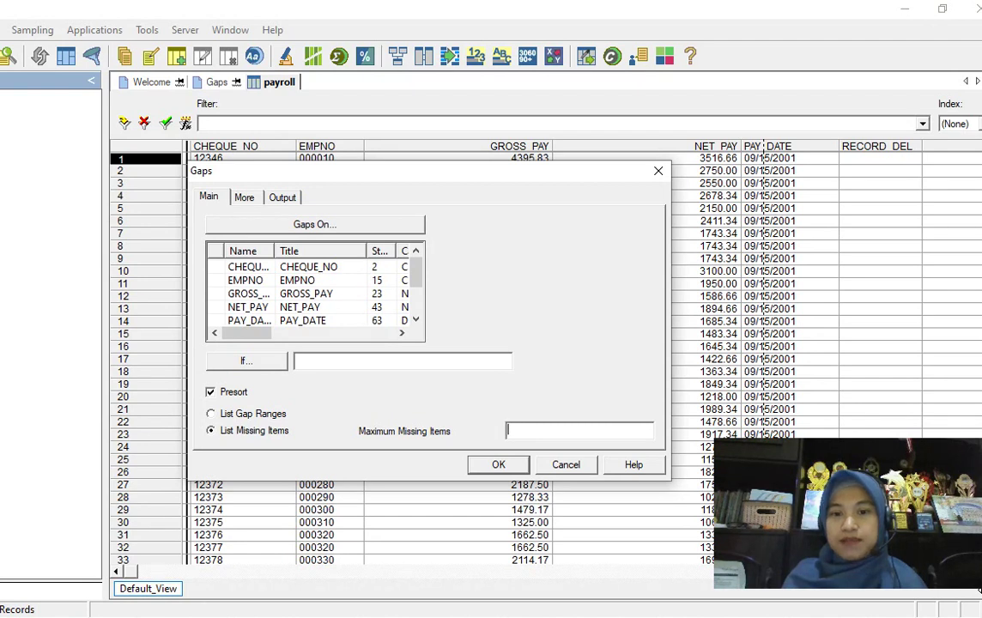
pyautogui.write('5')
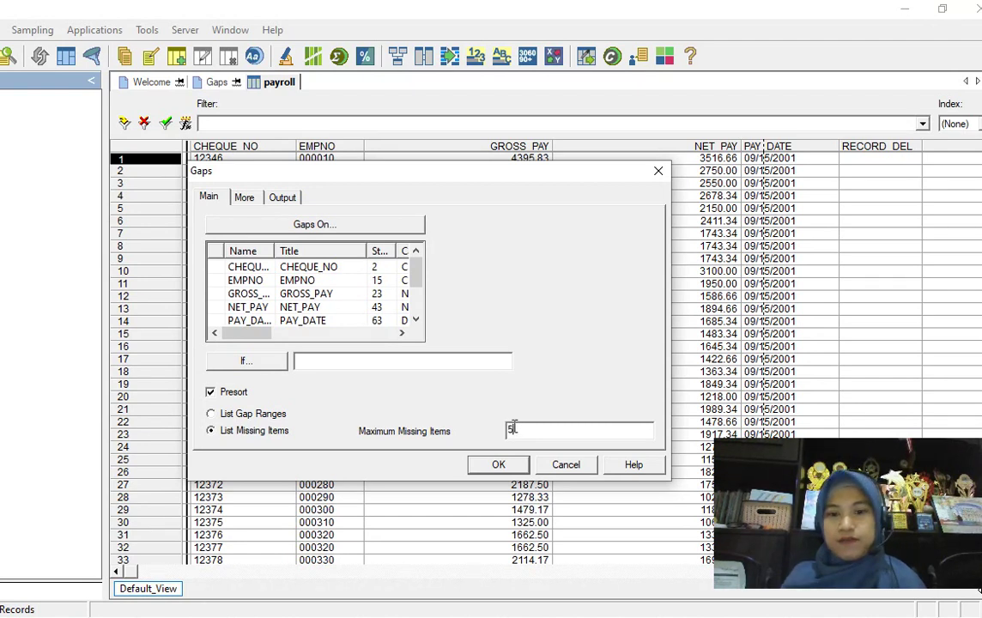
# - Review the gap check's scope and output settings, and run it on the CHEQUE_NO field
pyautogui.click(508, 464)
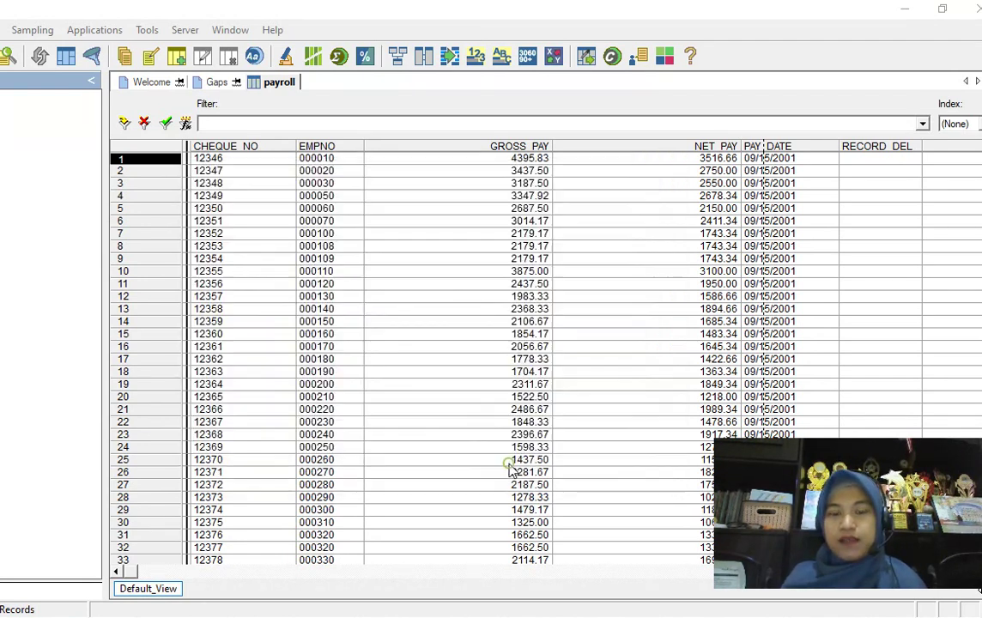
pyautogui.click(477, 371)
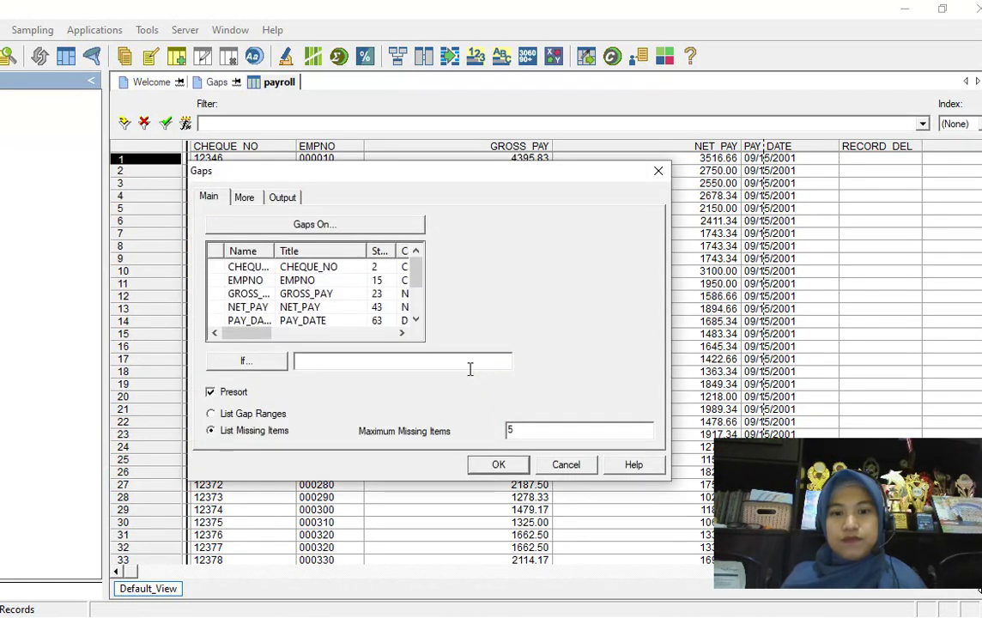
pyautogui.click(246, 198)
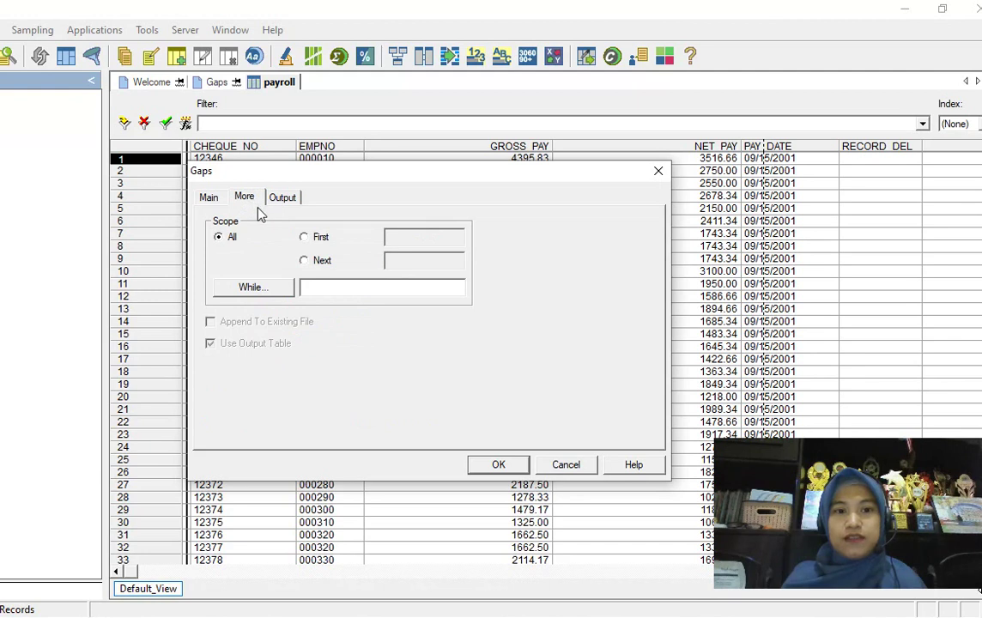
pyautogui.click(282, 199)
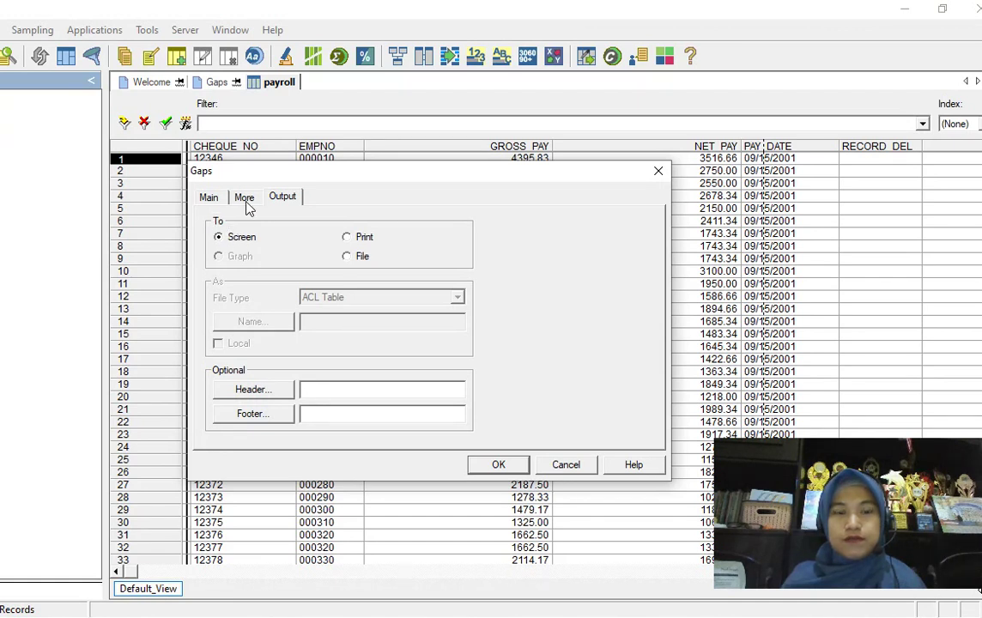
pyautogui.click(499, 464)
pyautogui.click(485, 374)
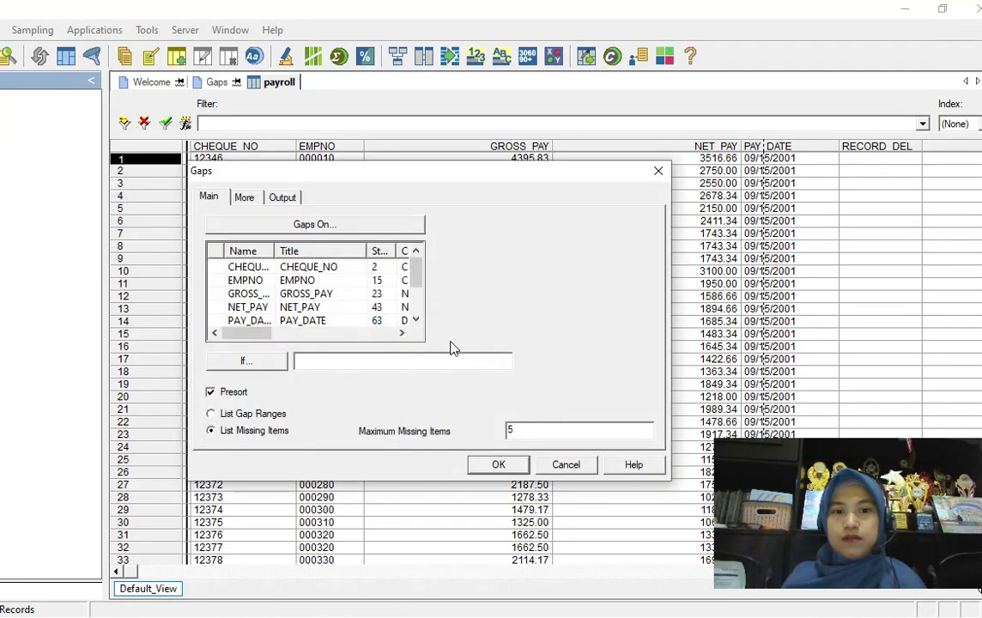
pyautogui.click(248, 269)
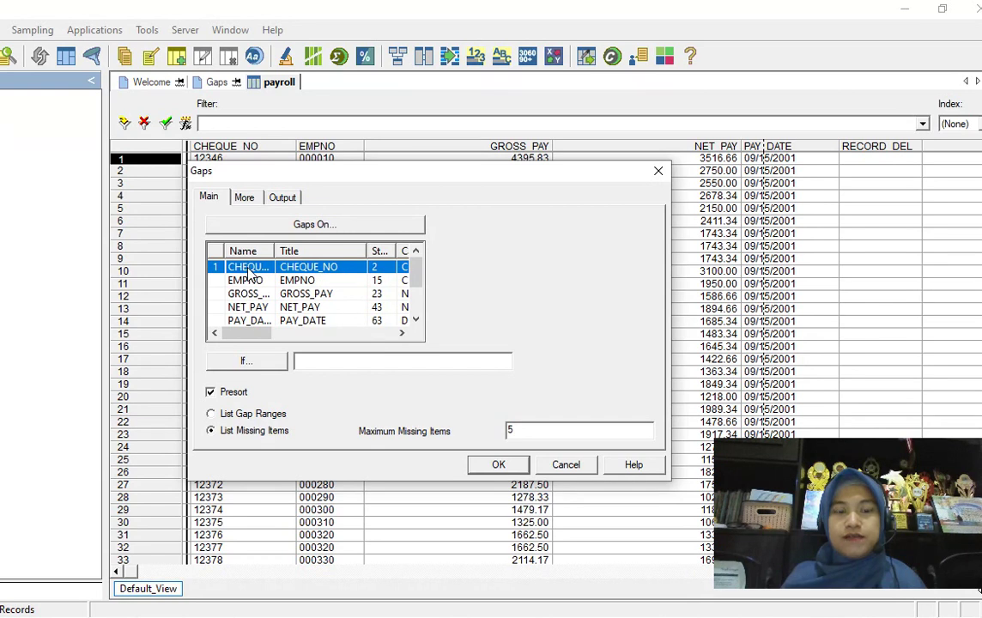
pyautogui.click(500, 464)
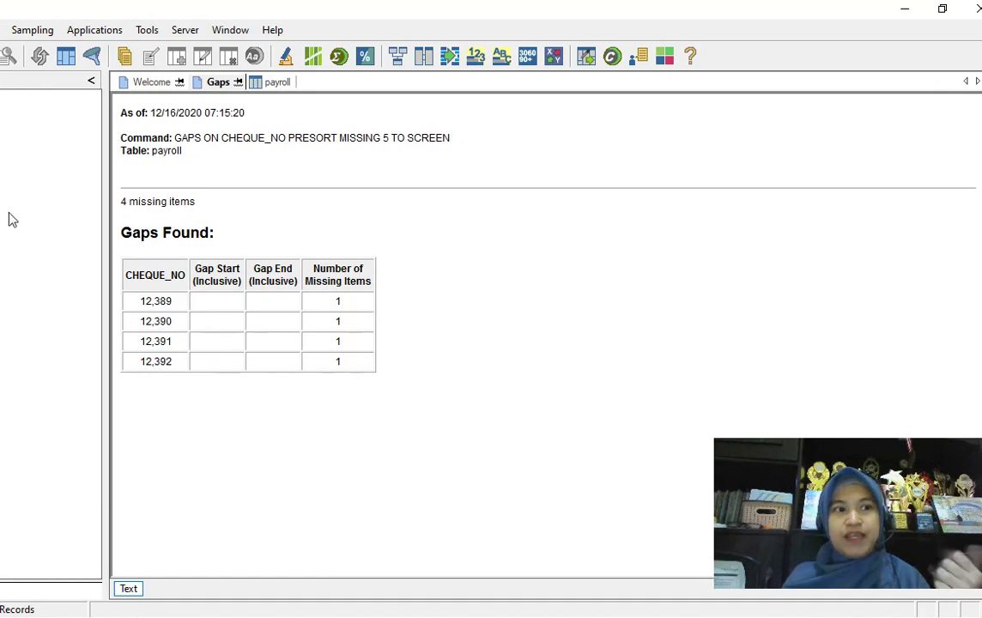
# - Return to the payroll table and set up a duplicates check on CHEQUE_NO, listing the PAY_DATE and CHEQUE_NO fields
pyautogui.hotkey('ctrl', 'Tab')
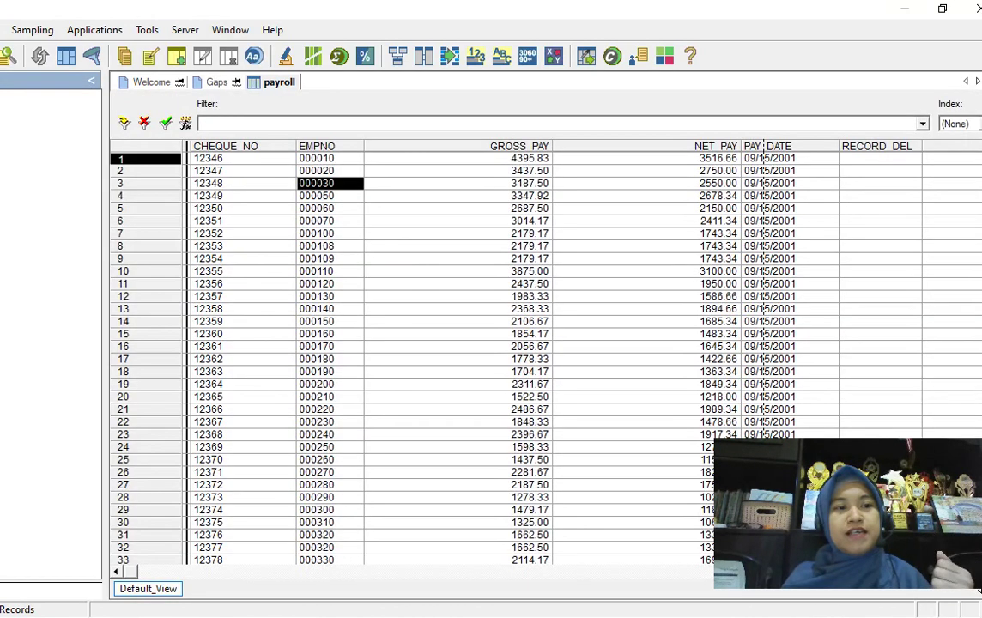
pyautogui.hotkey('alt', 'a')
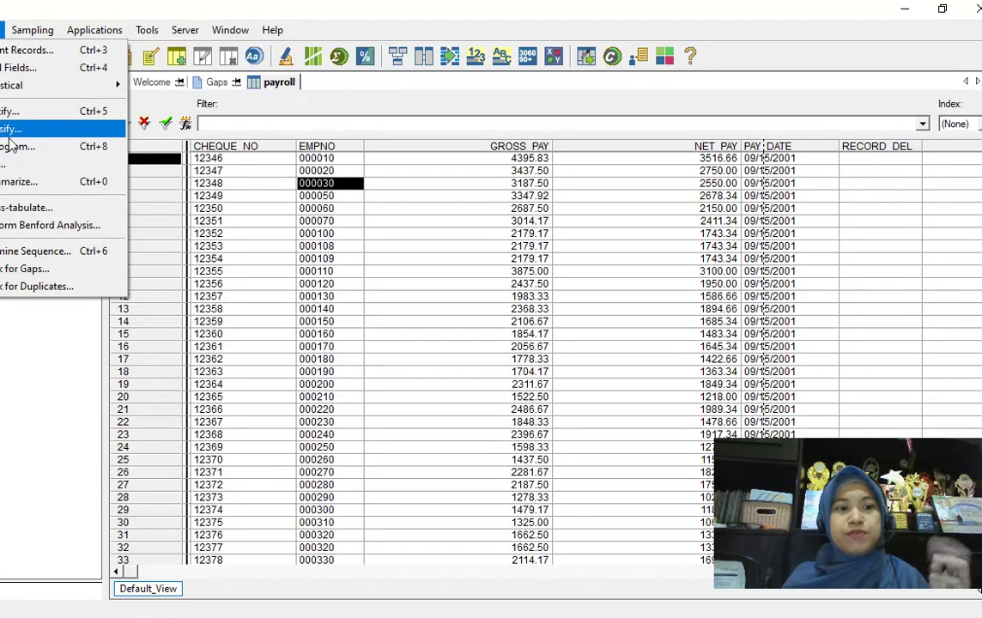
pyautogui.click(56, 287)
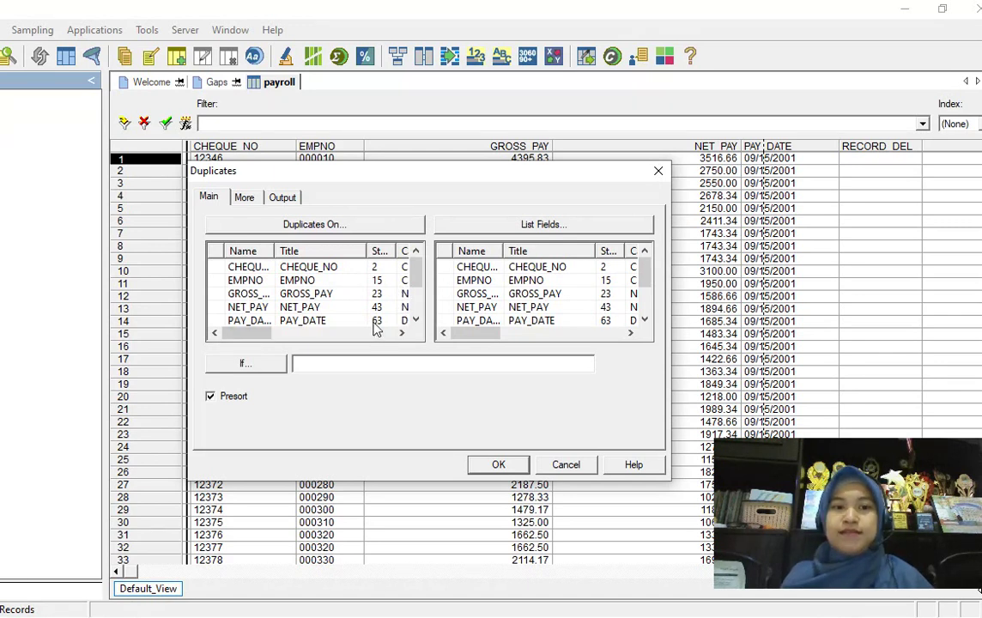
pyautogui.click(330, 266)
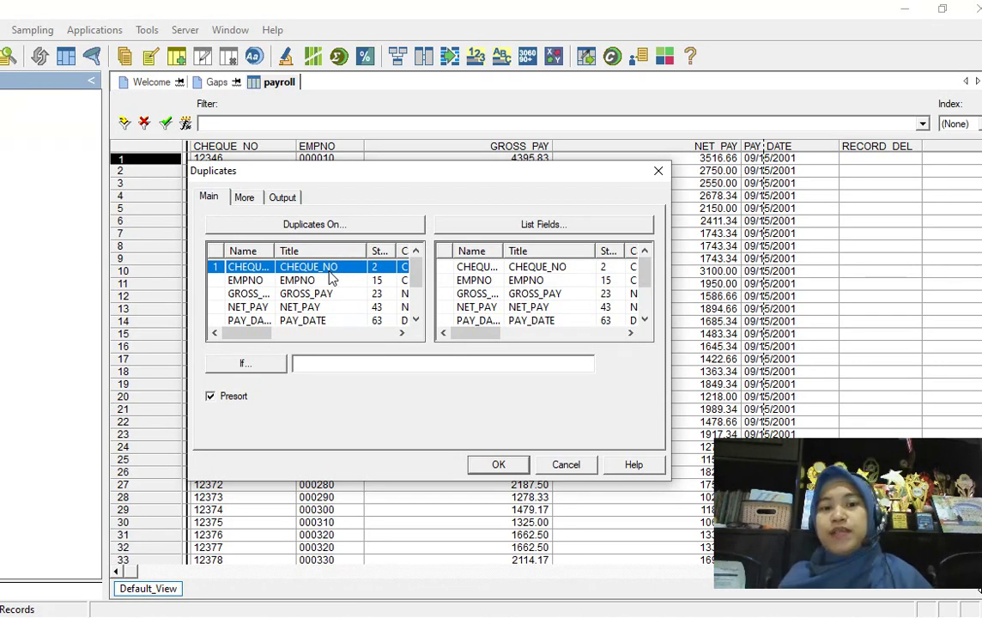
pyautogui.click(645, 319)
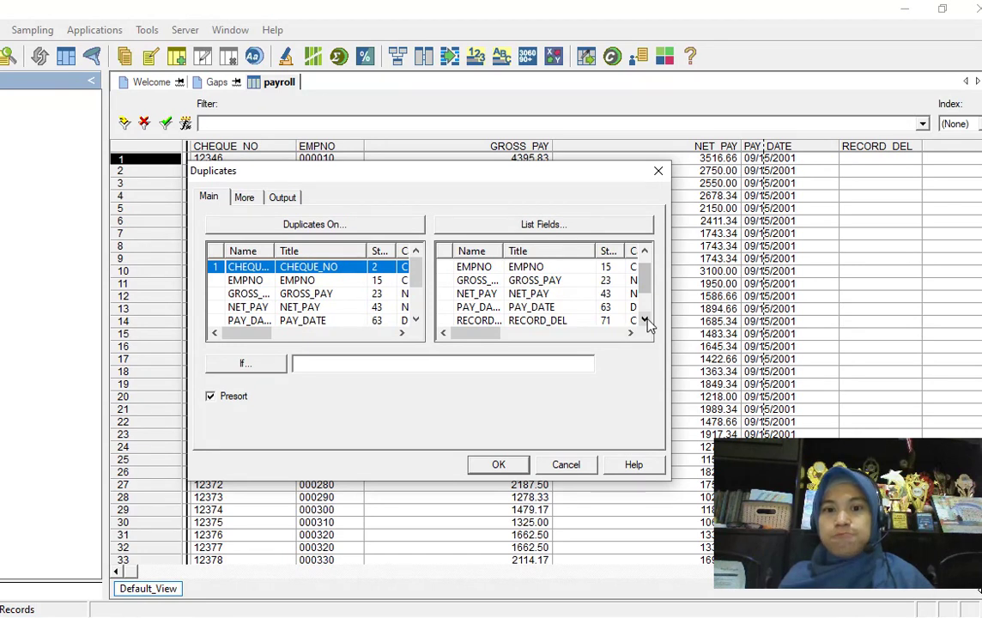
pyautogui.click(566, 311)
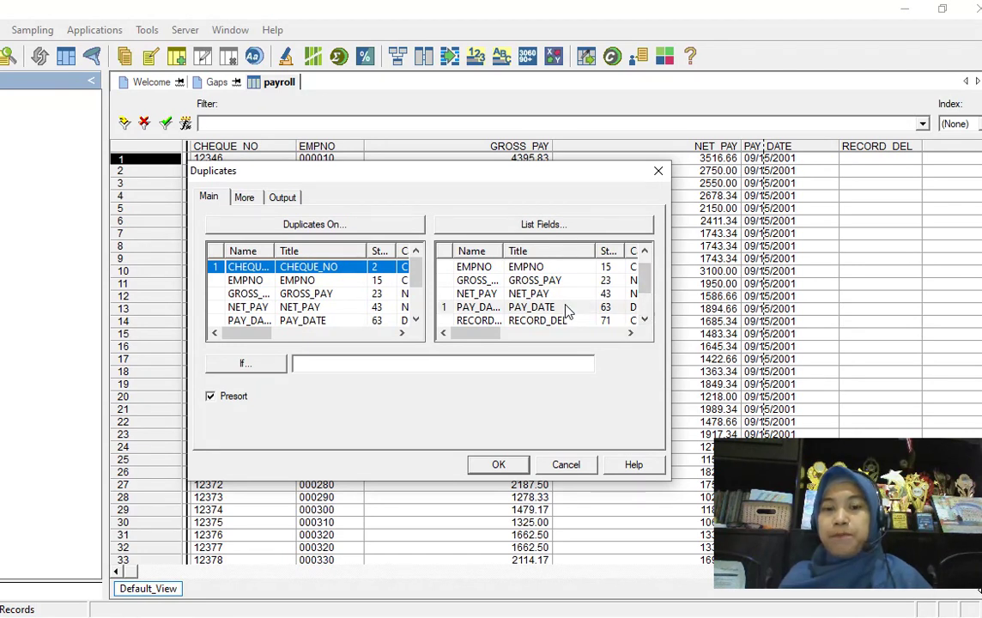
pyautogui.moveTo(645, 291); pyautogui.dragTo(645, 273)
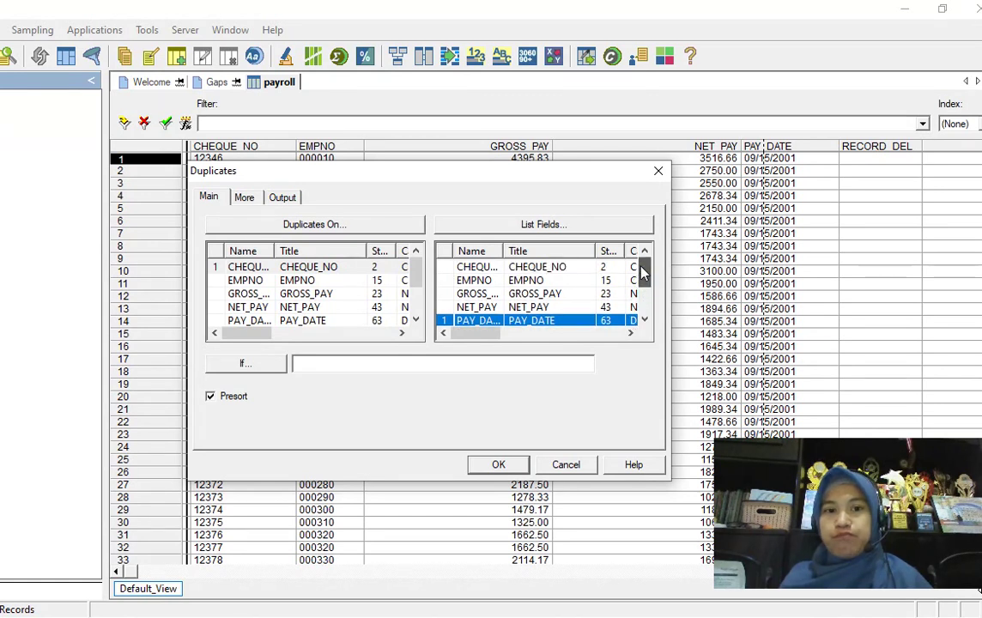
pyautogui.click(483, 269)
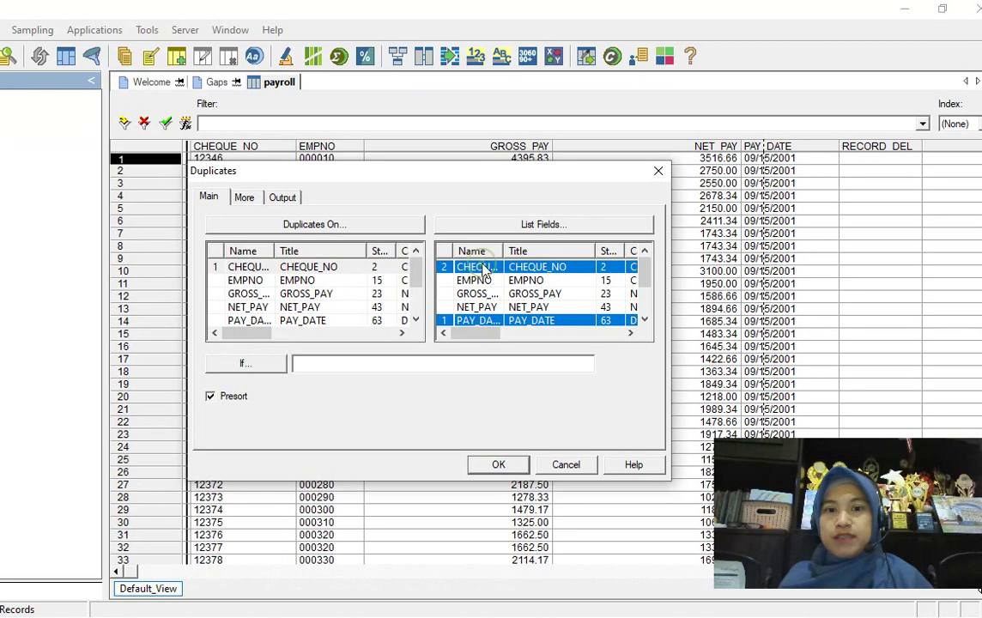
# - Change the duplicates check to test EMPNO and list the CHEQUE_NO and PAY_DATE fields in that order
pyautogui.click(213, 278)
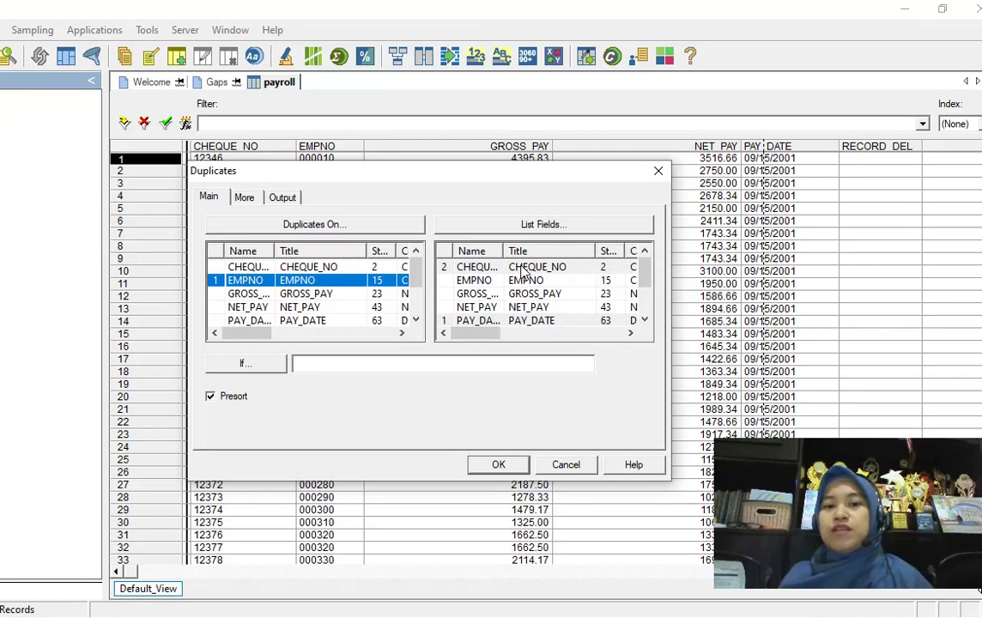
pyautogui.click(523, 326)
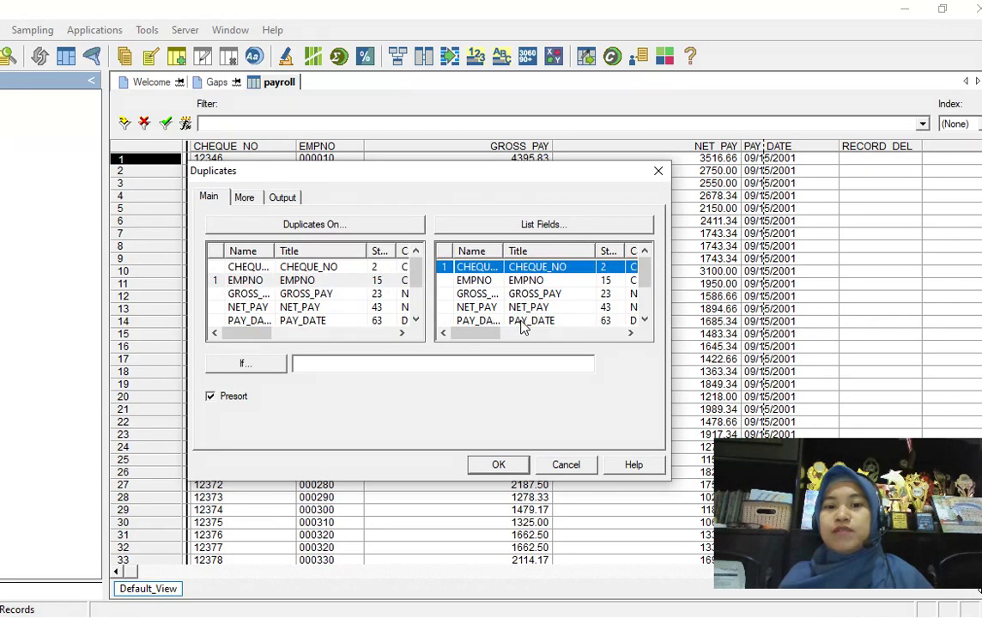
pyautogui.keyDown('ctrl'); pyautogui.click(524, 324); pyautogui.keyUp('ctrl')
pyautogui.scroll(1, 526, 305)
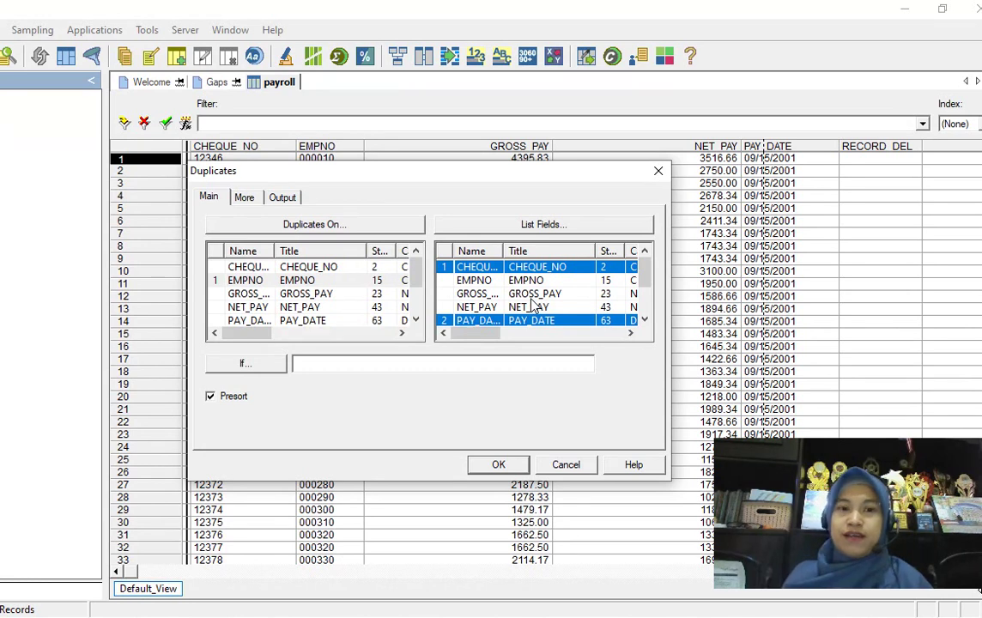
pyautogui.click(253, 281)
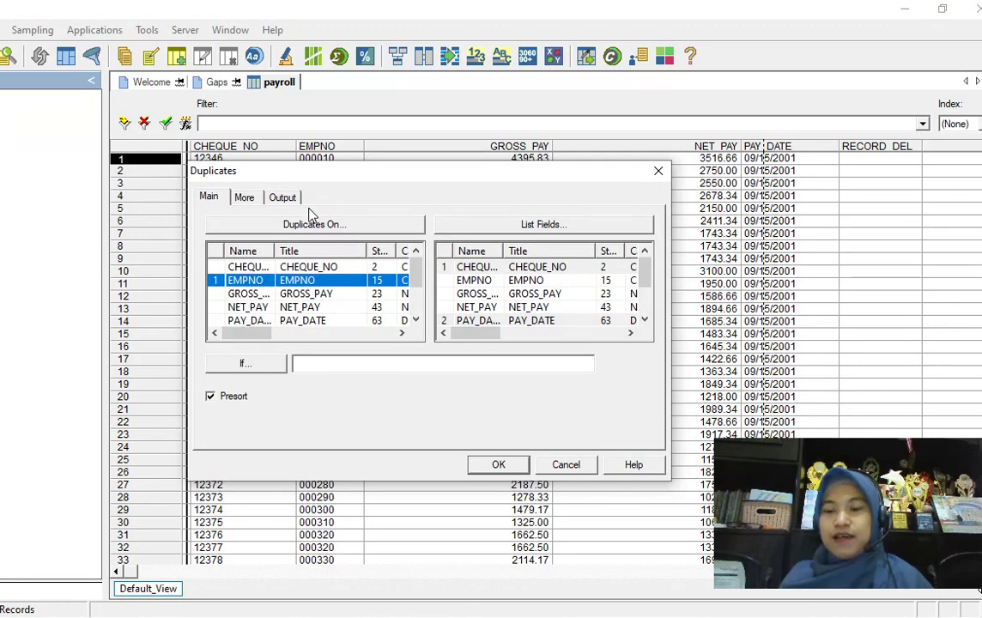
pyautogui.click(549, 271)
pyautogui.click(550, 272)
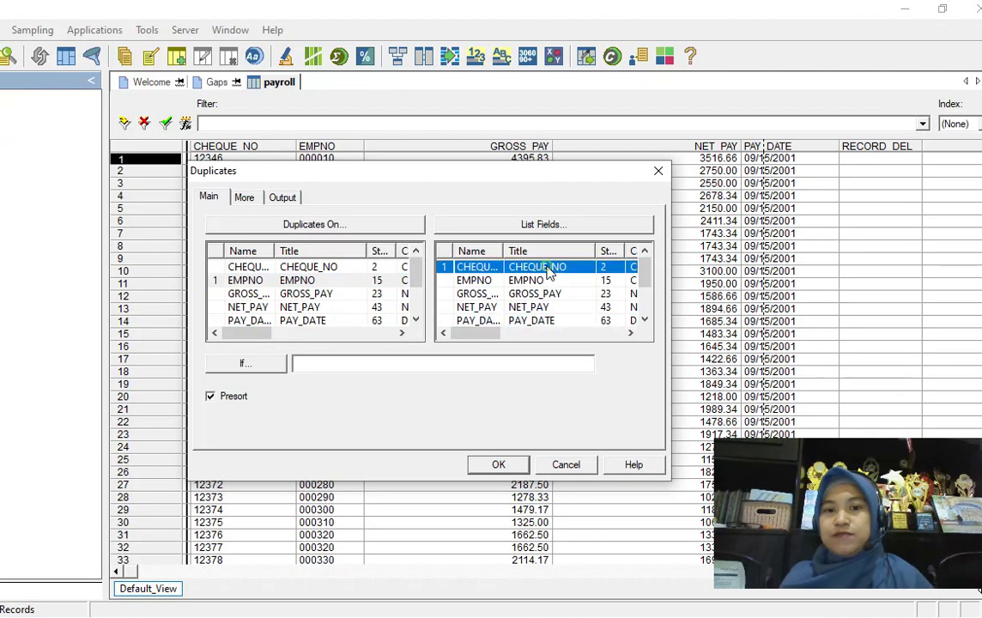
pyautogui.click(556, 322)
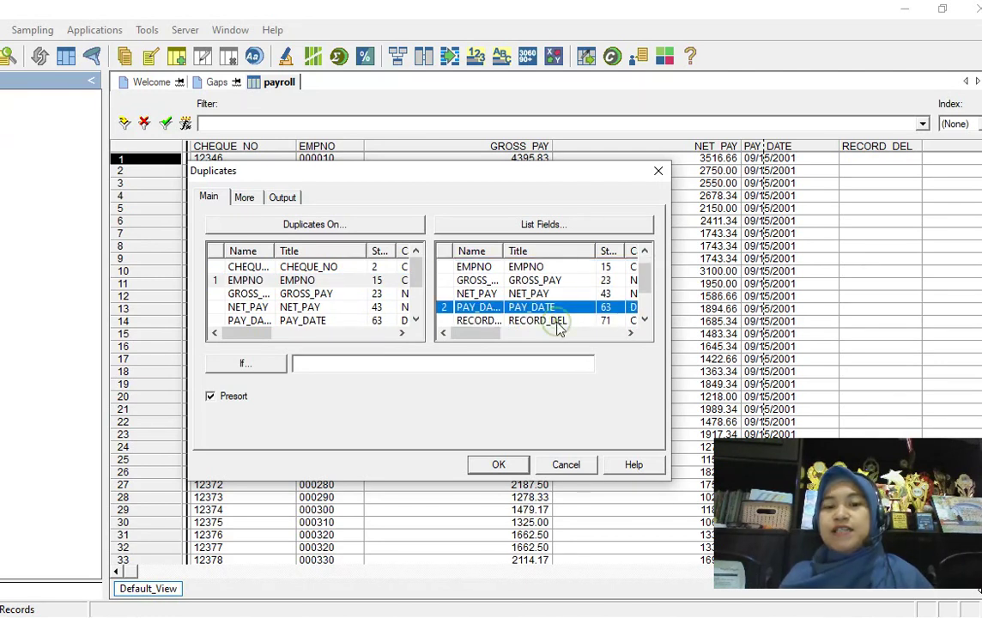
pyautogui.scroll(1, 554, 305)
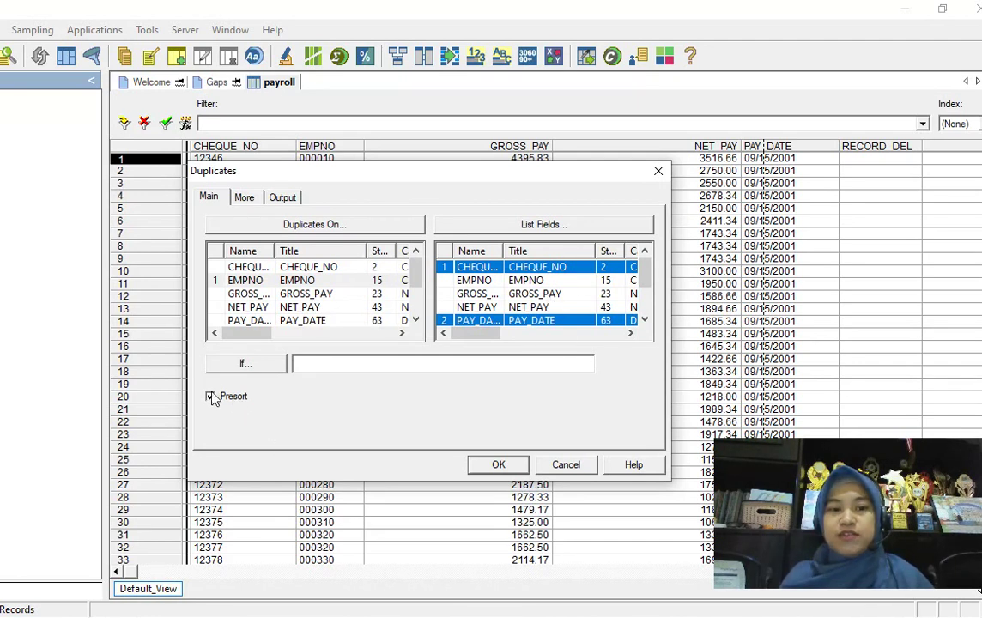
# - Set the EMPNO duplicates check to output to the screen instead of a file, and run it with presort
pyautogui.click(499, 465)
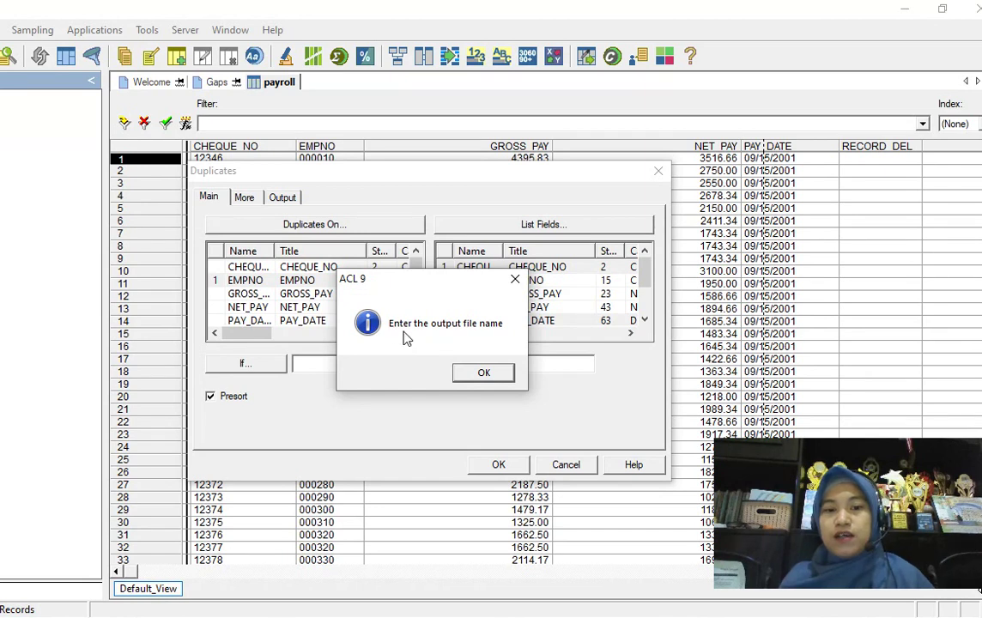
pyautogui.click(482, 374)
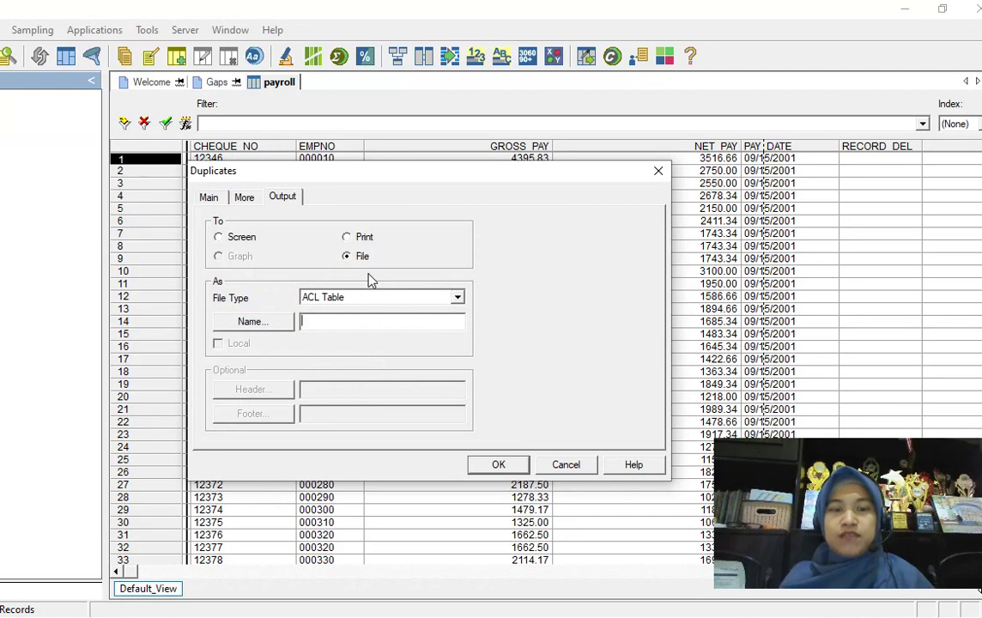
pyautogui.click(220, 242)
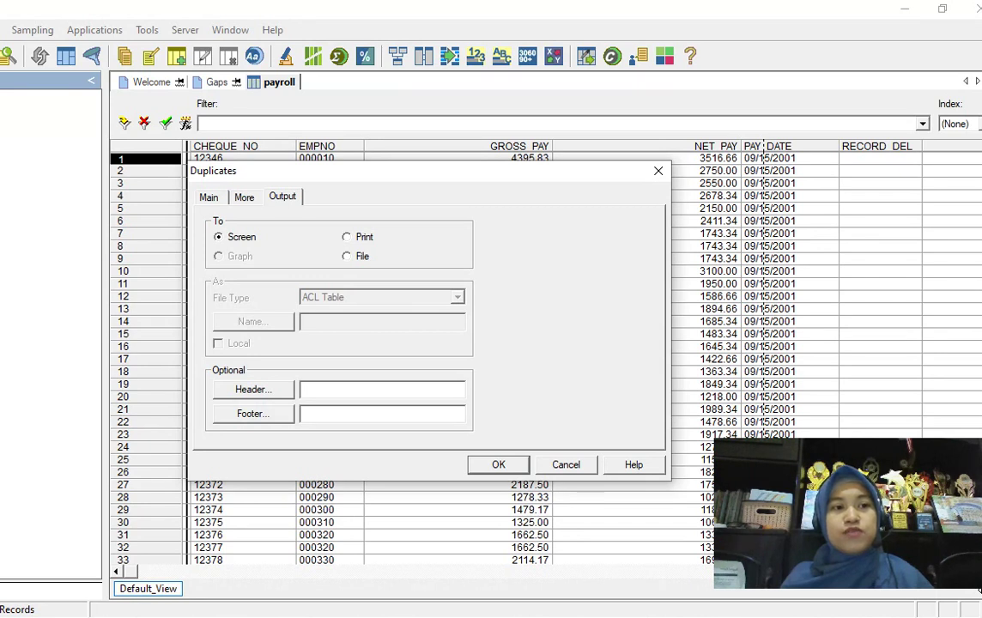
pyautogui.click(347, 256)
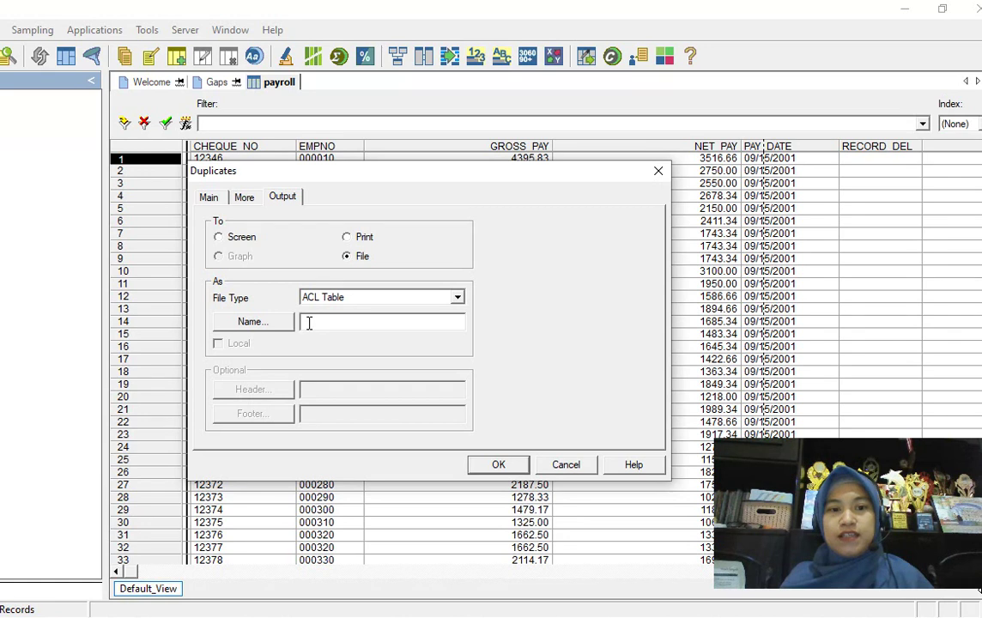
pyautogui.click(310, 323)
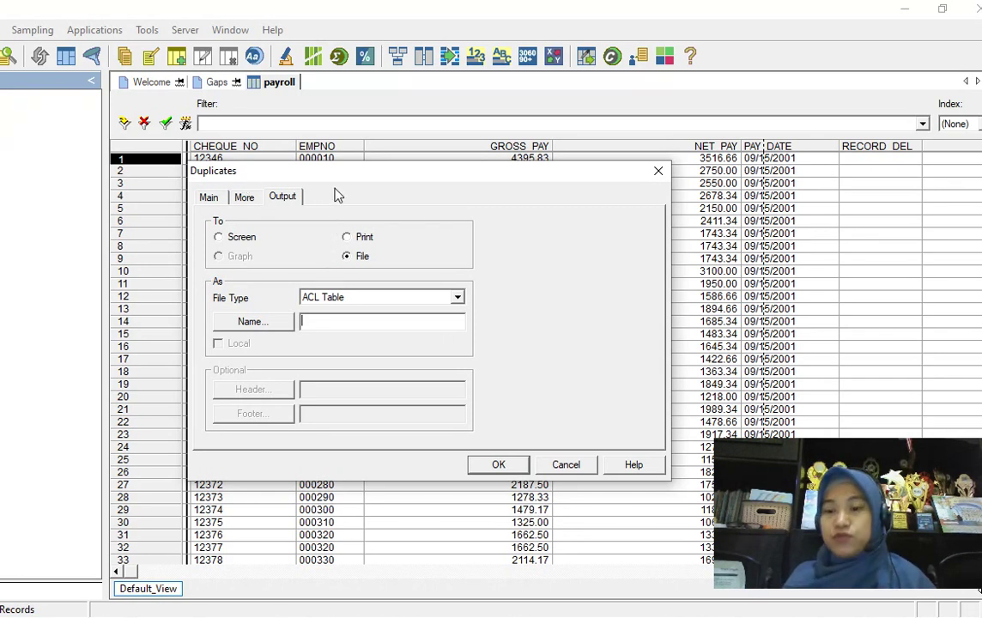
pyautogui.click(220, 237)
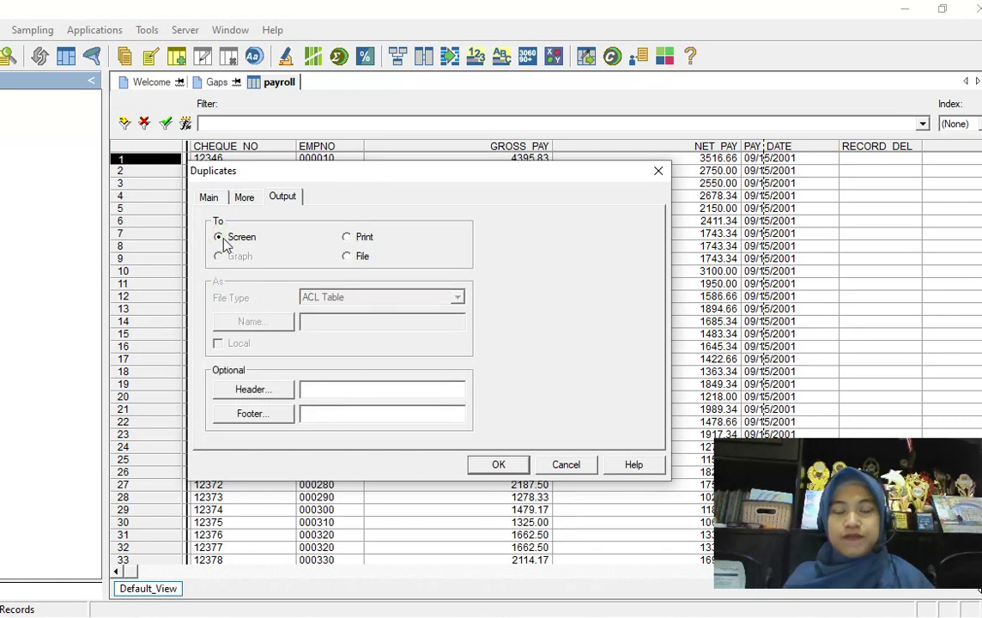
pyautogui.click(500, 465)
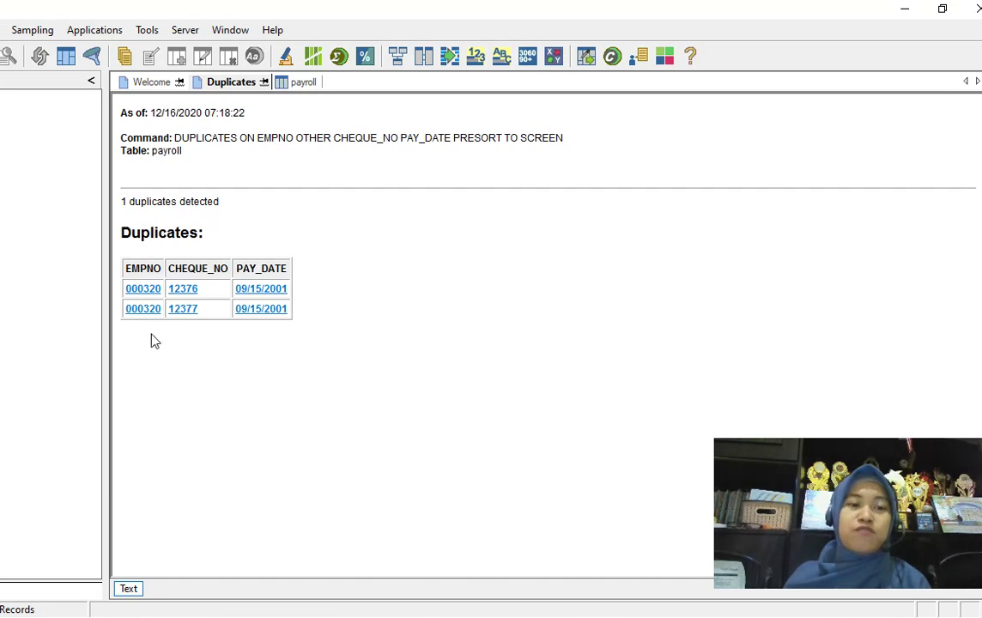
# - View the payroll record behind the first duplicate, clear the record filter, and reopen the EMPNO duplicates result from the log
pyautogui.click(143, 289)
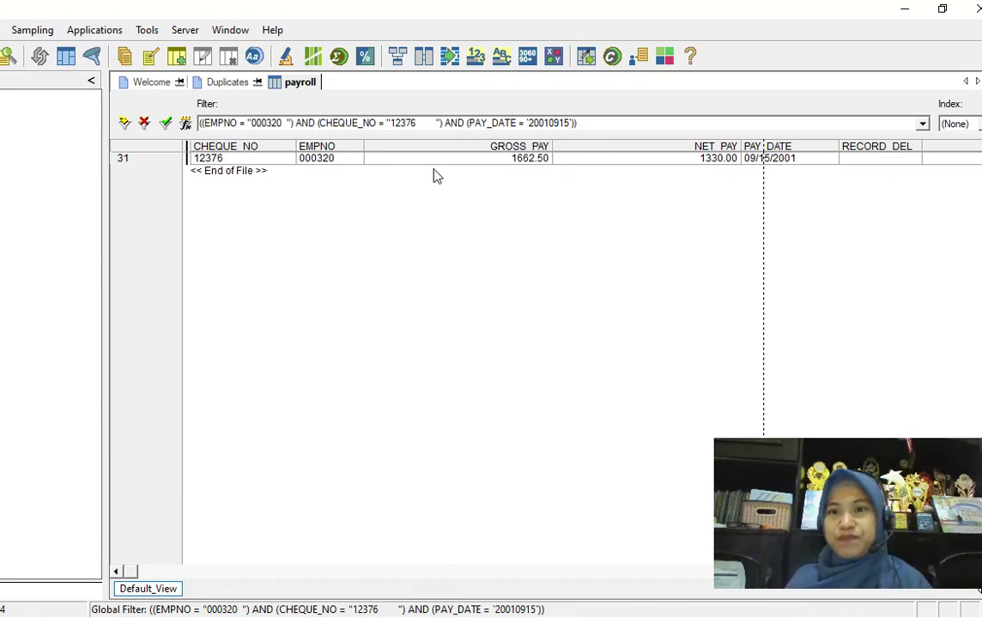
pyautogui.click(144, 124)
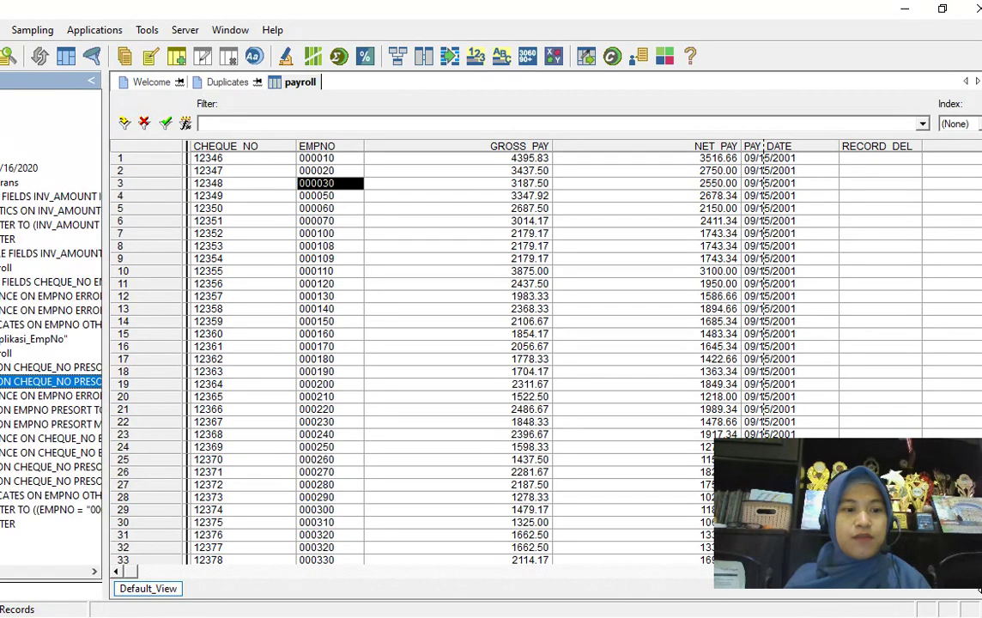
pyautogui.doubleClick(17, 496)
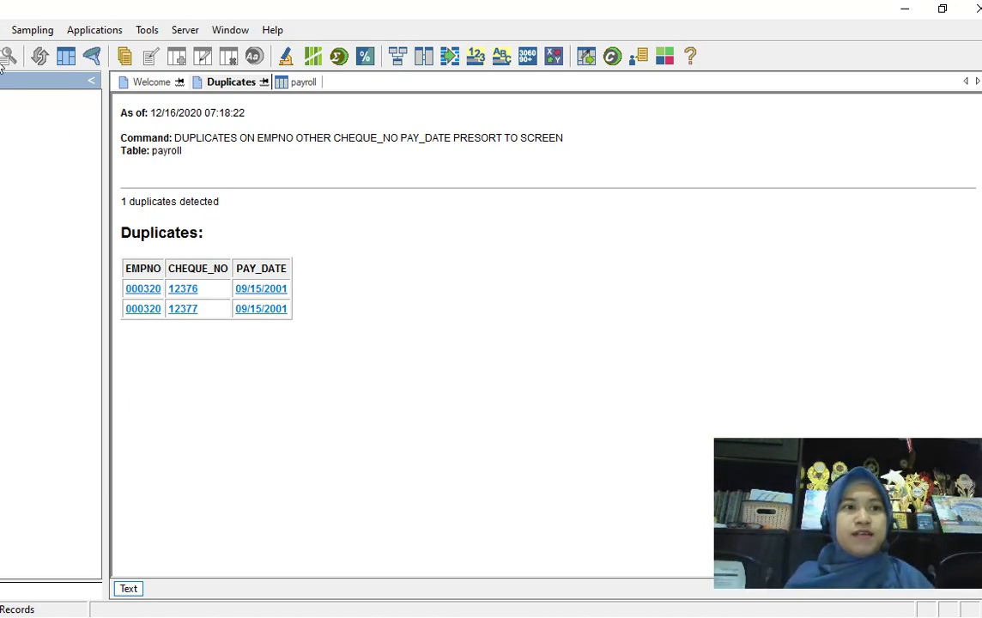
pyautogui.click(3, 29)
pyautogui.click(53, 286)
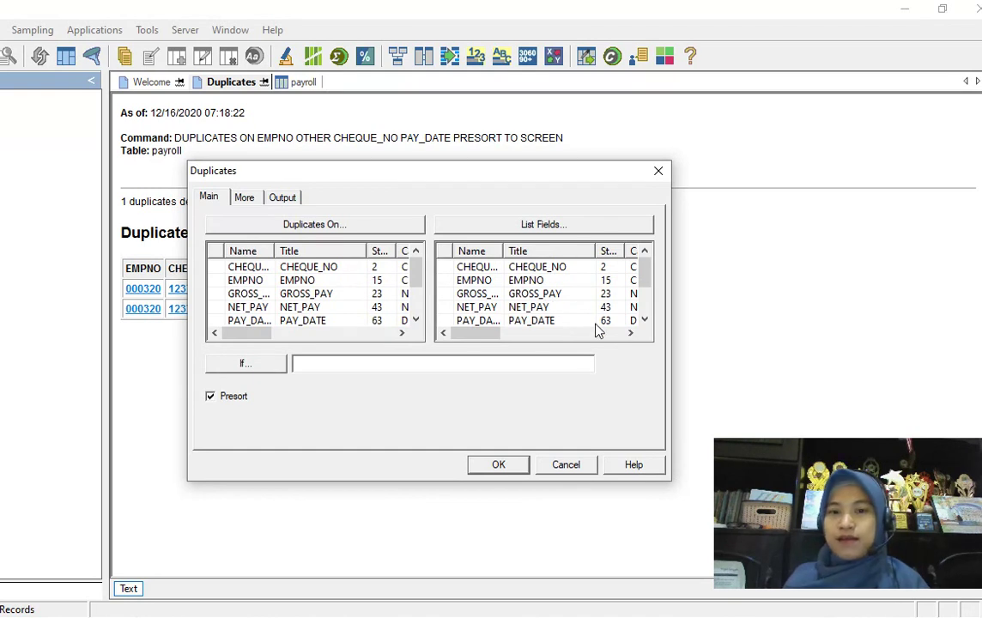
pyautogui.click(585, 464)
pyautogui.click(3, 30)
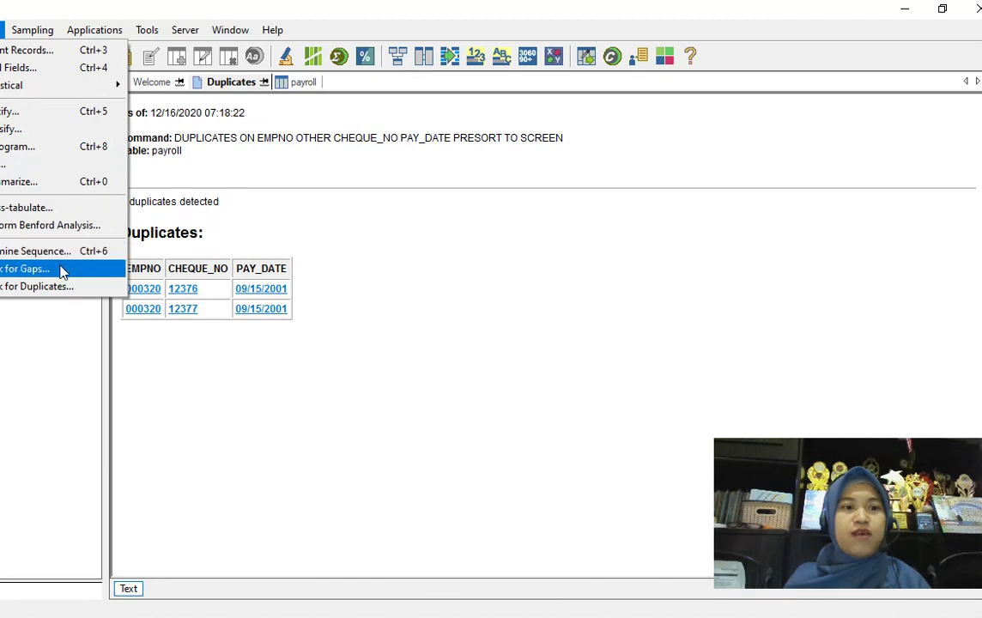
pyautogui.click(62, 271)
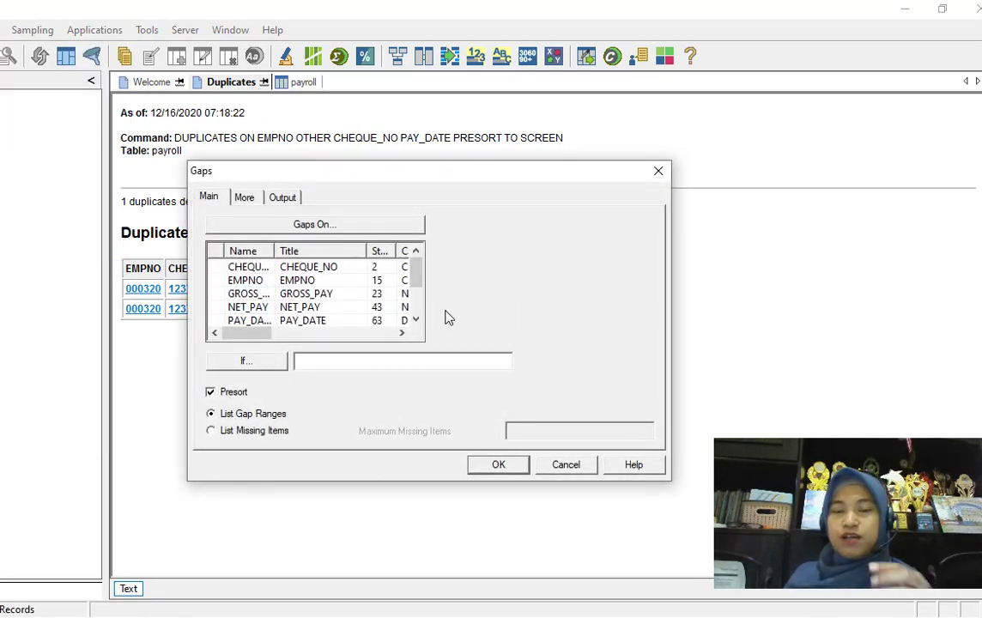
pyautogui.click(251, 282)
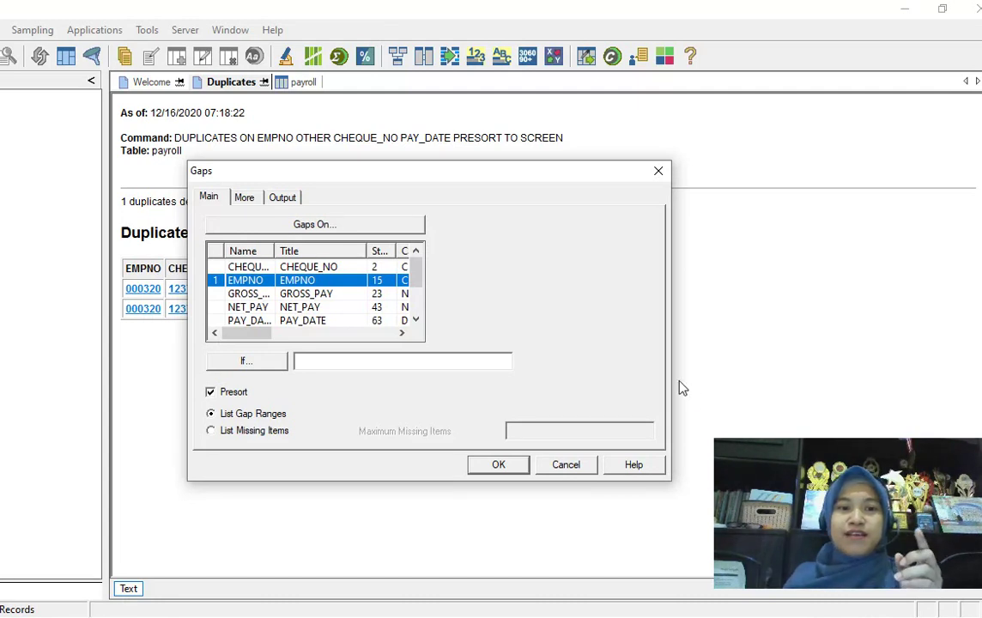
pyautogui.click(324, 267)
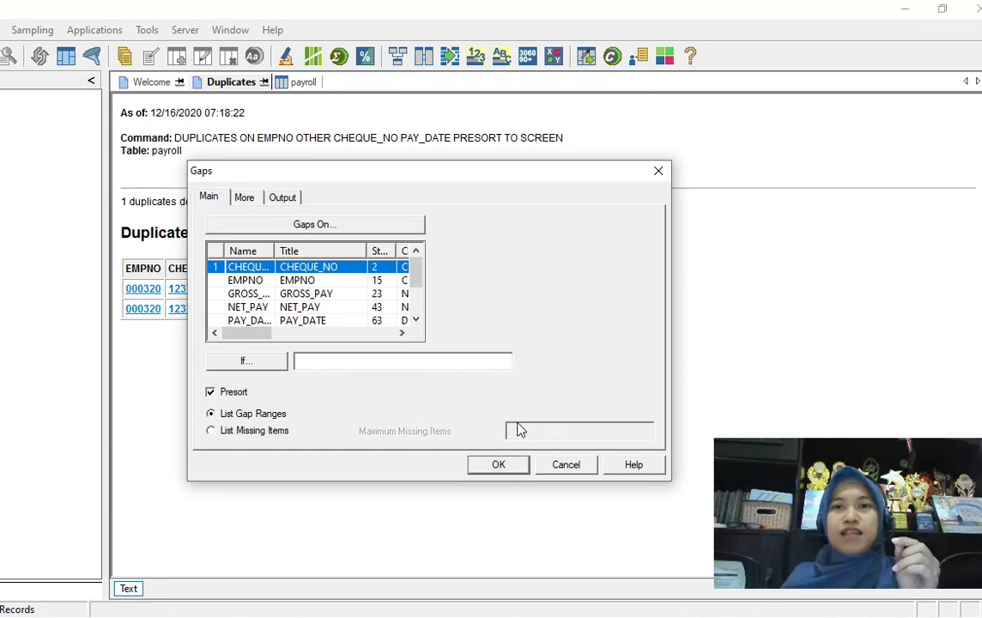
pyautogui.click(567, 464)
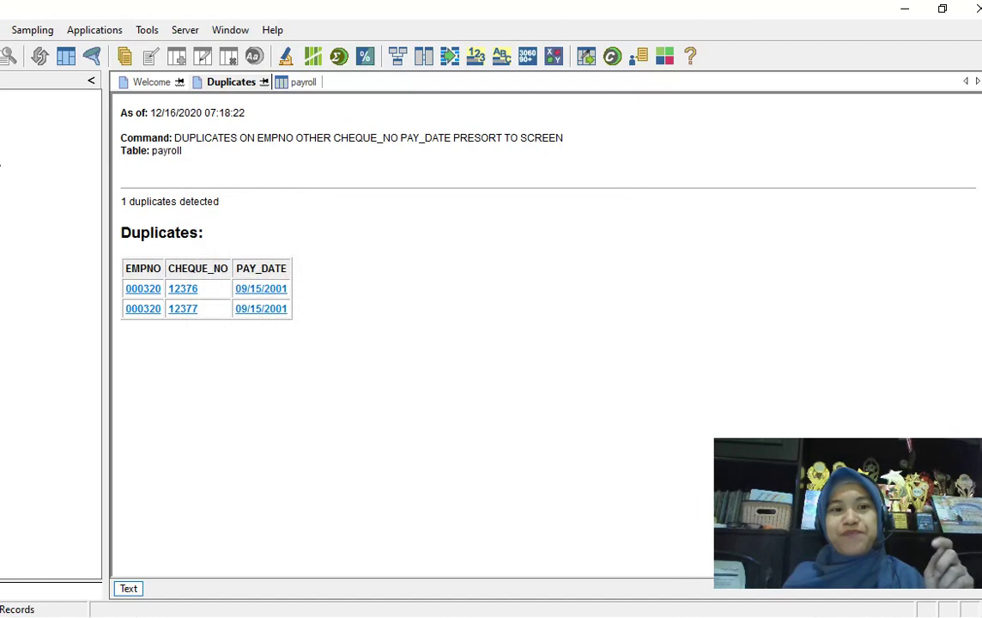
# - Run a presorted duplicates check on the payroll table's EMPNO field without any additional list fields
pyautogui.click(2, 29)
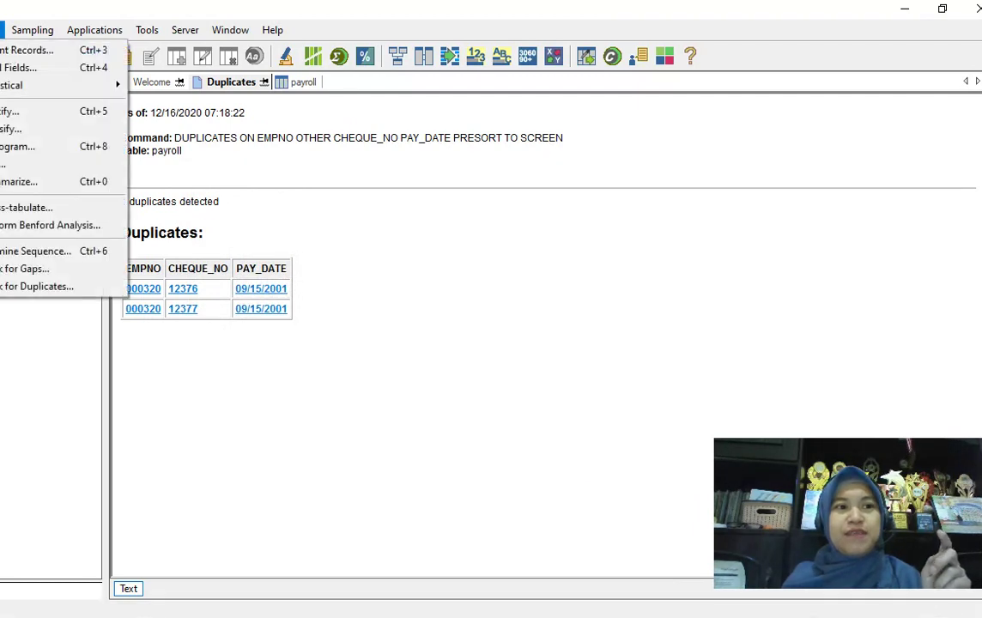
pyautogui.click(49, 289)
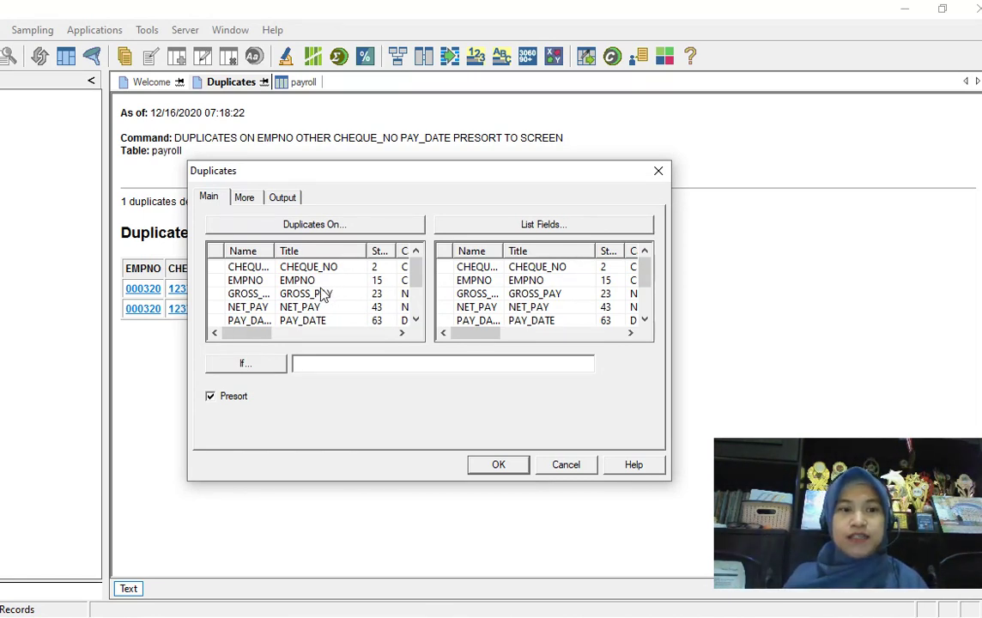
pyautogui.click(299, 281)
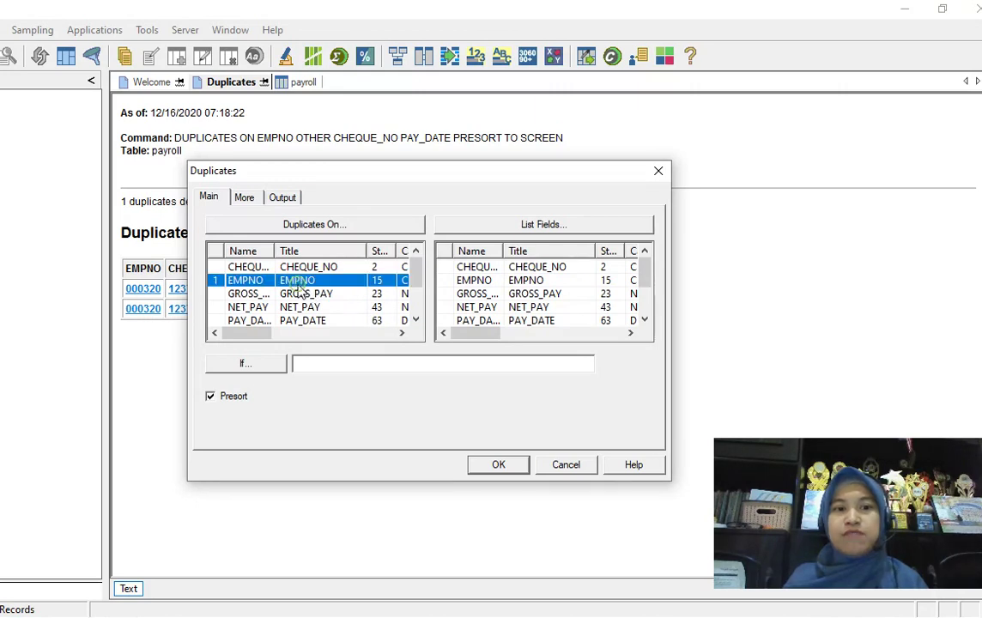
pyautogui.click(501, 466)
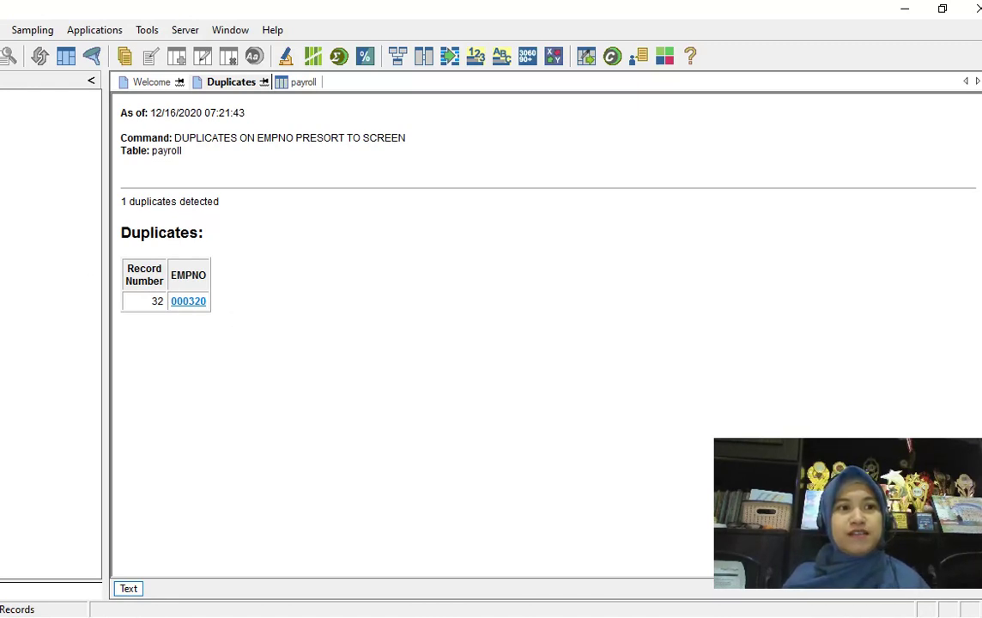
pyautogui.hotkey('alt', 'd')
pyautogui.press('Right')
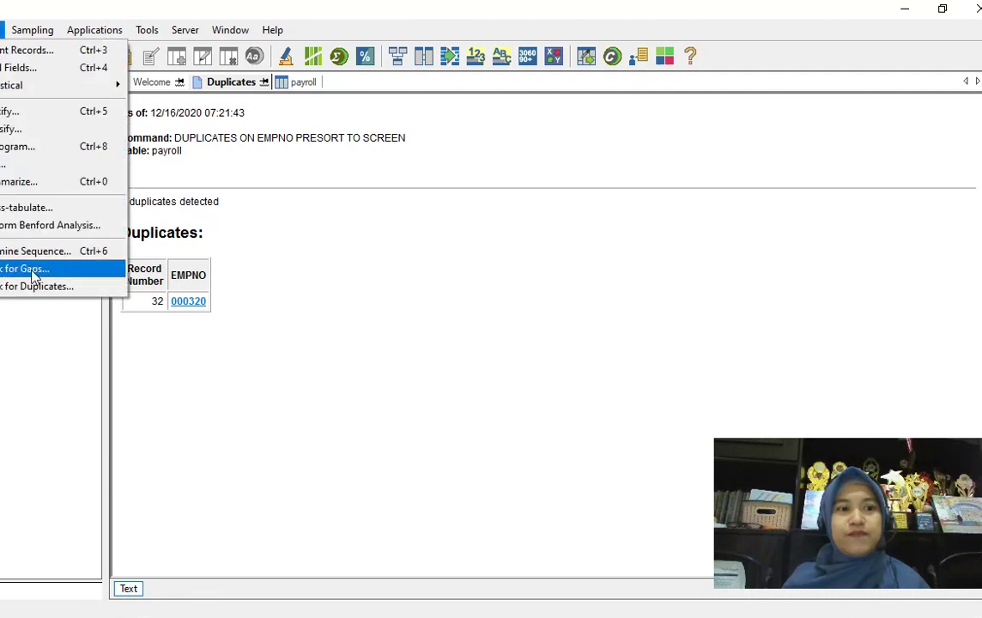
pyautogui.click(51, 287)
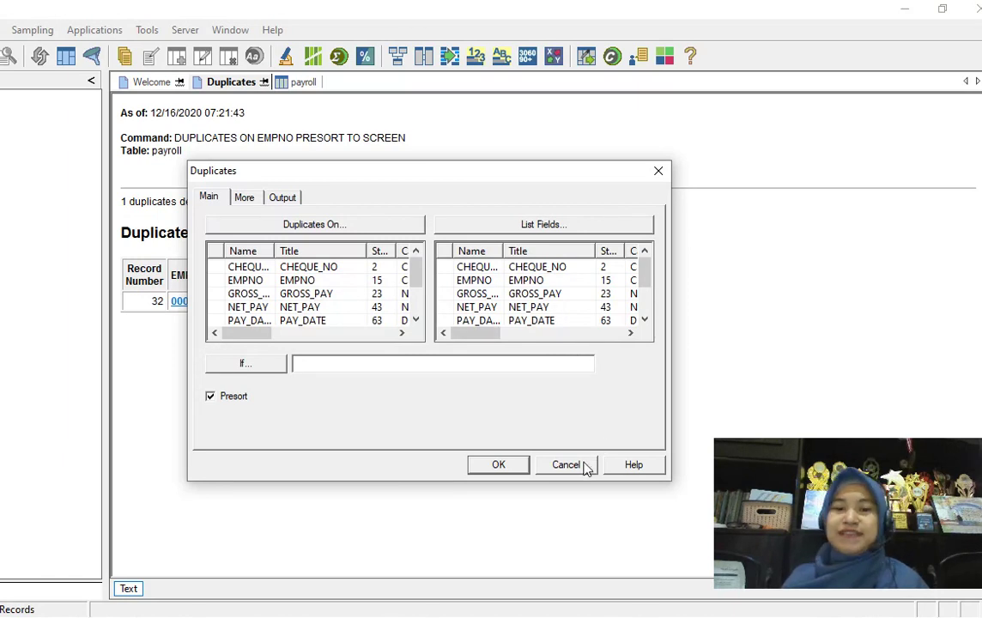
pyautogui.click(547, 268)
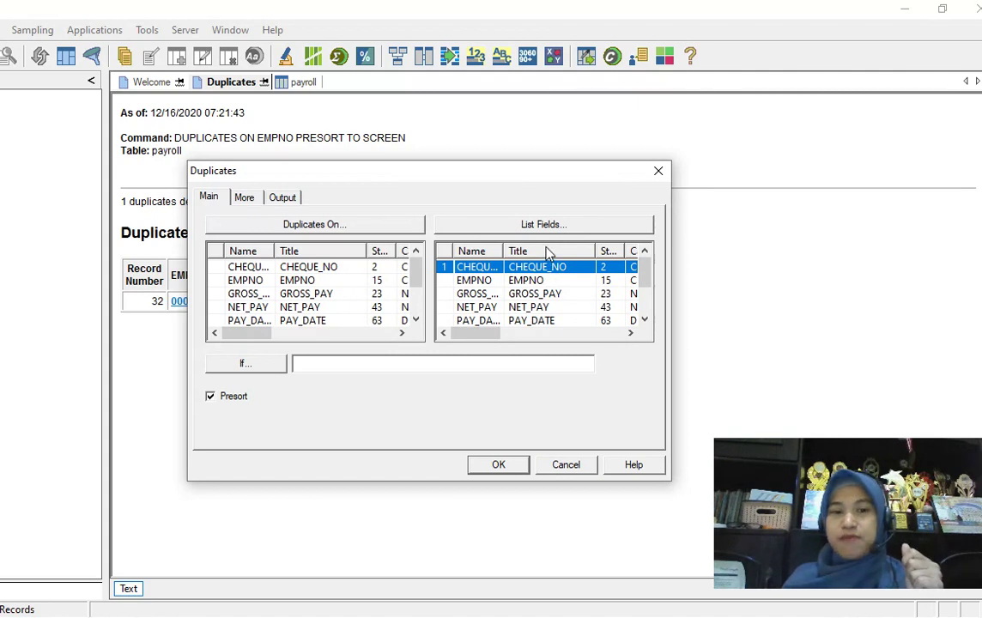
pyautogui.click(581, 466)
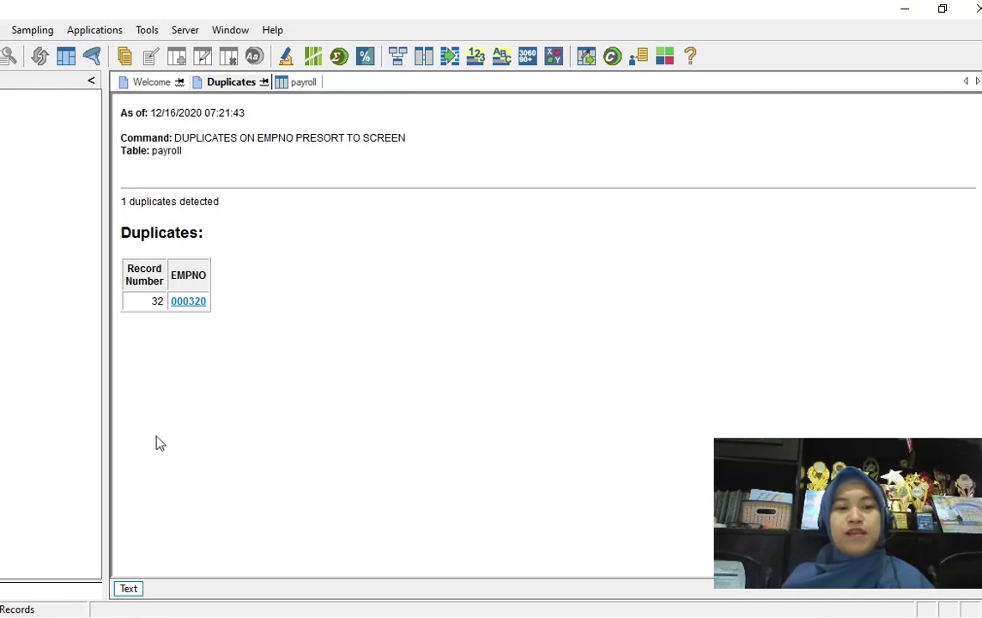
# - Switch to the PowerPoint slide show and advance from the Sequence slide to the closing slide
pyautogui.moveTo(132, 610)
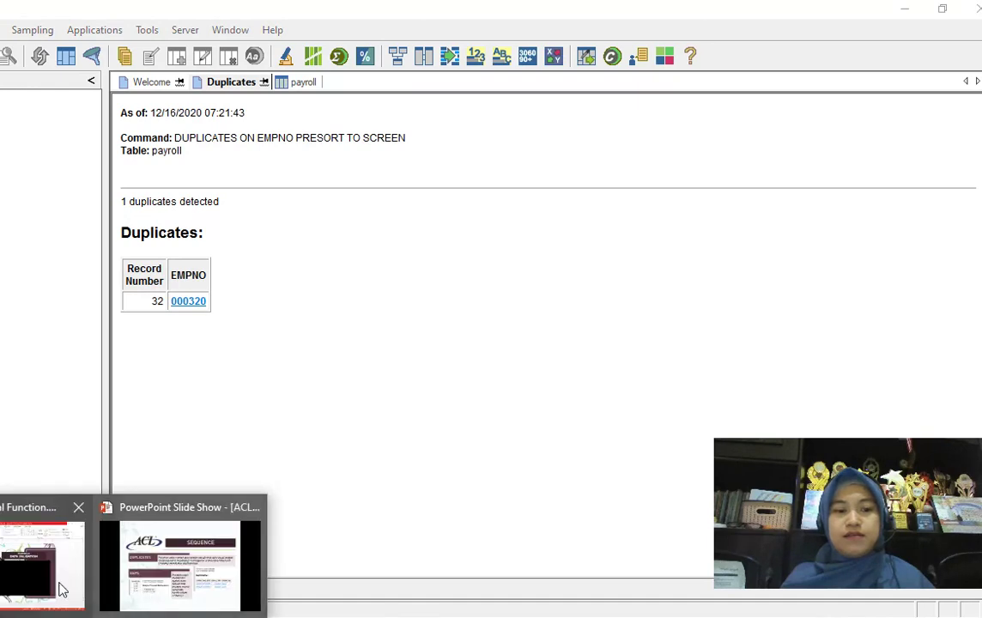
pyautogui.click(211, 563)
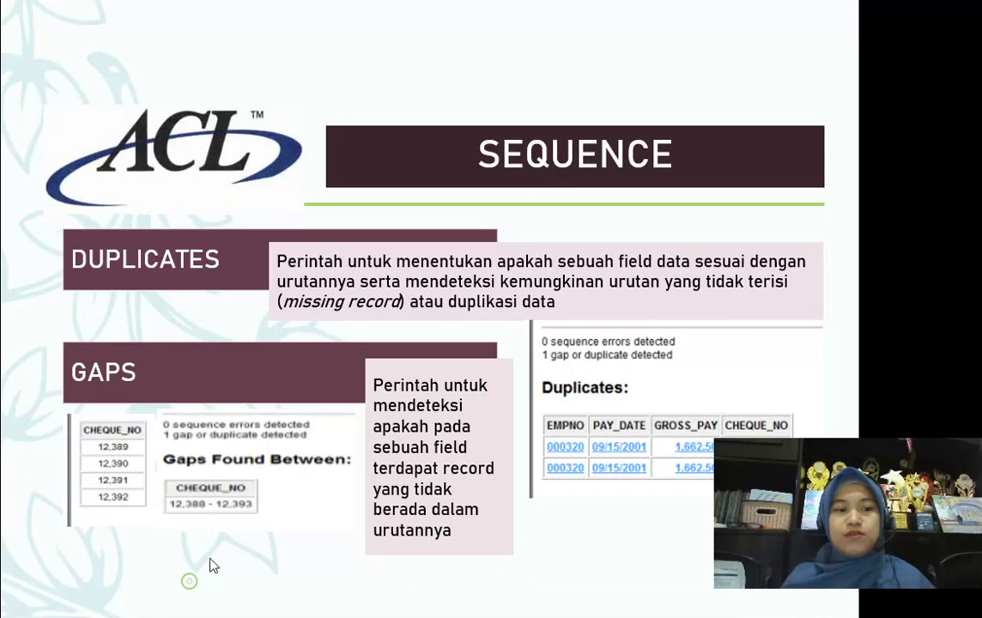
pyautogui.click(243, 427)
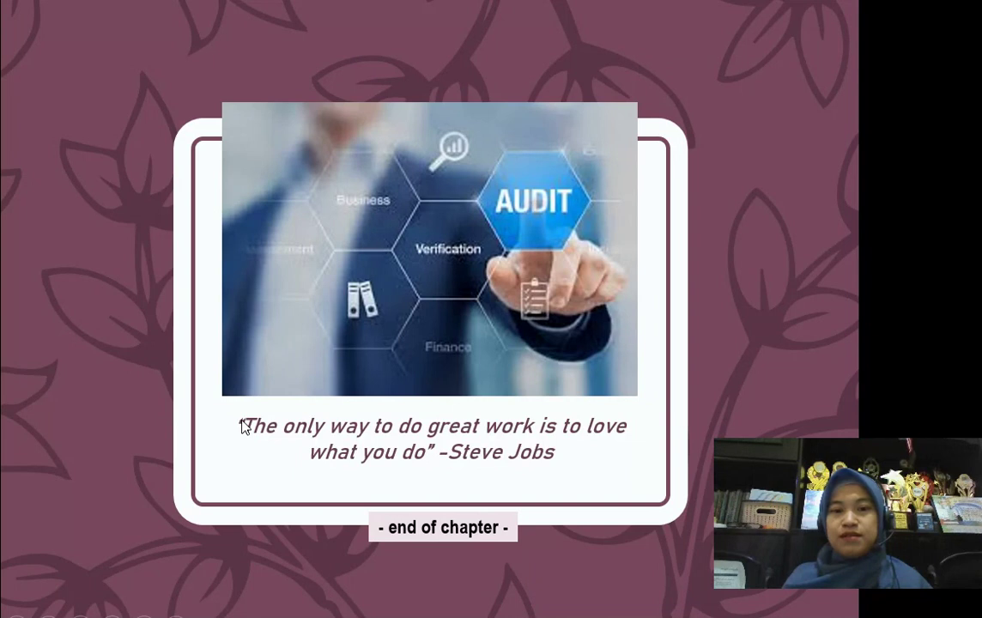